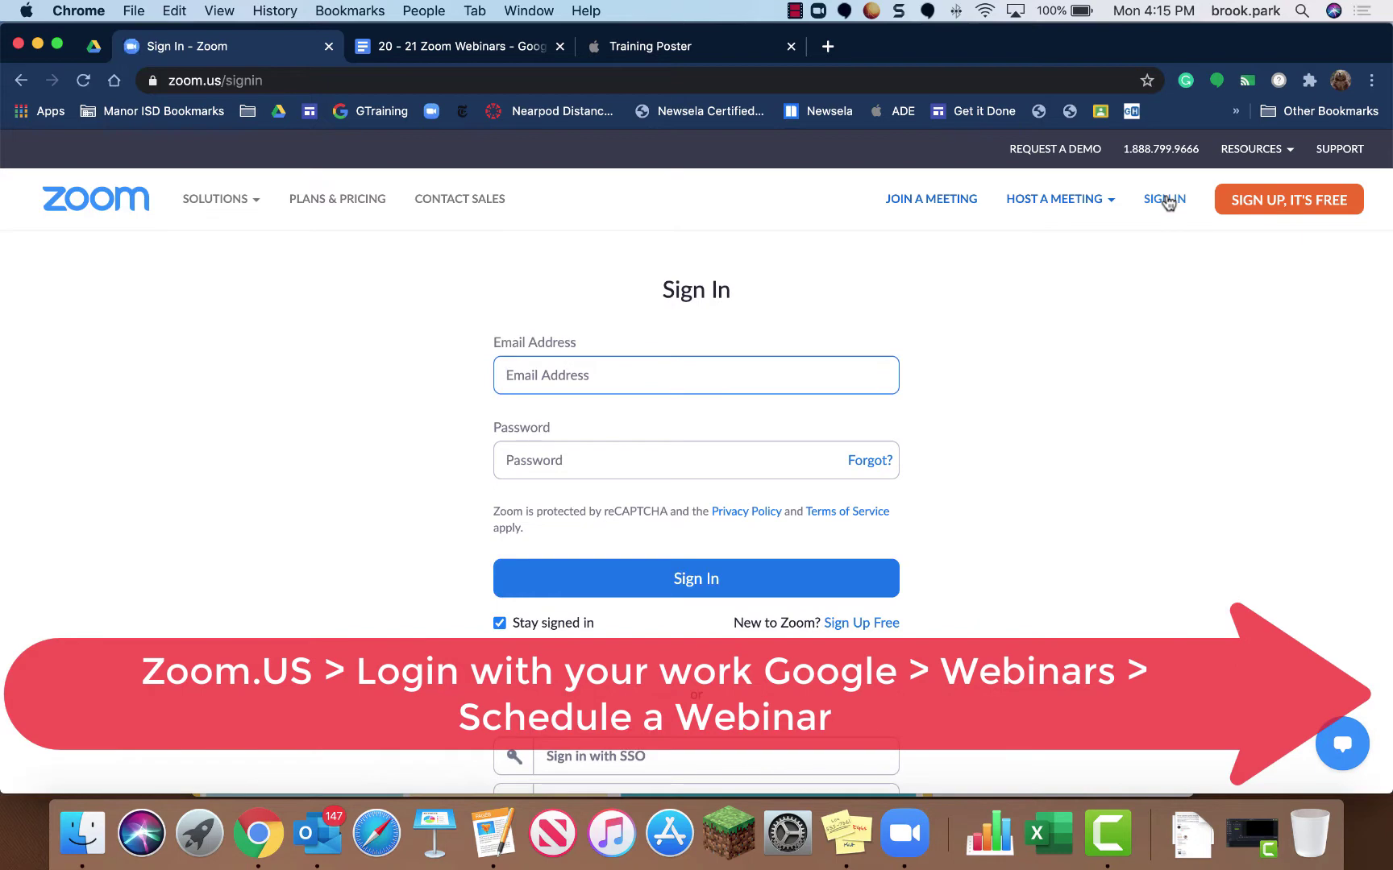
- Sign in with the work Google account and open the form for scheduling a new webinar
scroll(833, 497, "down", 5)
left_click(642, 486)
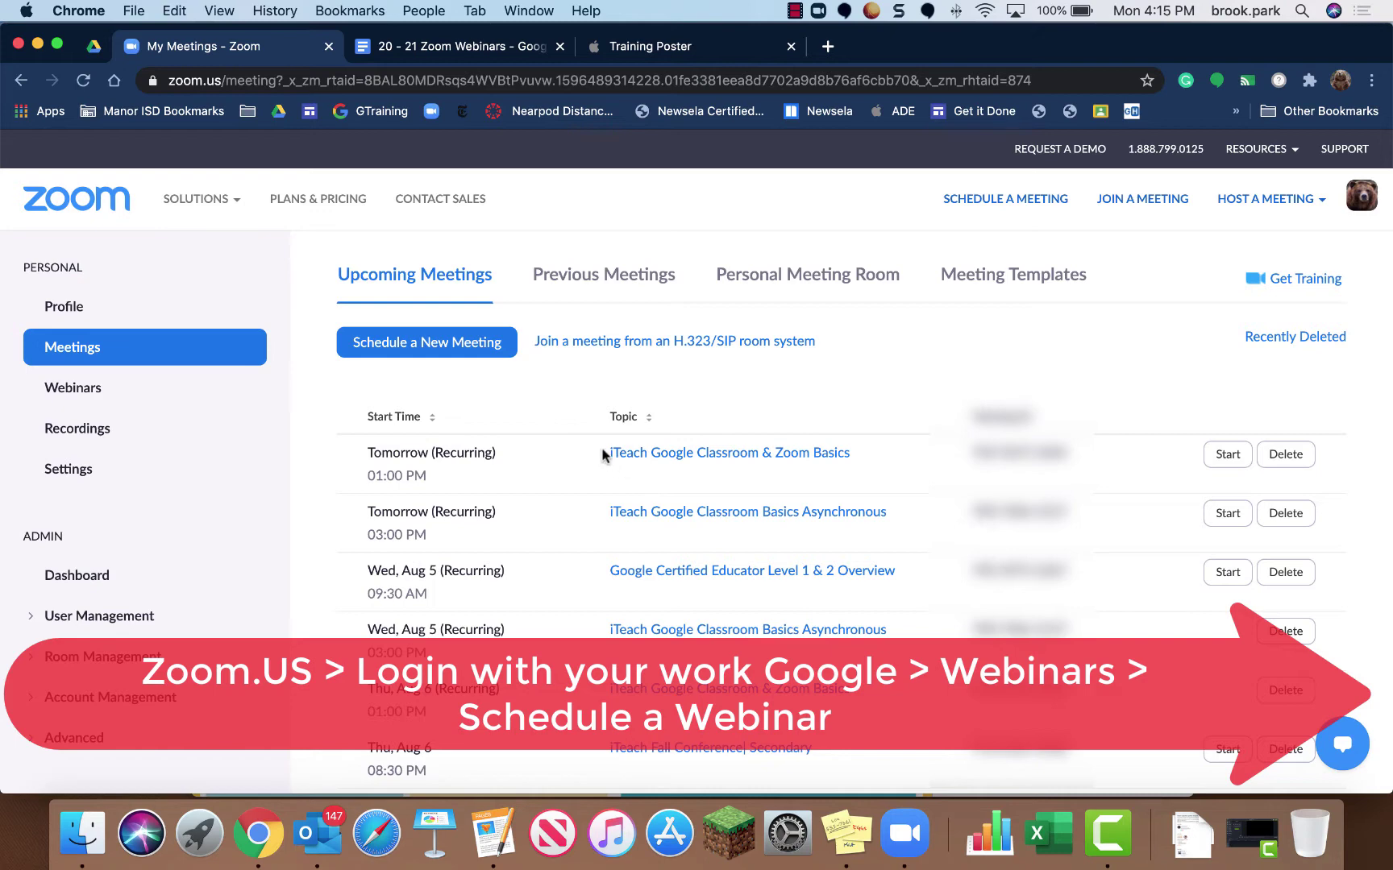
left_click(80, 401)
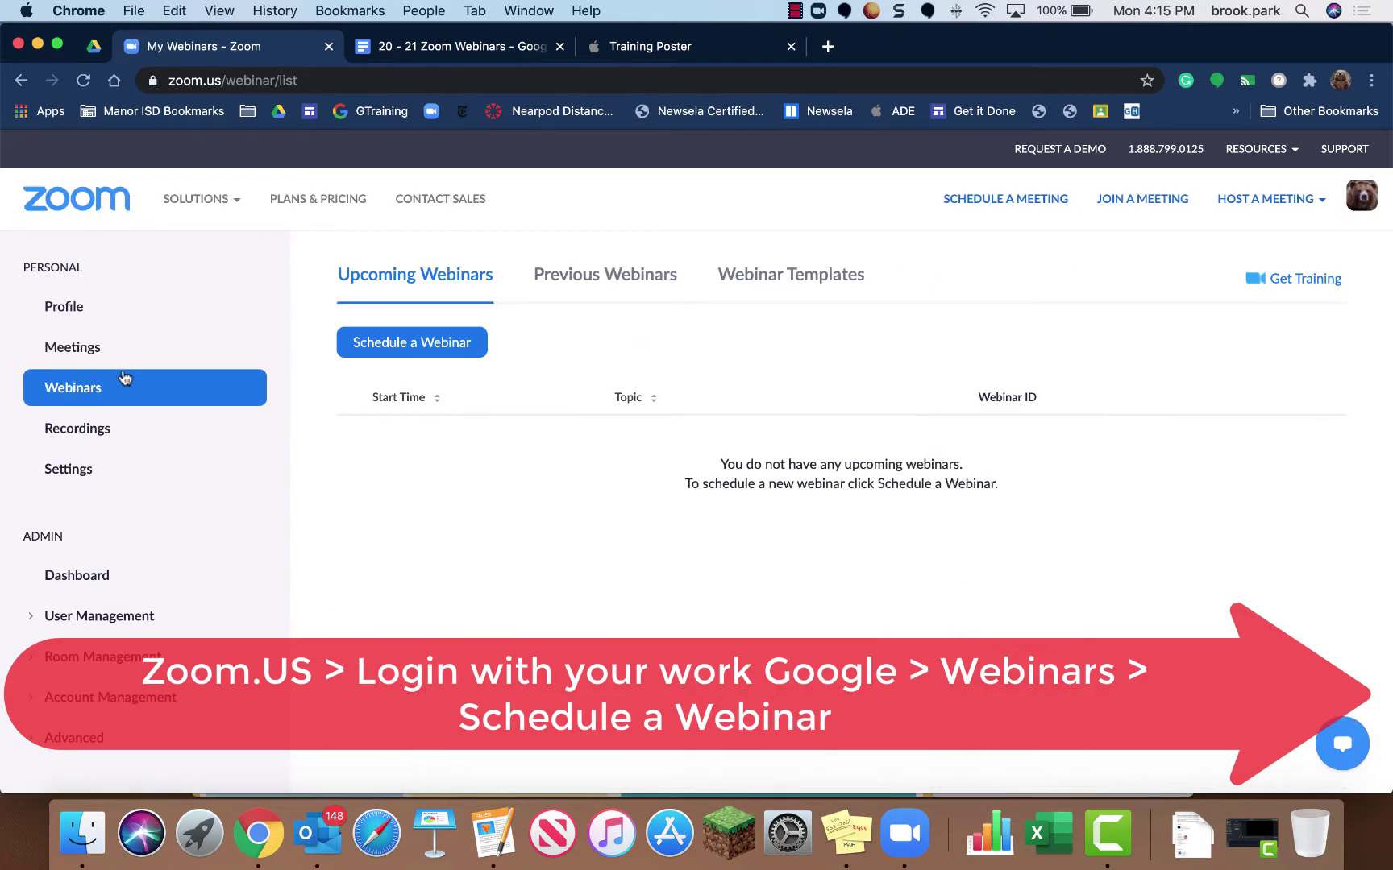
left_click(407, 346)
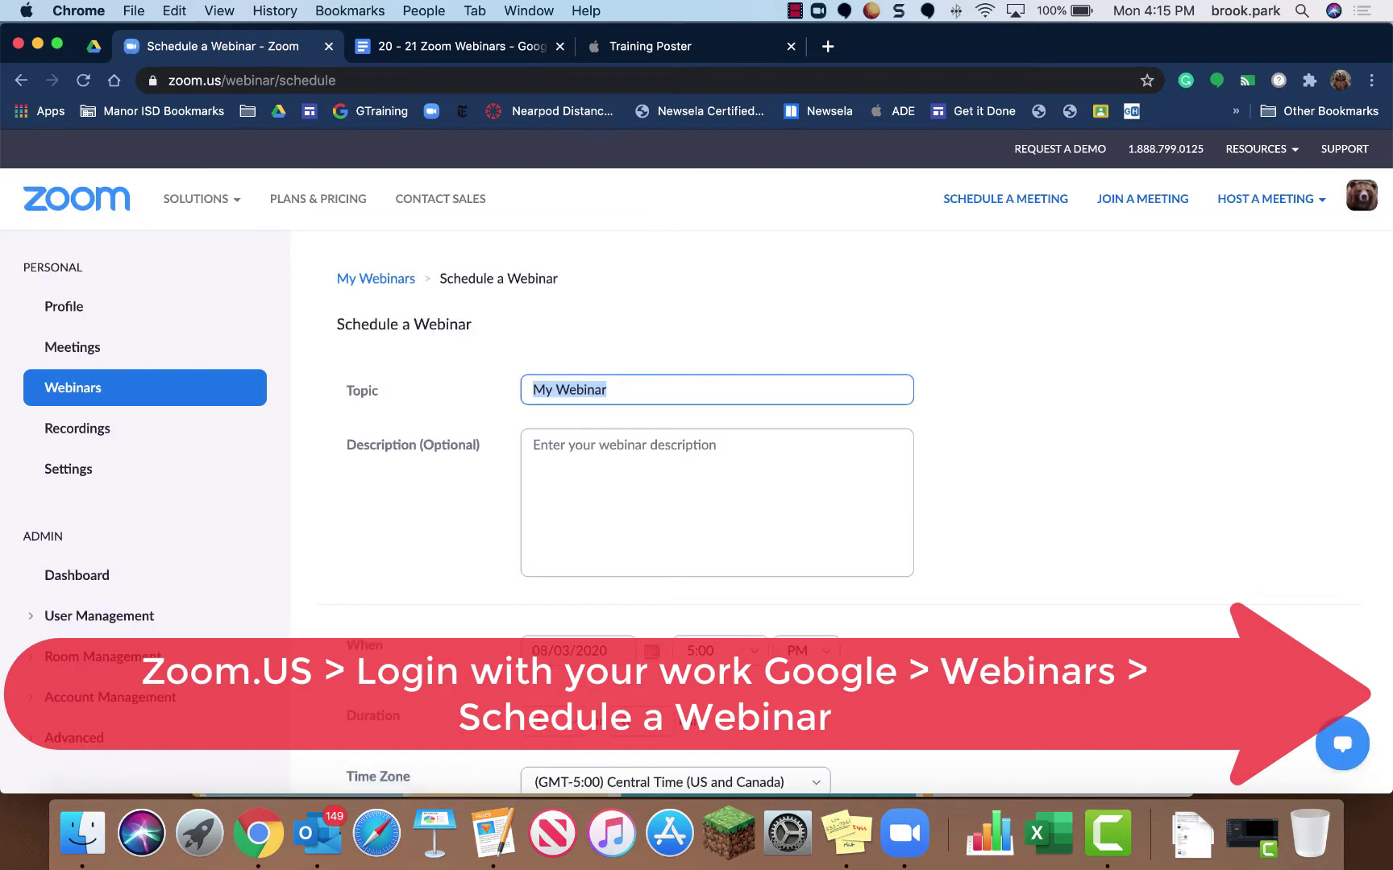
- Enter "Back to School" as the webinar topic and set the start time to 4:30 PM
type("Back to")
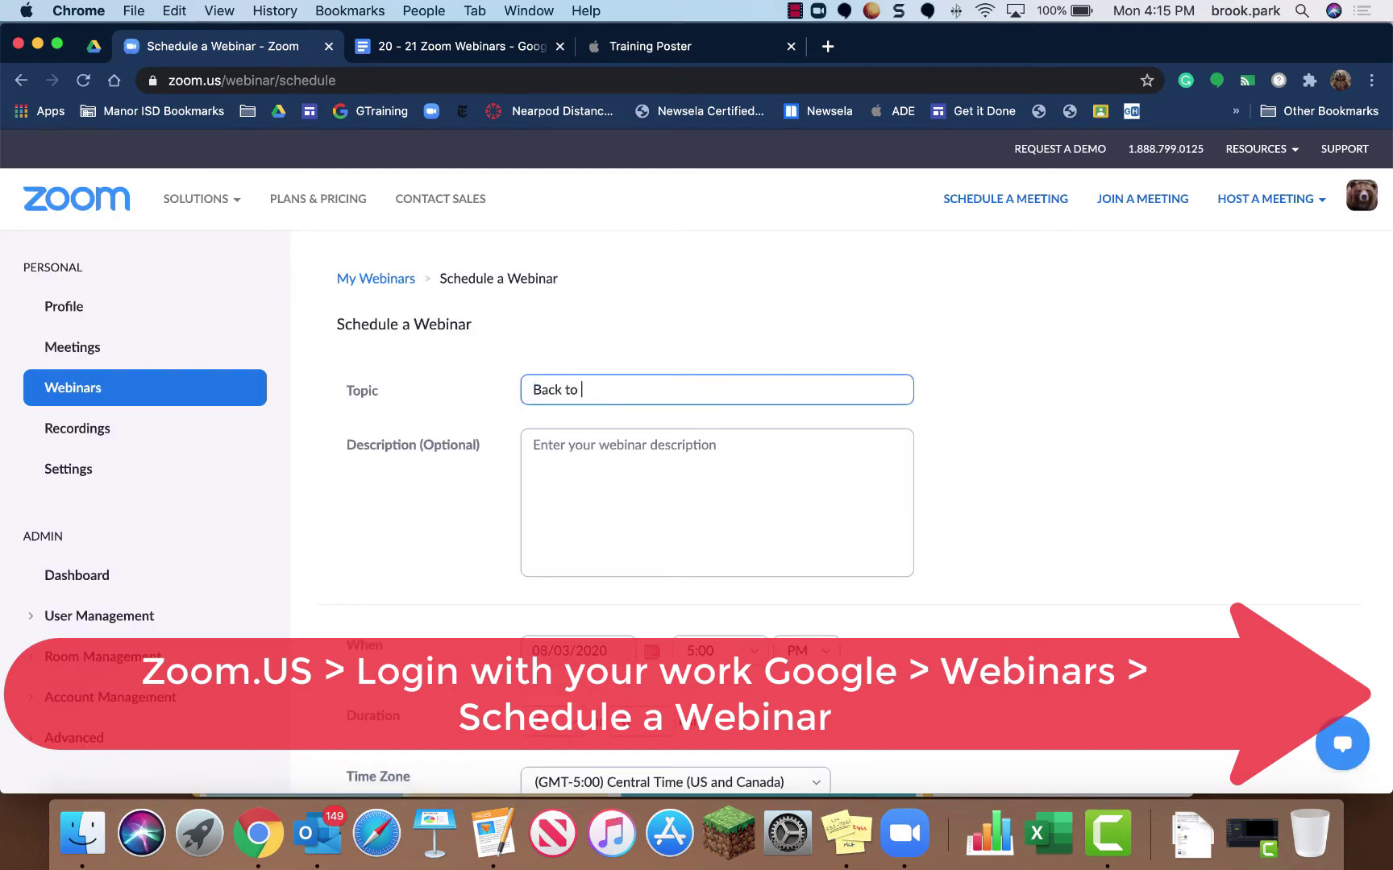
type(" School")
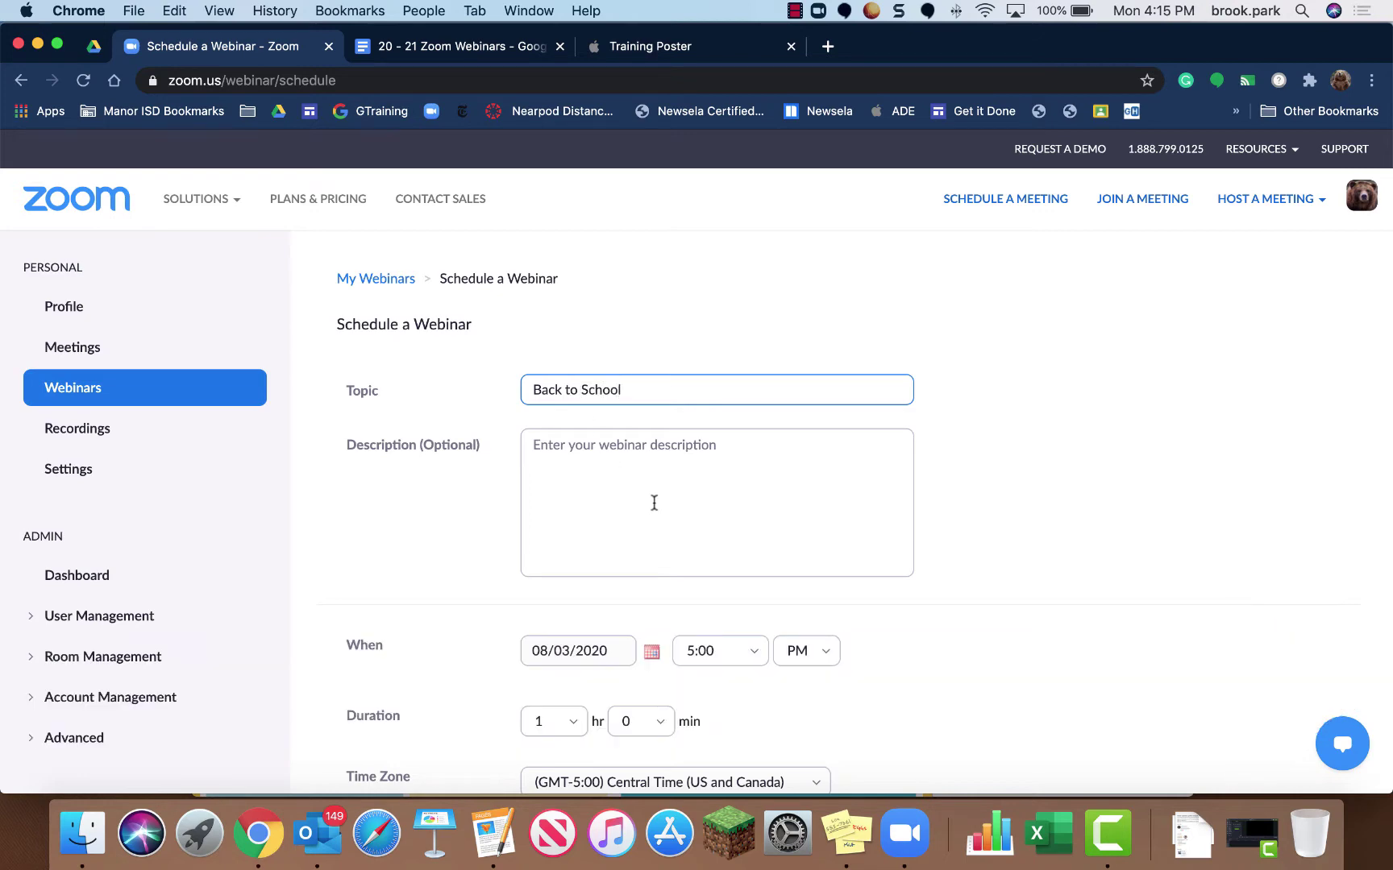
scroll(653, 502, "down", 1)
scroll(653, 502, "down", 1)
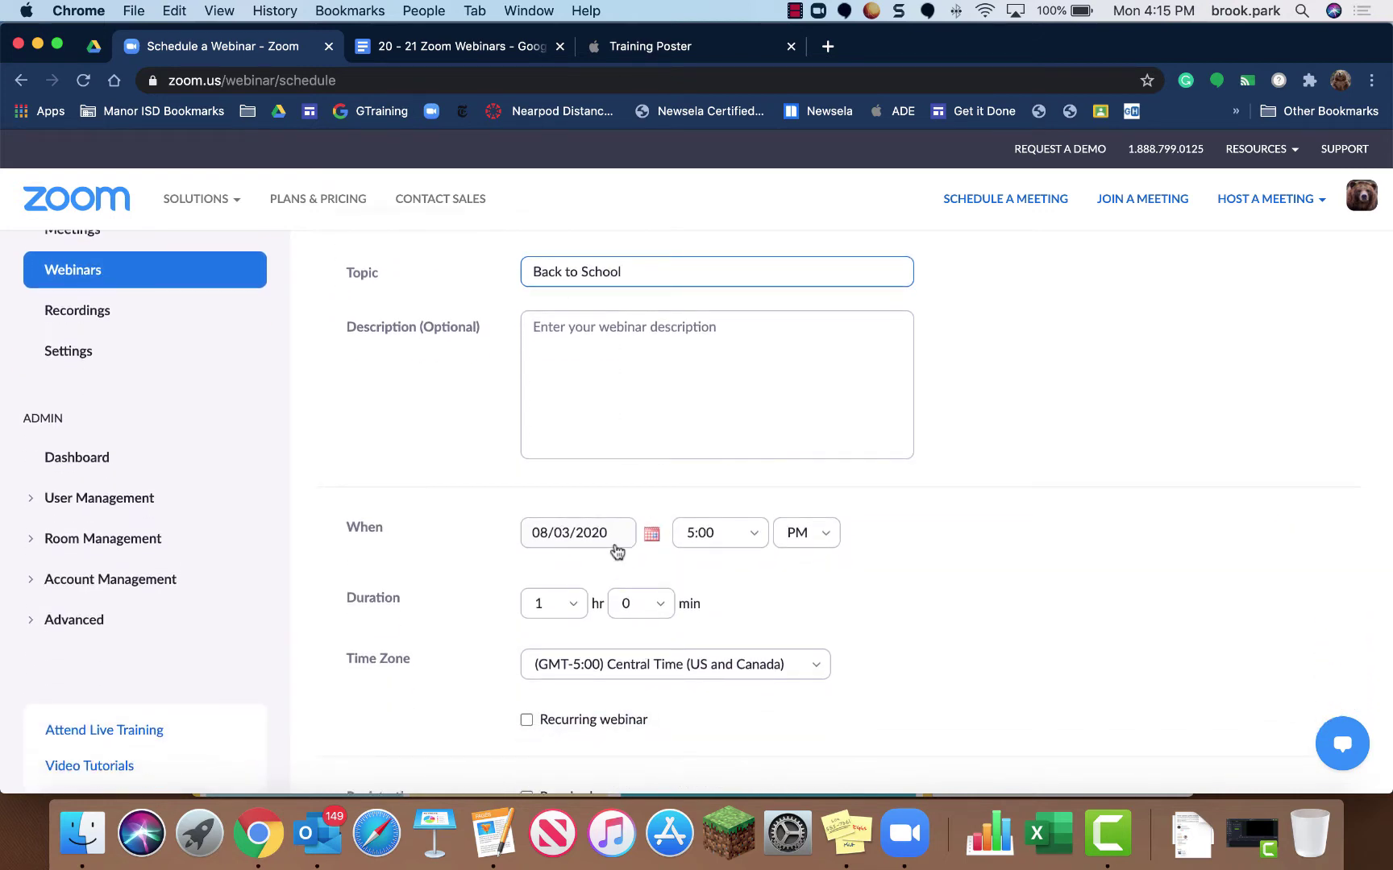
left_click(755, 534)
scroll(736, 486, "down", 1)
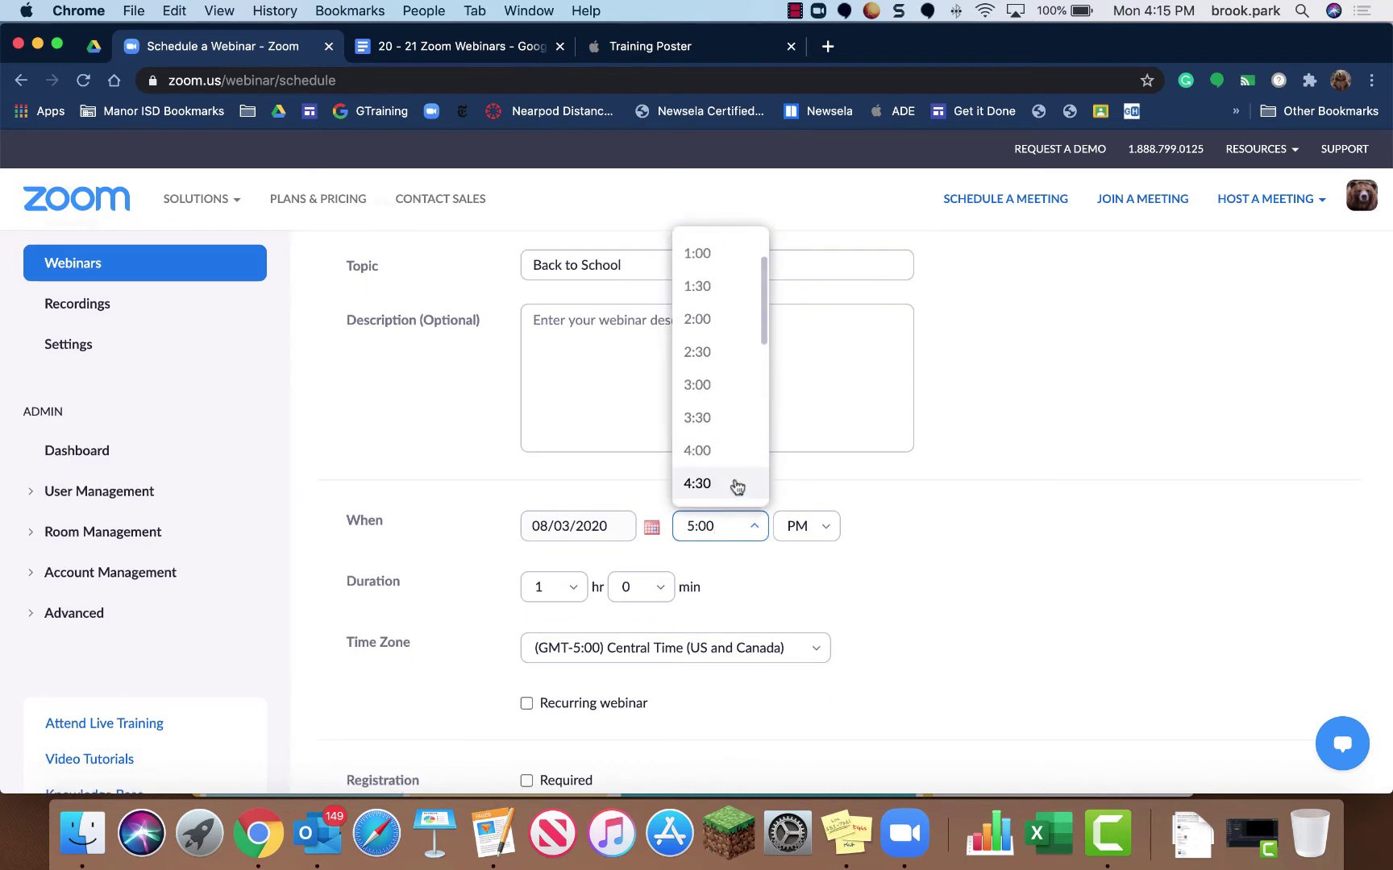
left_click(737, 487)
- Review the webinar's duration, time zone, registration, passcode, video and audio settings
scroll(951, 548, "down", 2)
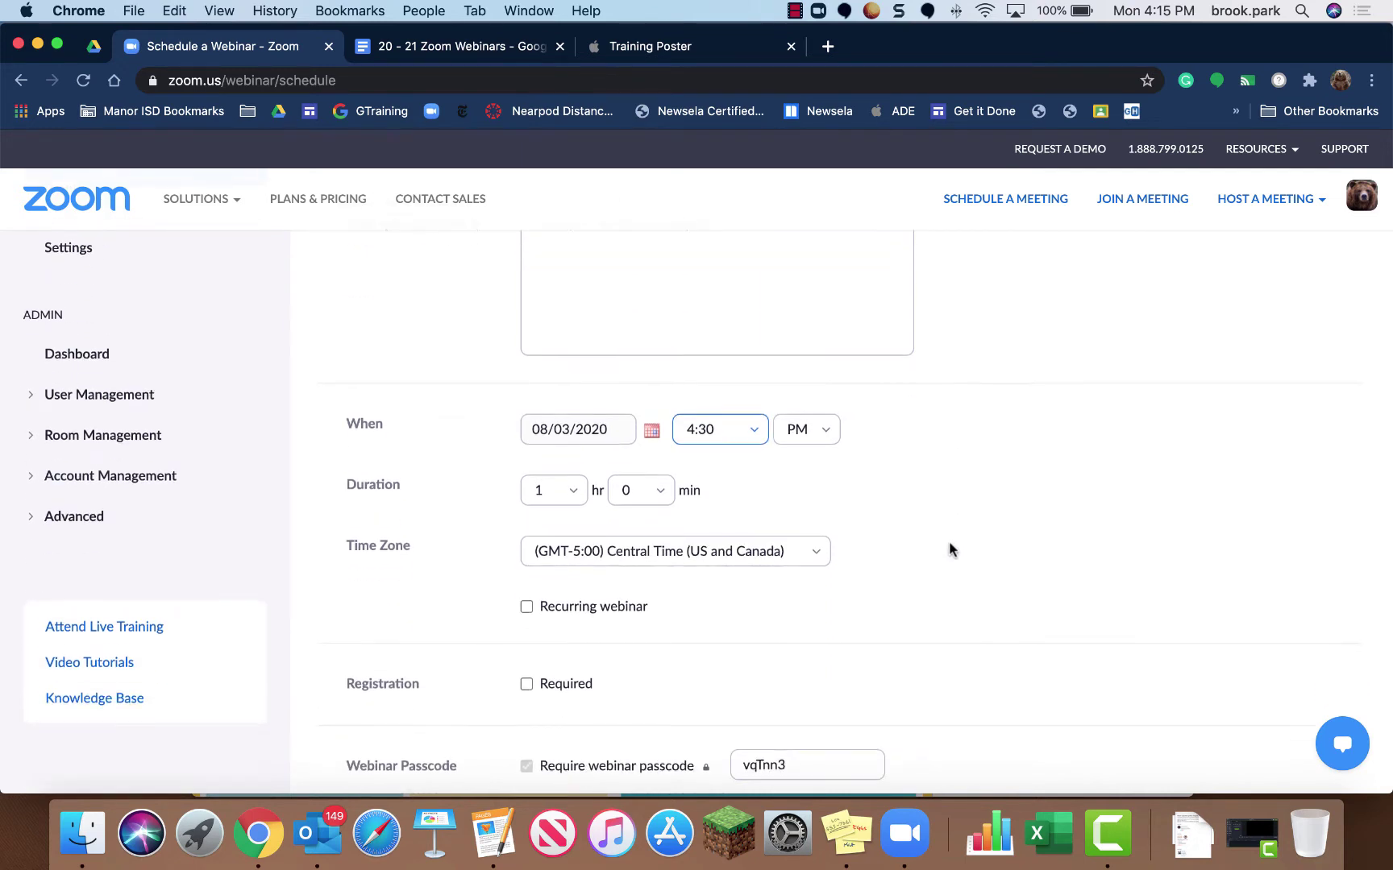
scroll(949, 548, "down", 1)
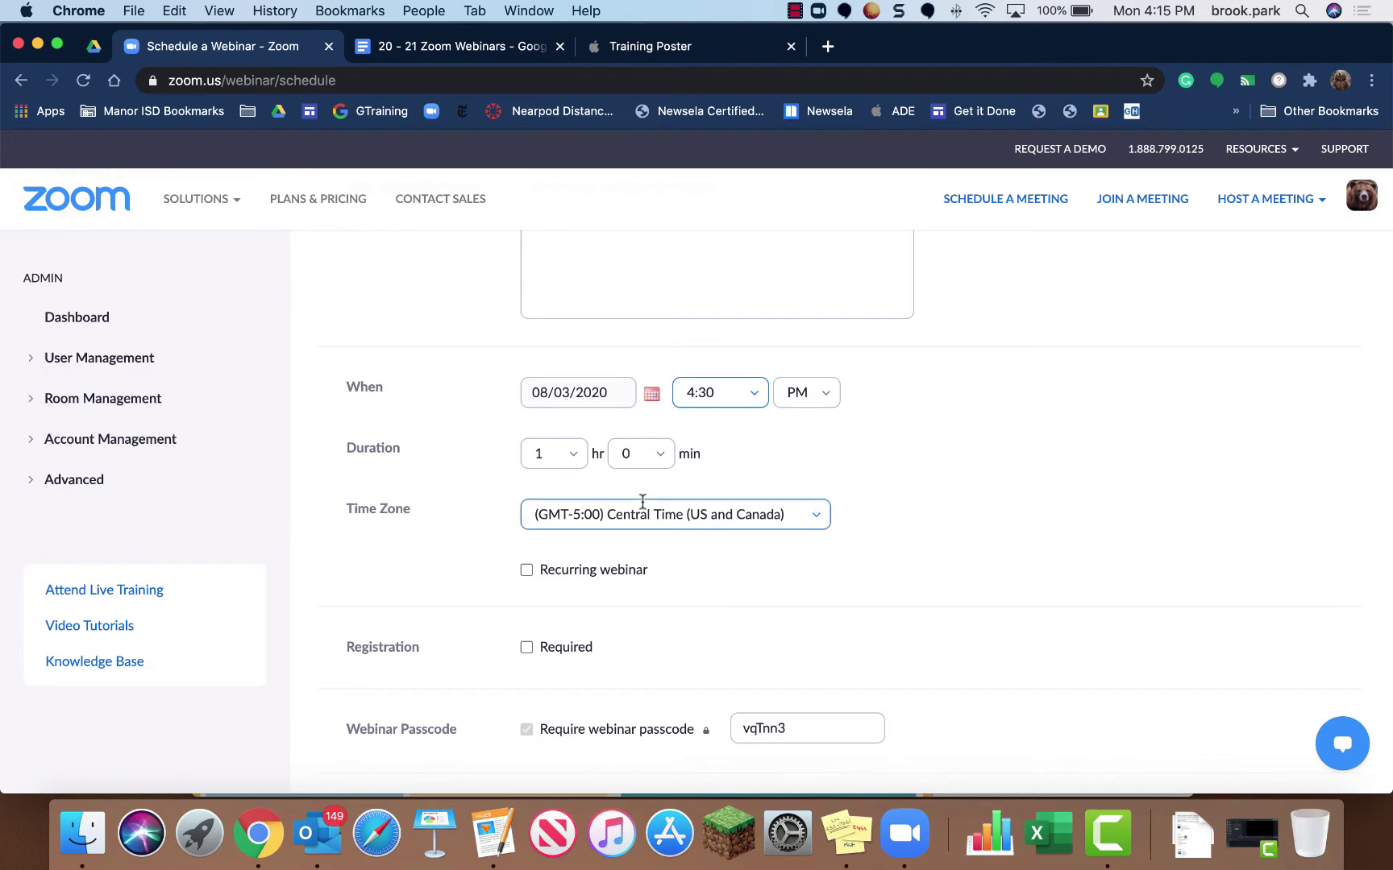
scroll(636, 497, "down", 3)
scroll(666, 436, "down", 4)
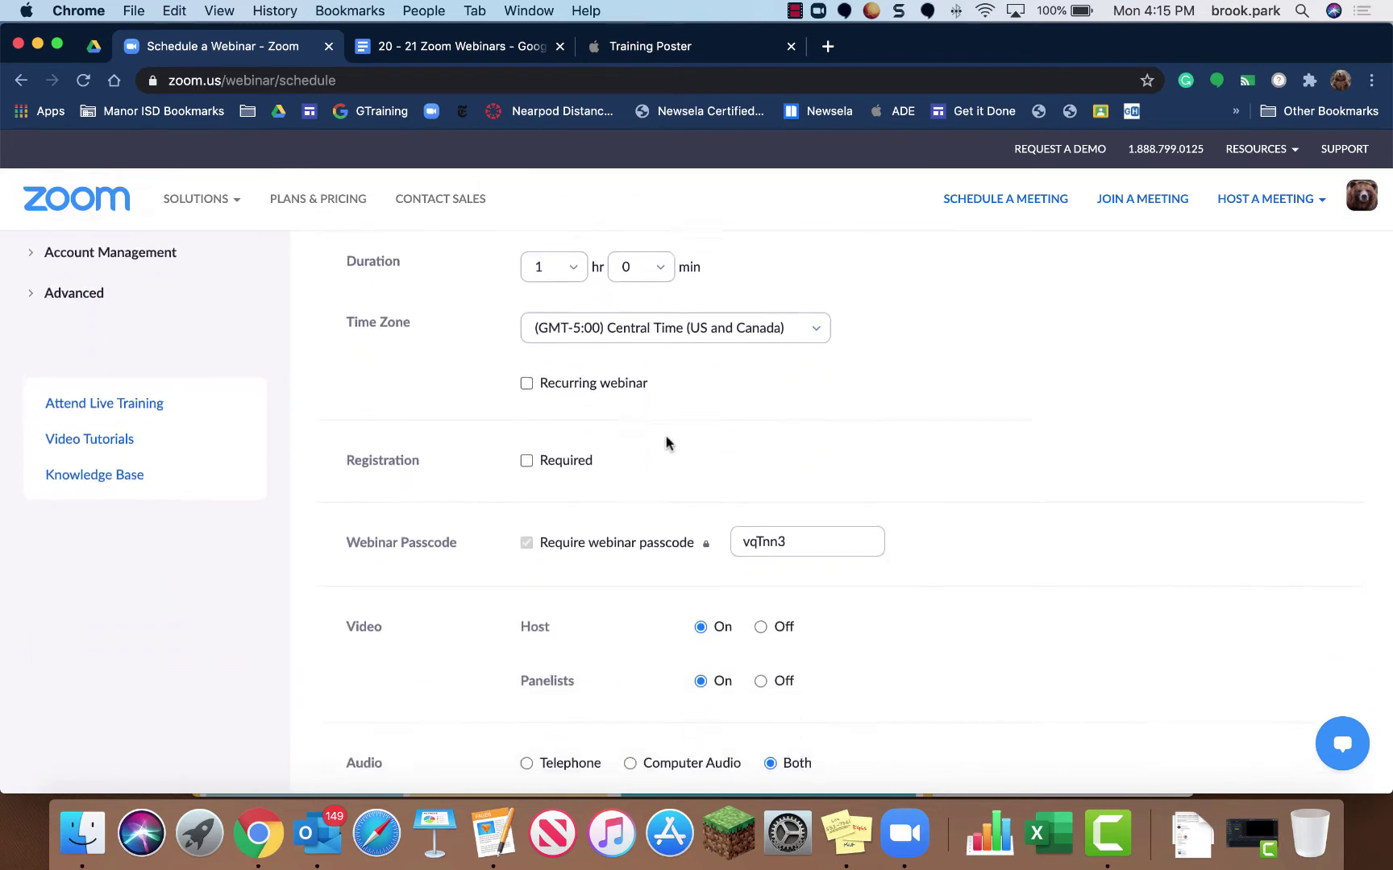
scroll(645, 428, "down", 1)
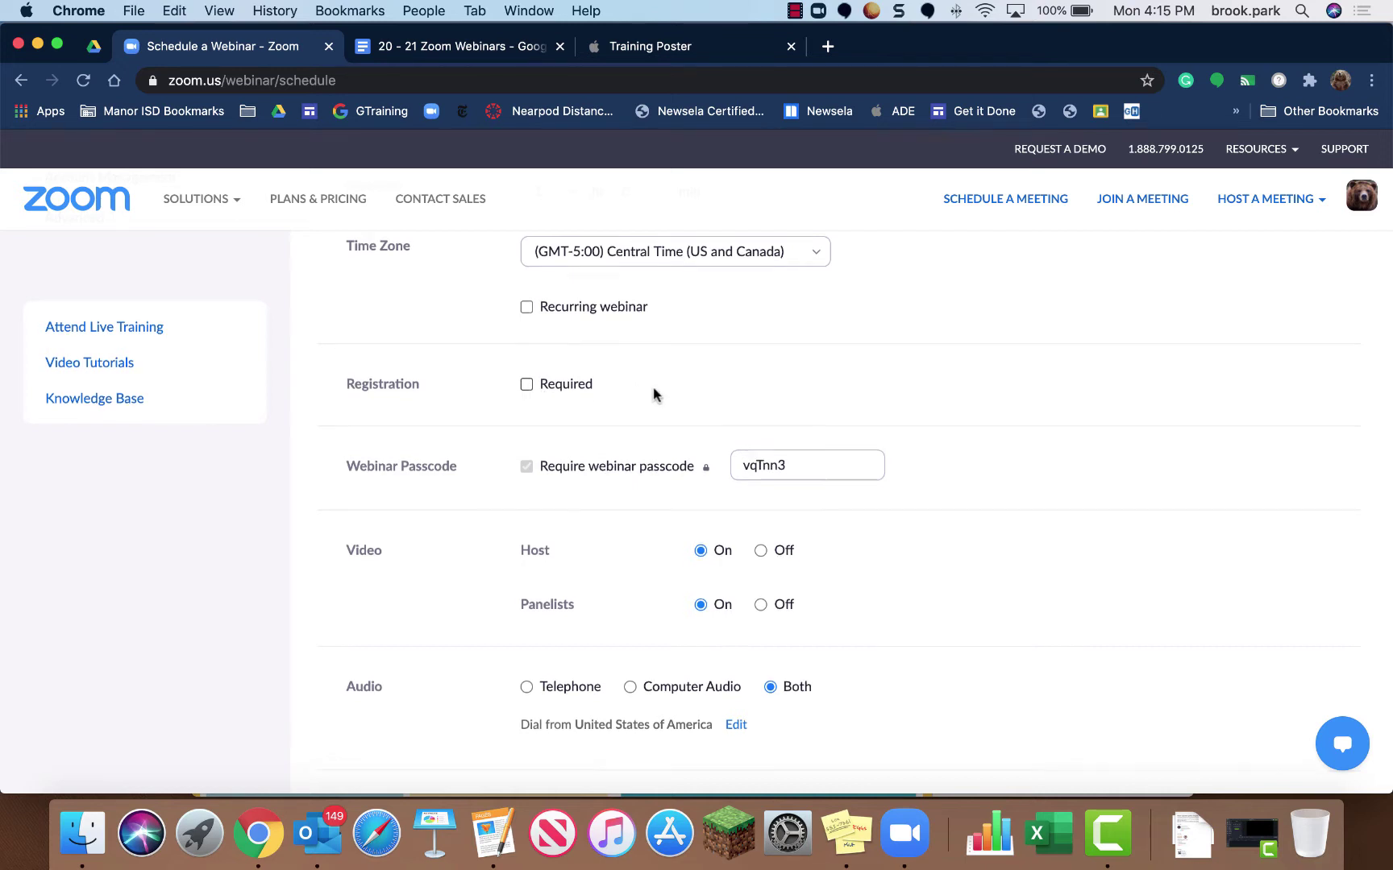
scroll(653, 395, "down", 2)
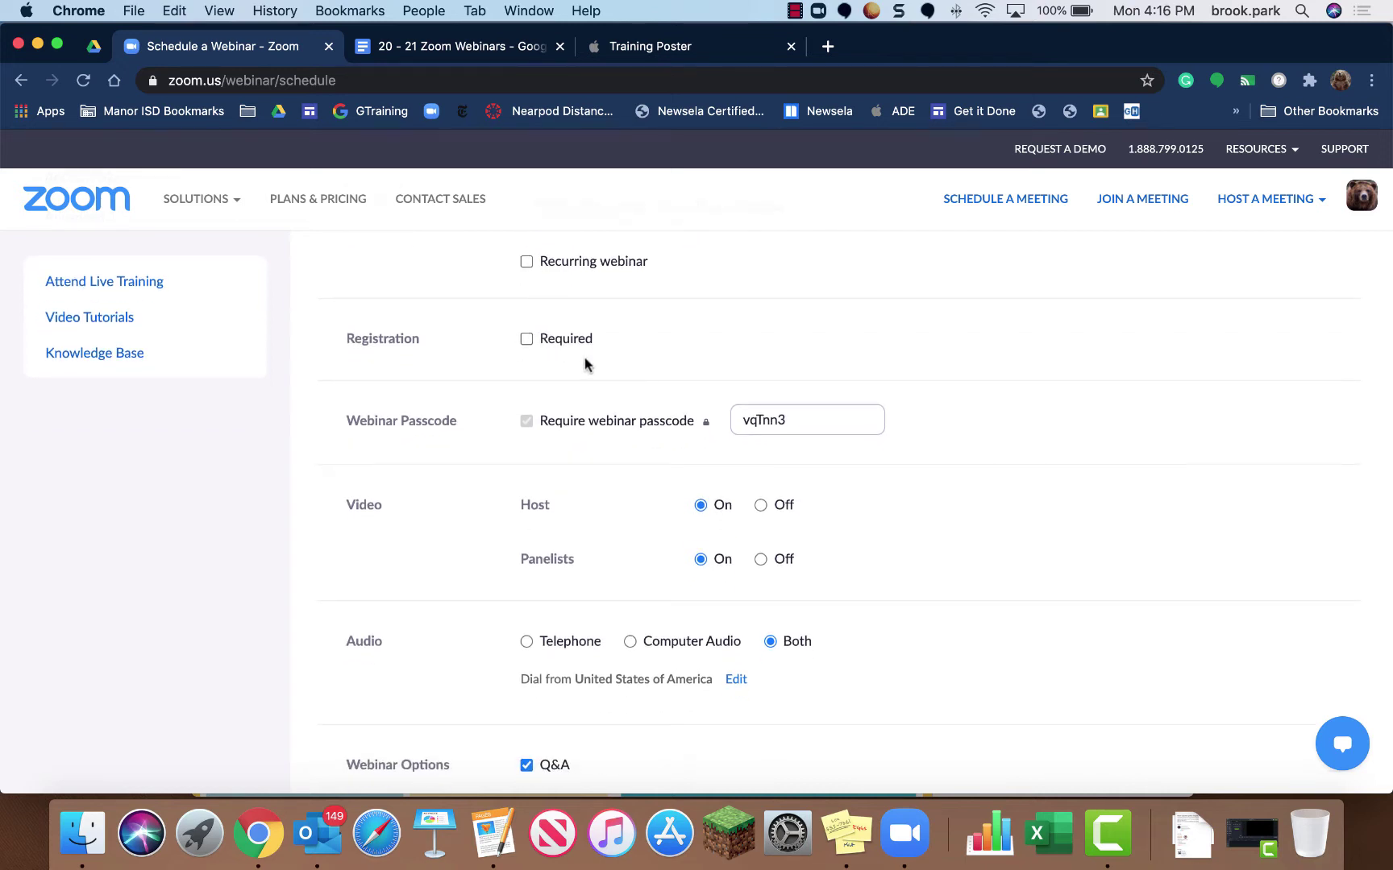
scroll(586, 364, "down", 2)
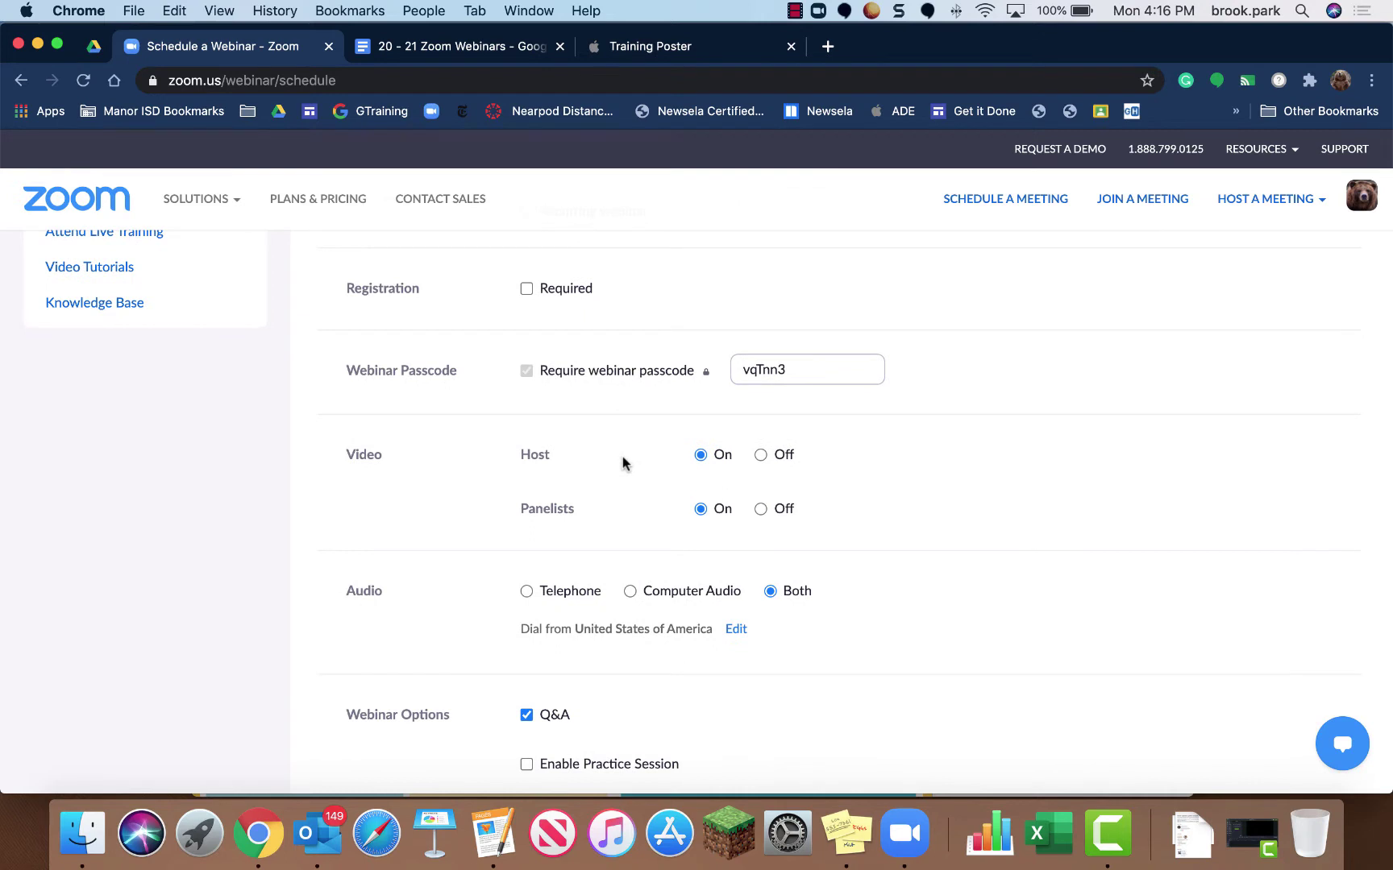
scroll(733, 472, "down", 1)
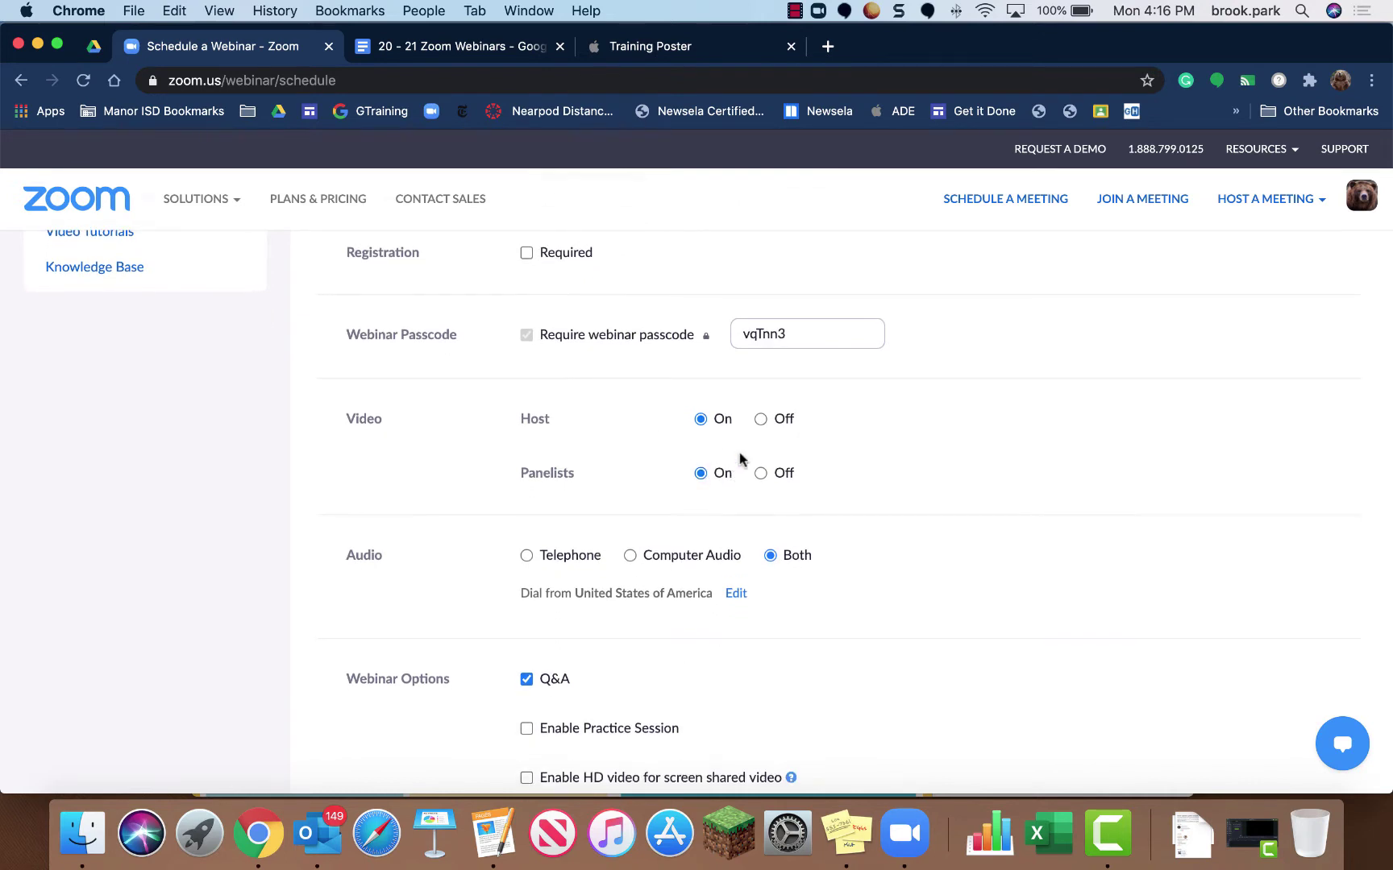
scroll(861, 506, "down", 2)
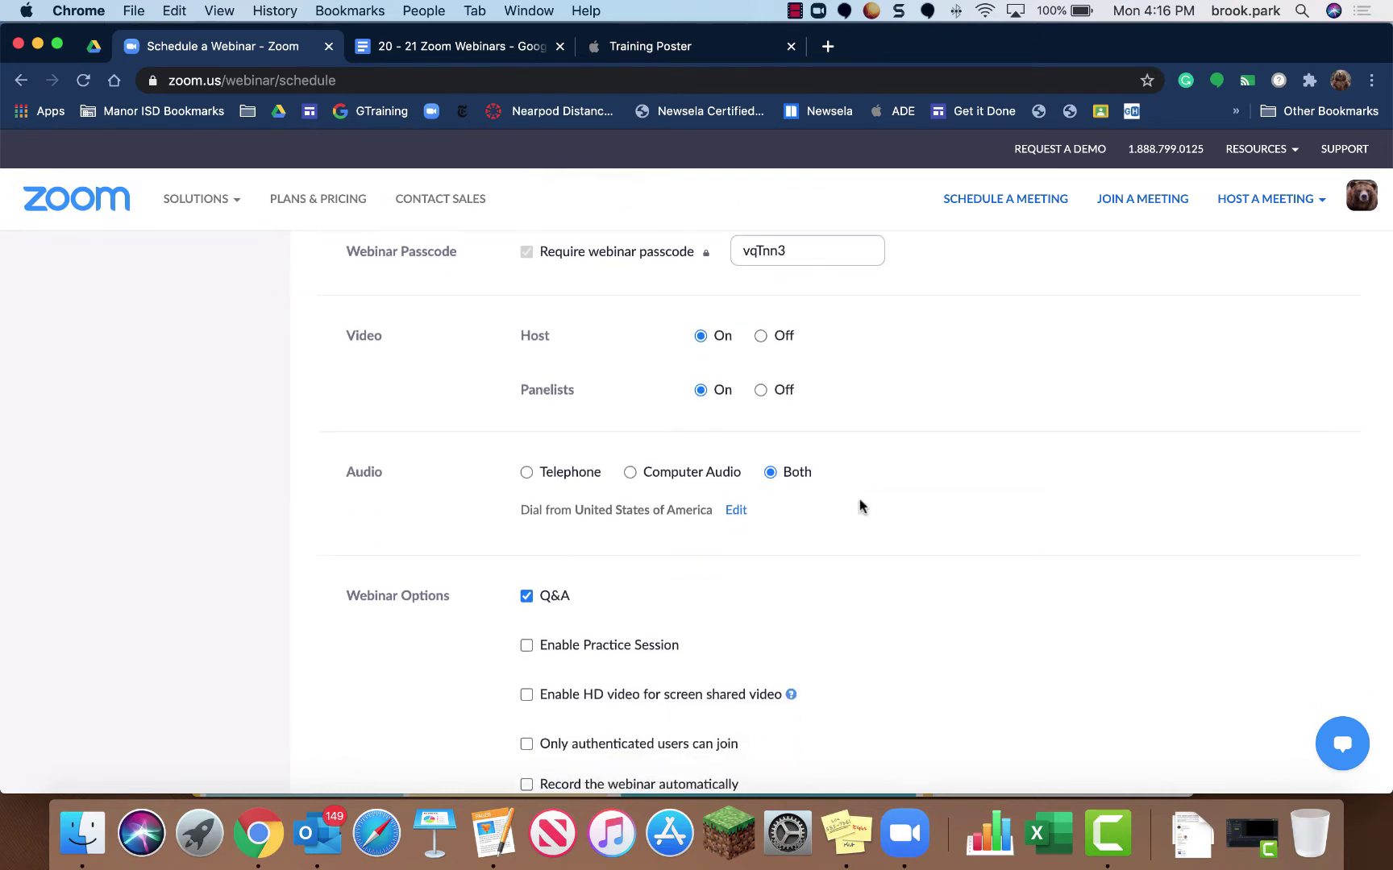
scroll(859, 507, "down", 1)
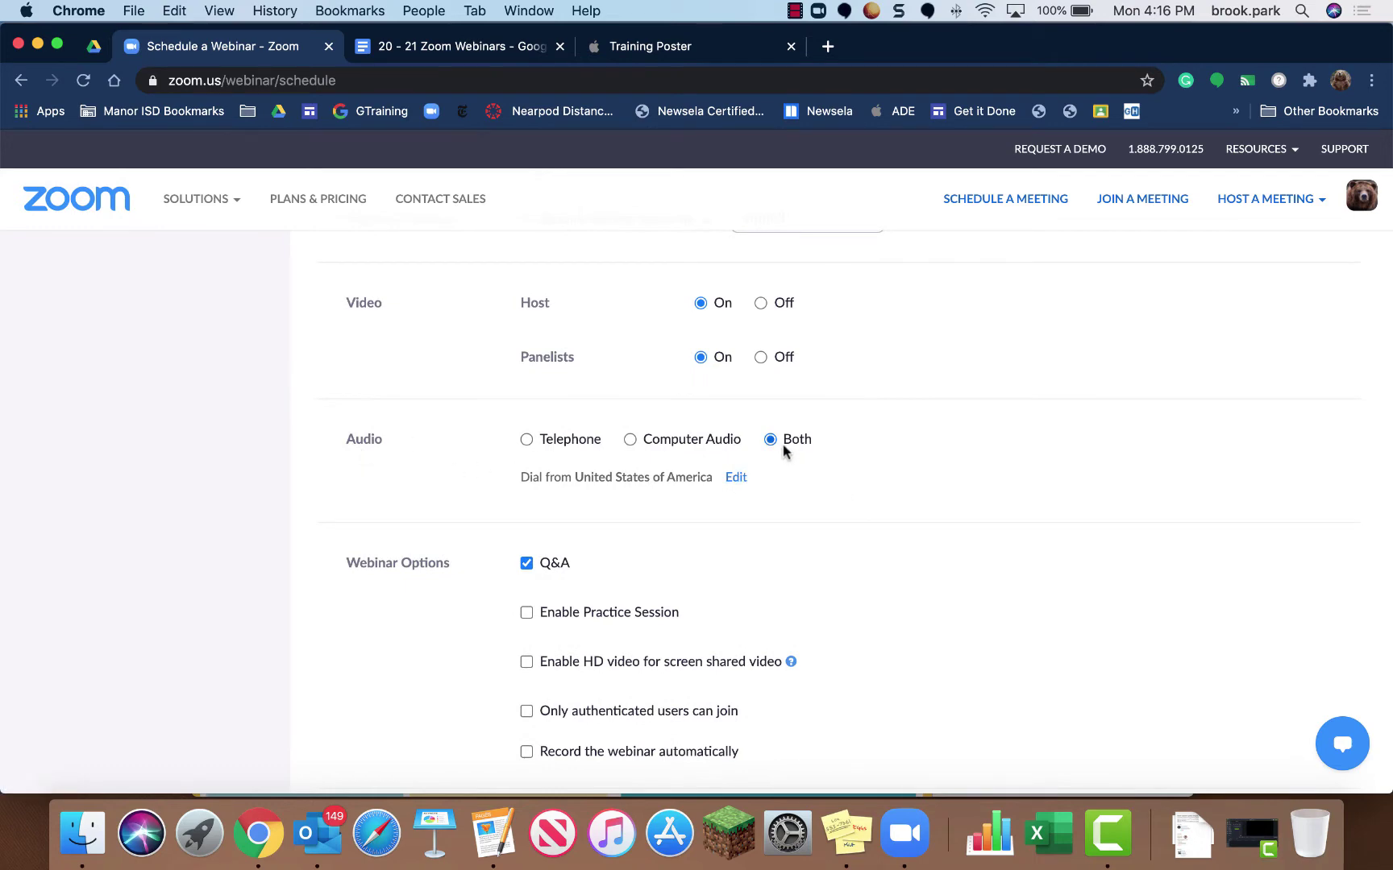
scroll(783, 449, "down", 1)
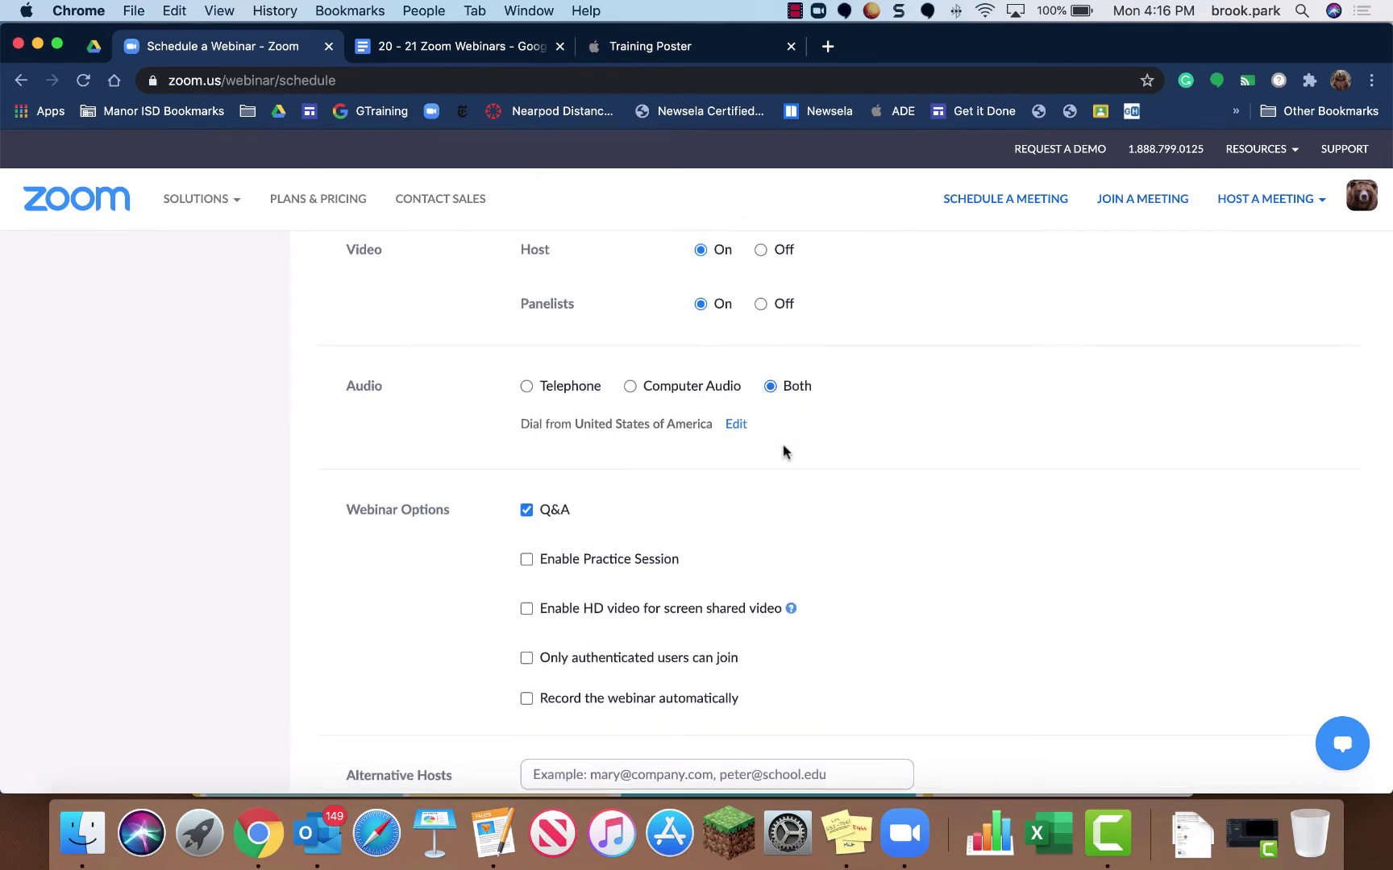
- Enable the practice session and automatic recording of the webinar on the local computer
scroll(783, 451, "down", 3)
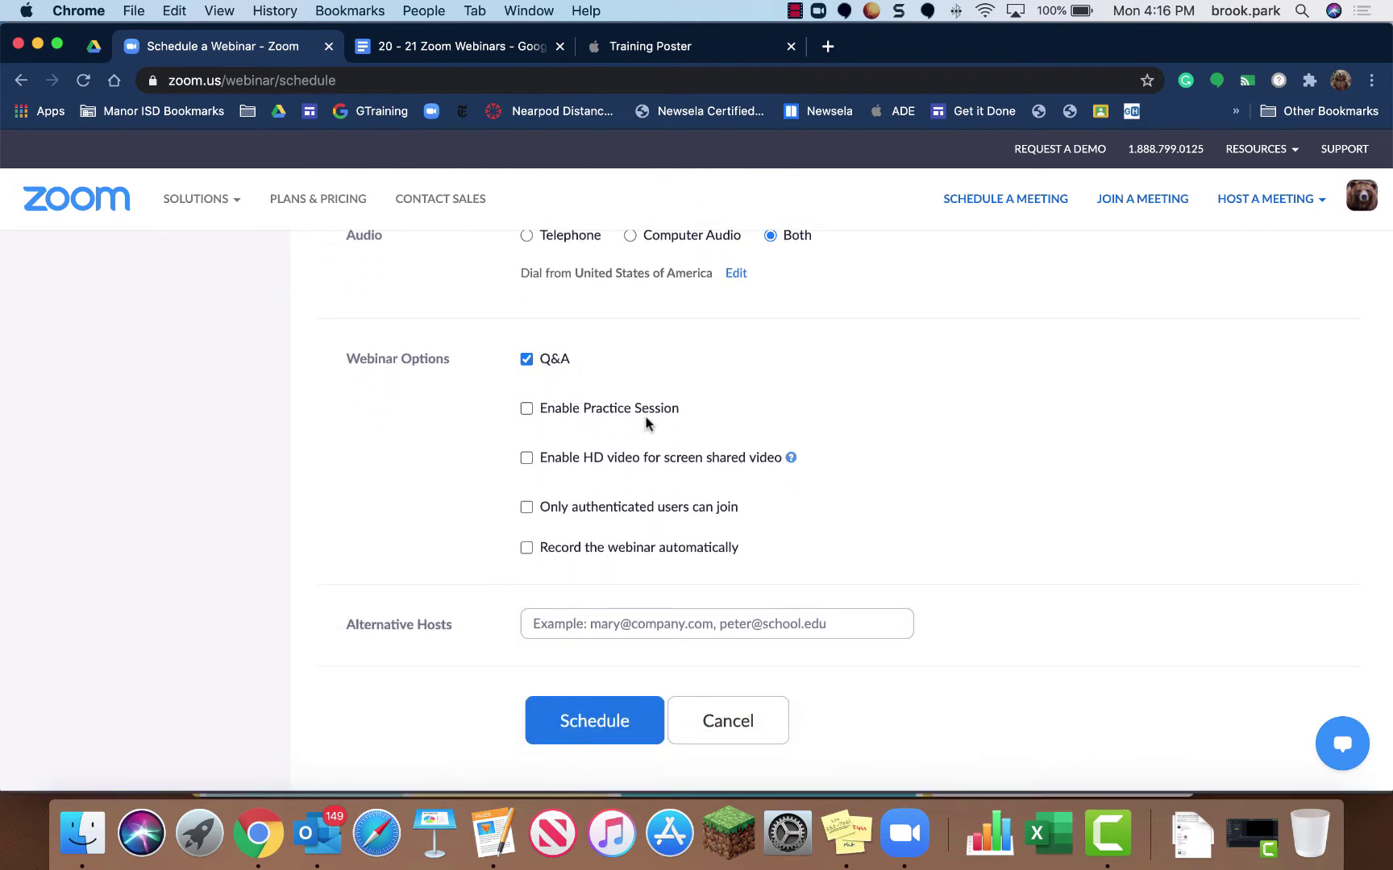
left_click(526, 409)
scroll(633, 426, "down", 2)
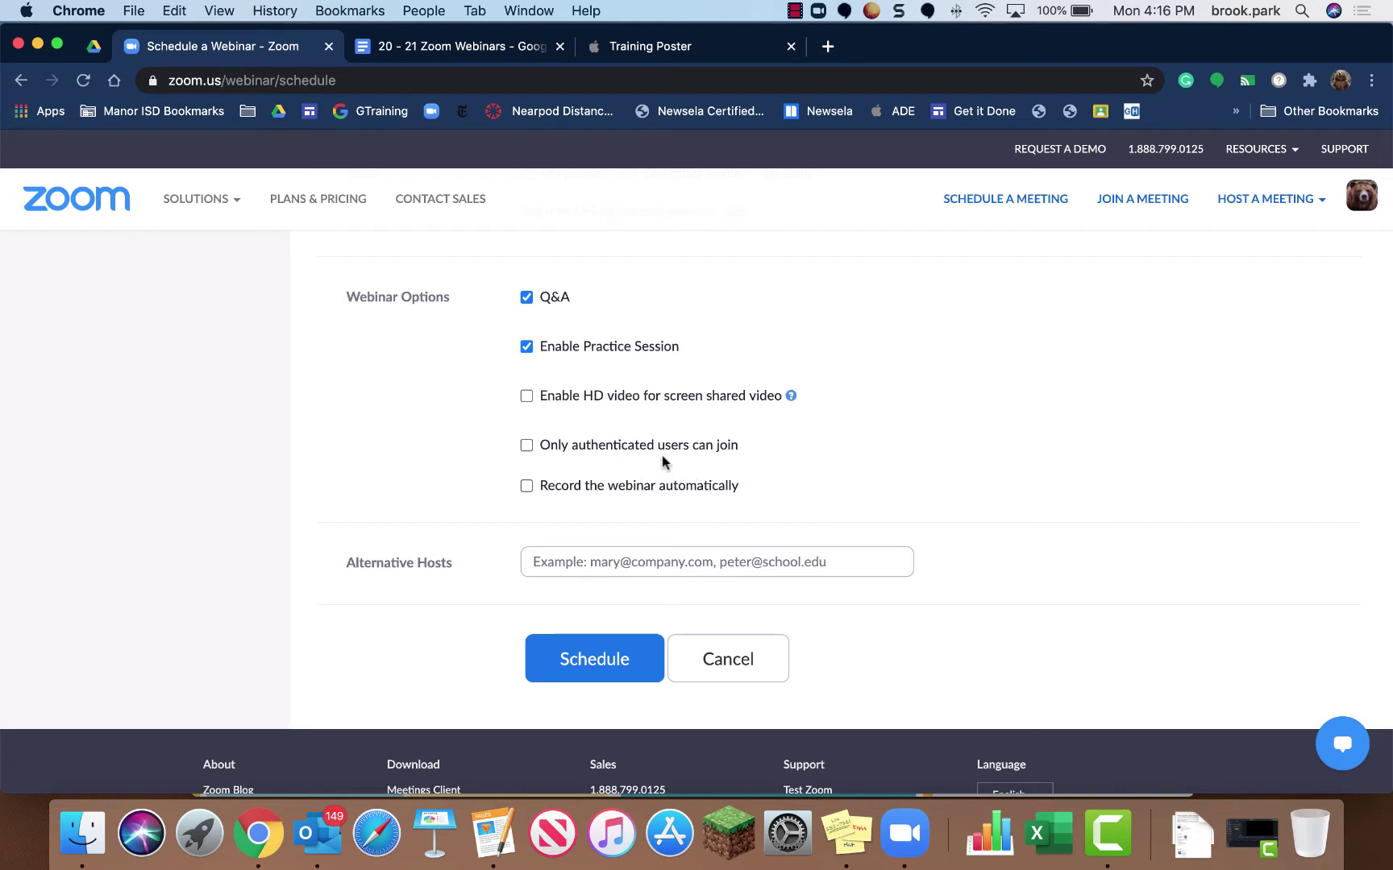
scroll(681, 499, "down", 1)
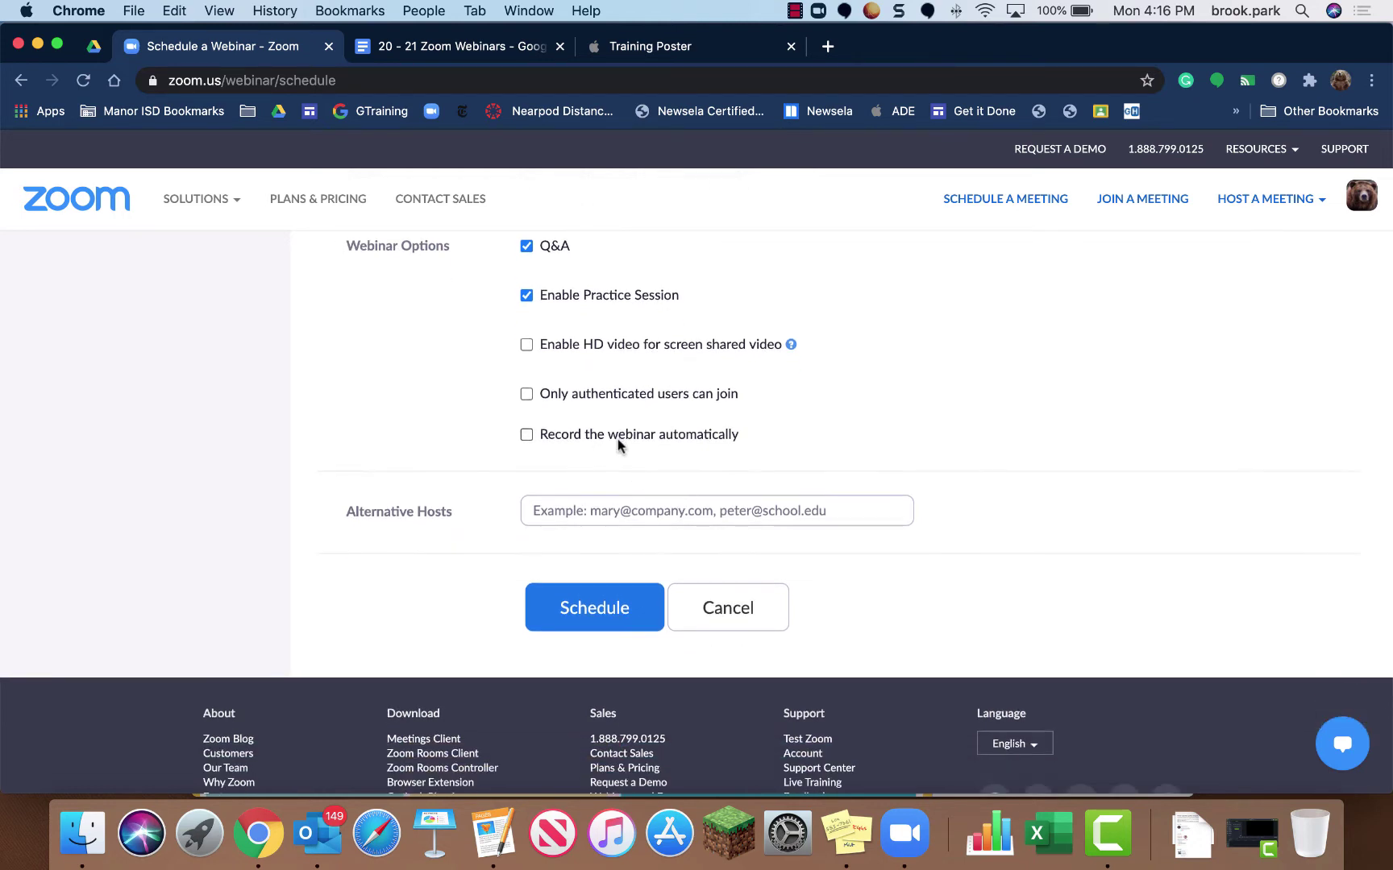
left_click(525, 436)
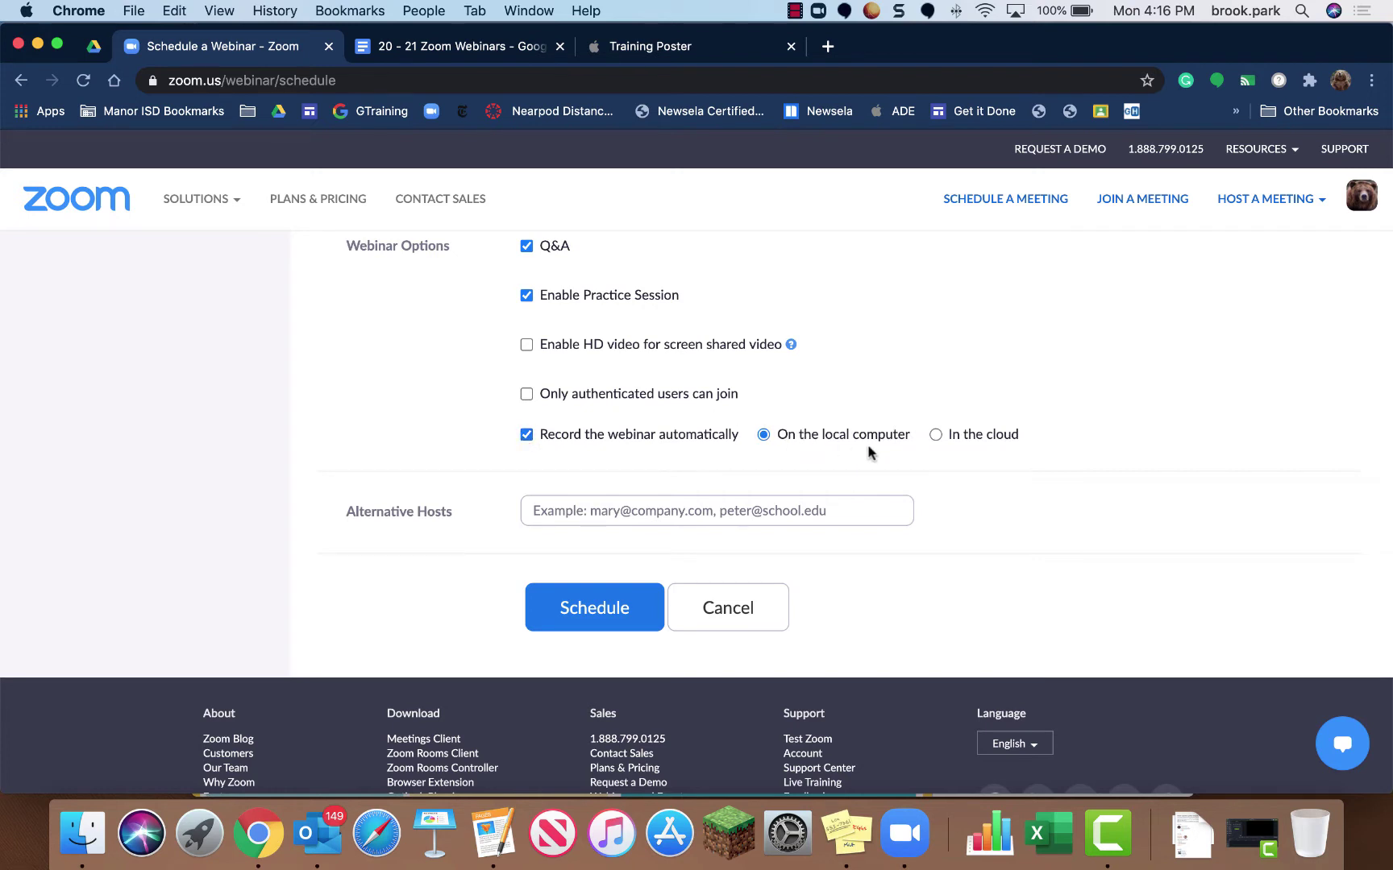
- Fill in the alternative host's e-mail address for the webinar
left_click(584, 508)
key("super+v")
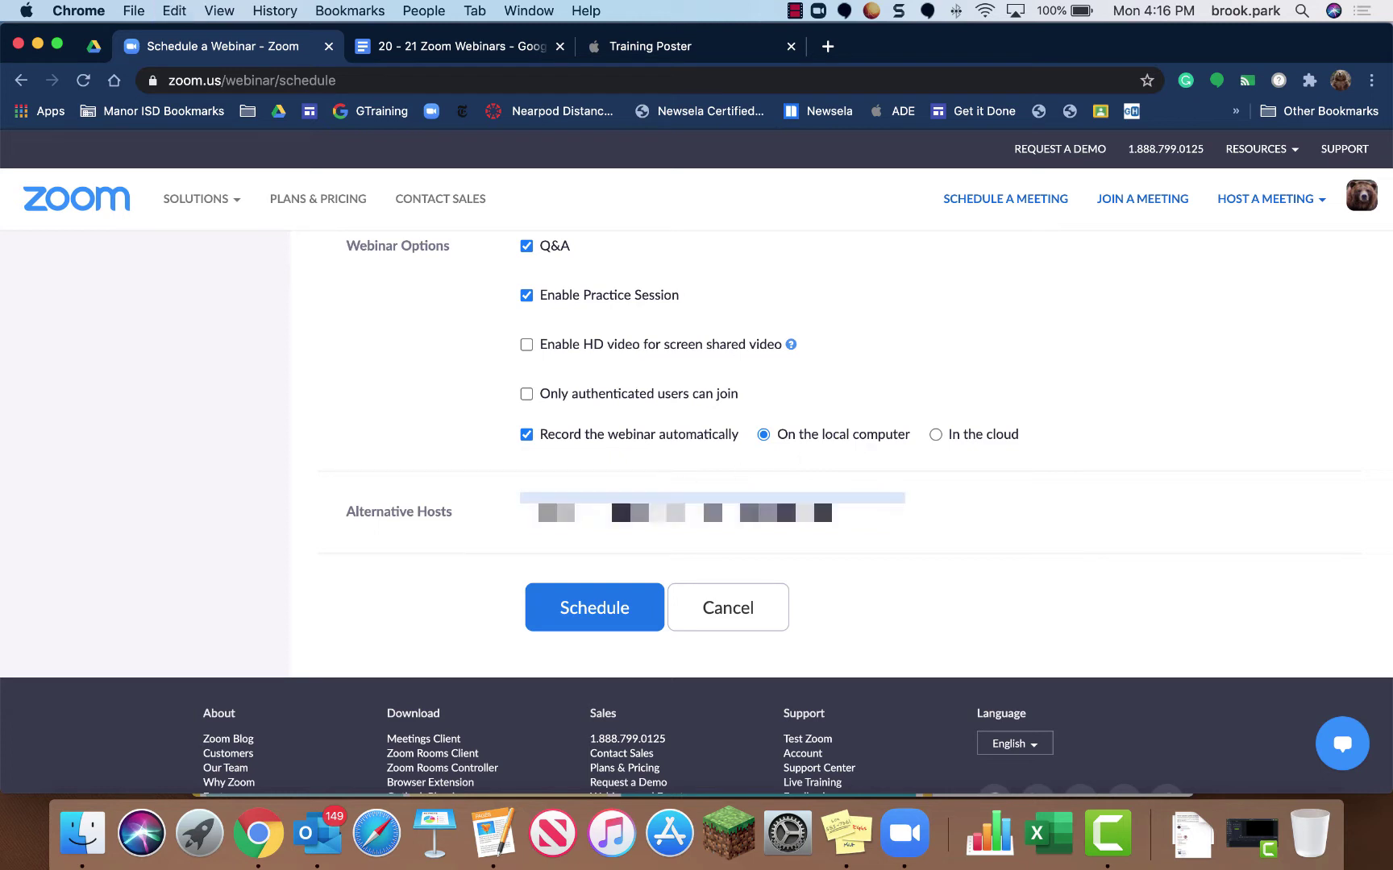
triple_click(550, 512)
key("BackSpace")
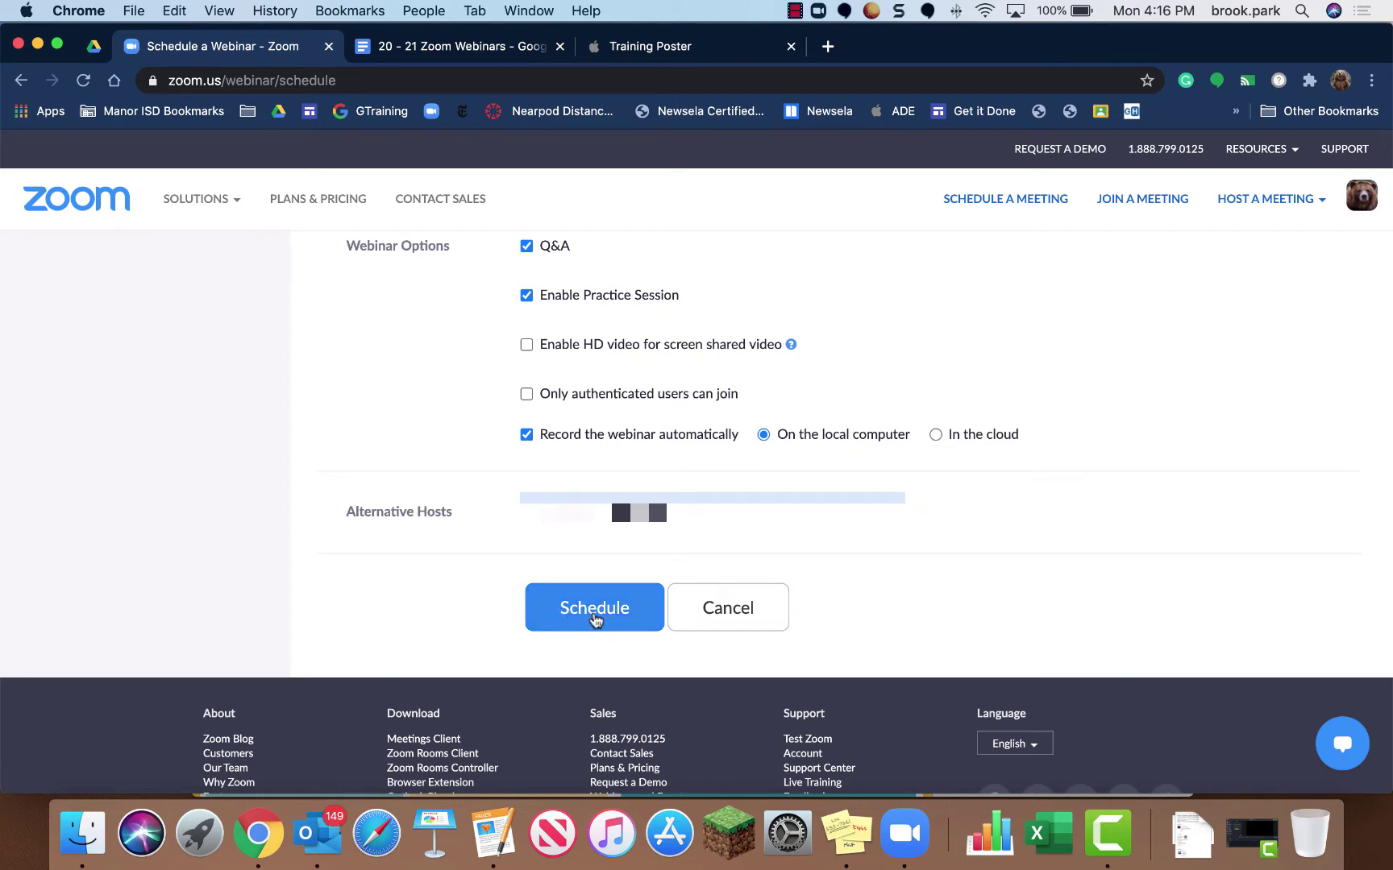
- Recheck the completed form from the topic to the alternative host and schedule the webinar
scroll(595, 619, "up", 10)
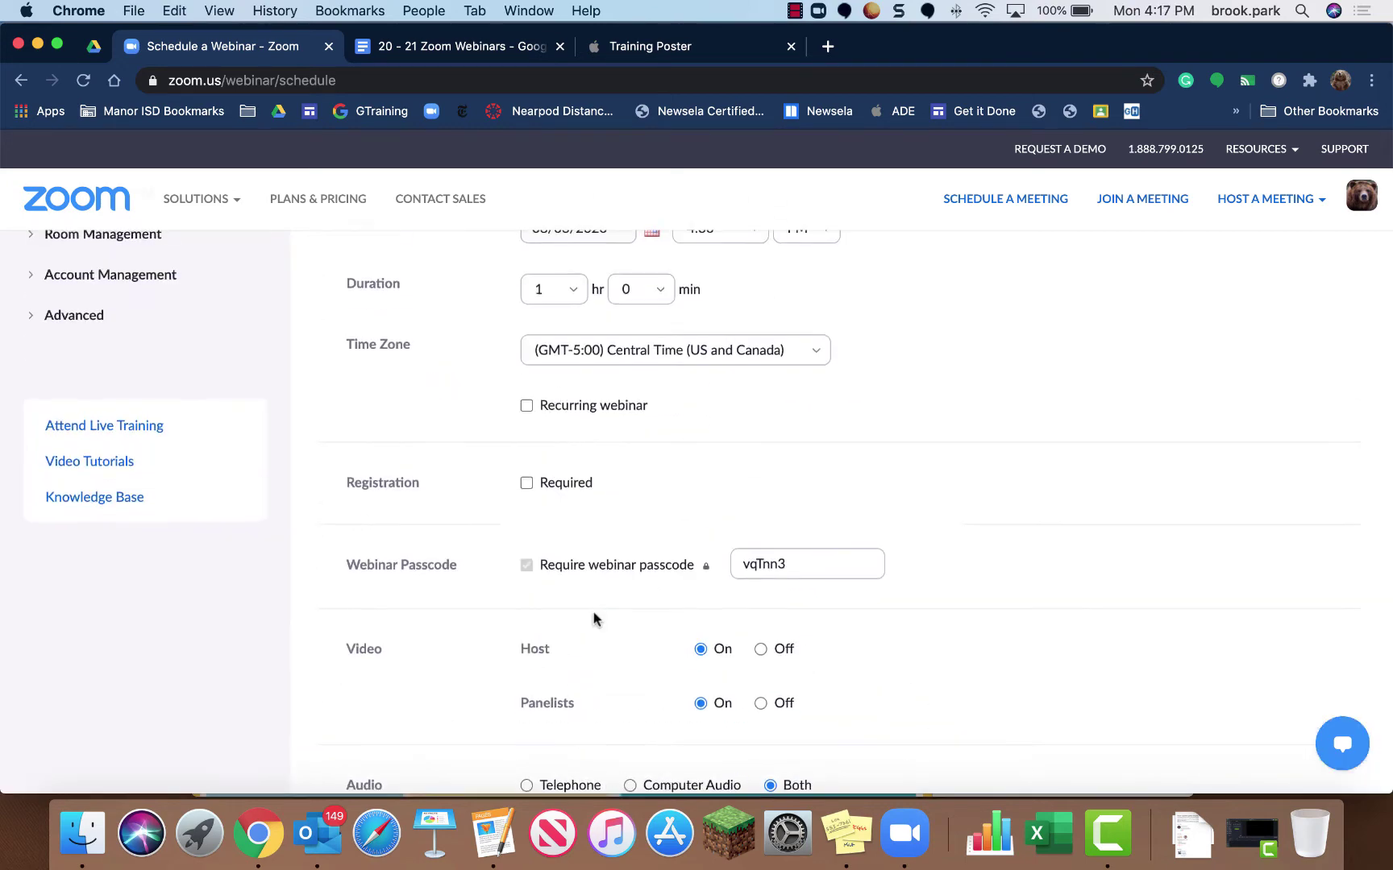
scroll(593, 614, "down", 5)
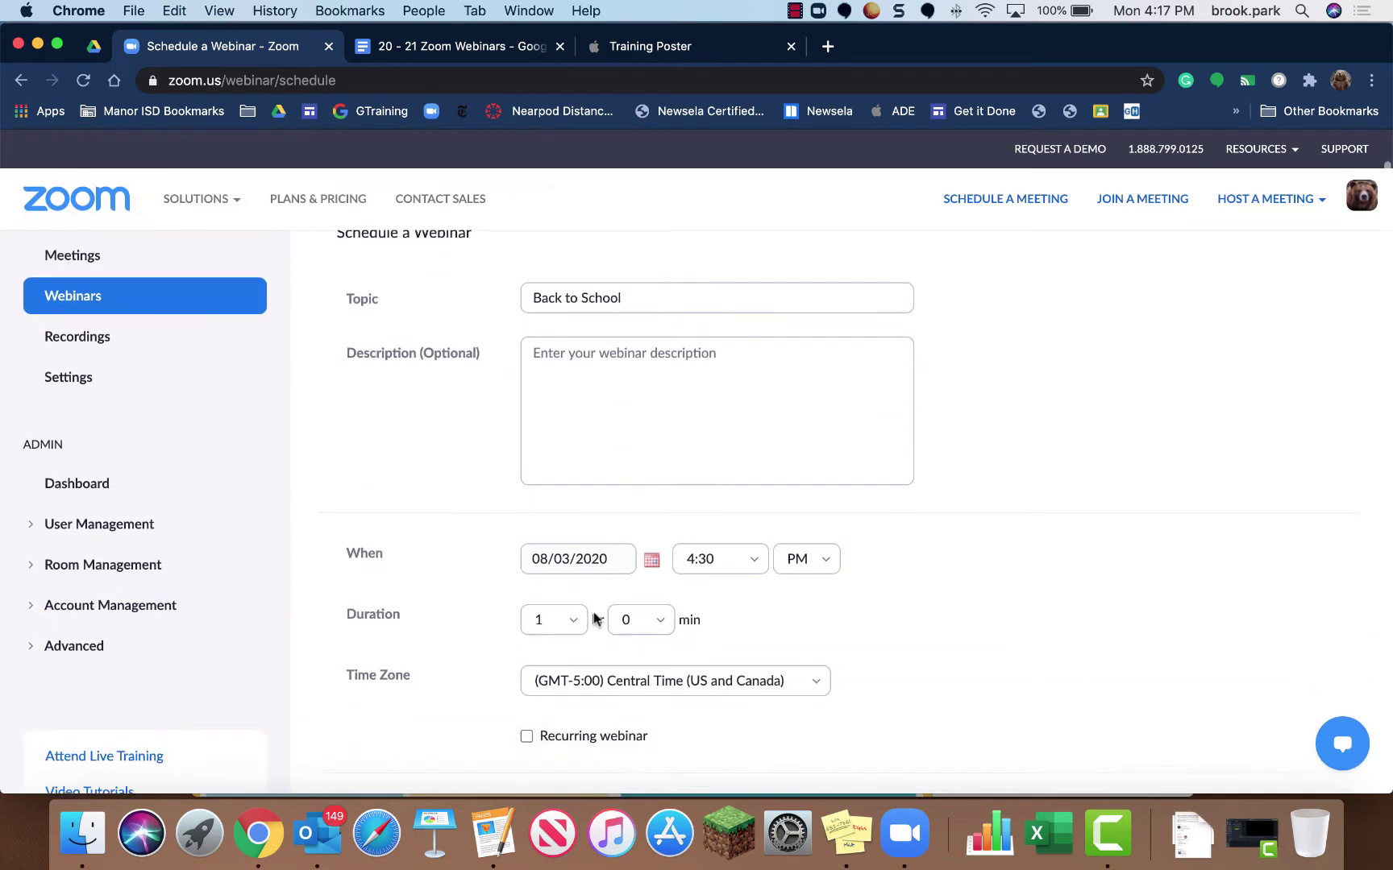
scroll(593, 615, "down", 8)
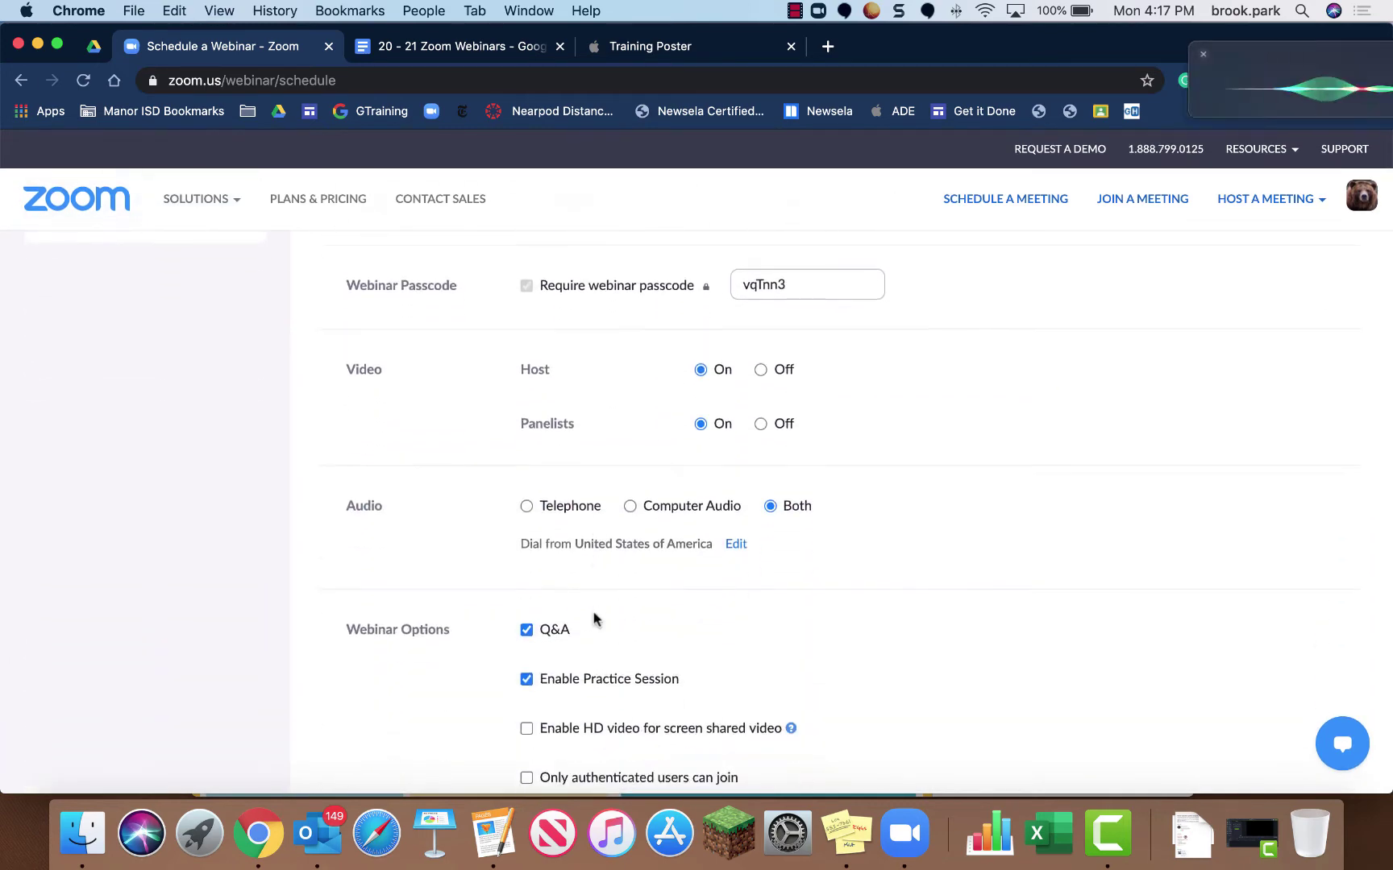
scroll(593, 614, "down", 5)
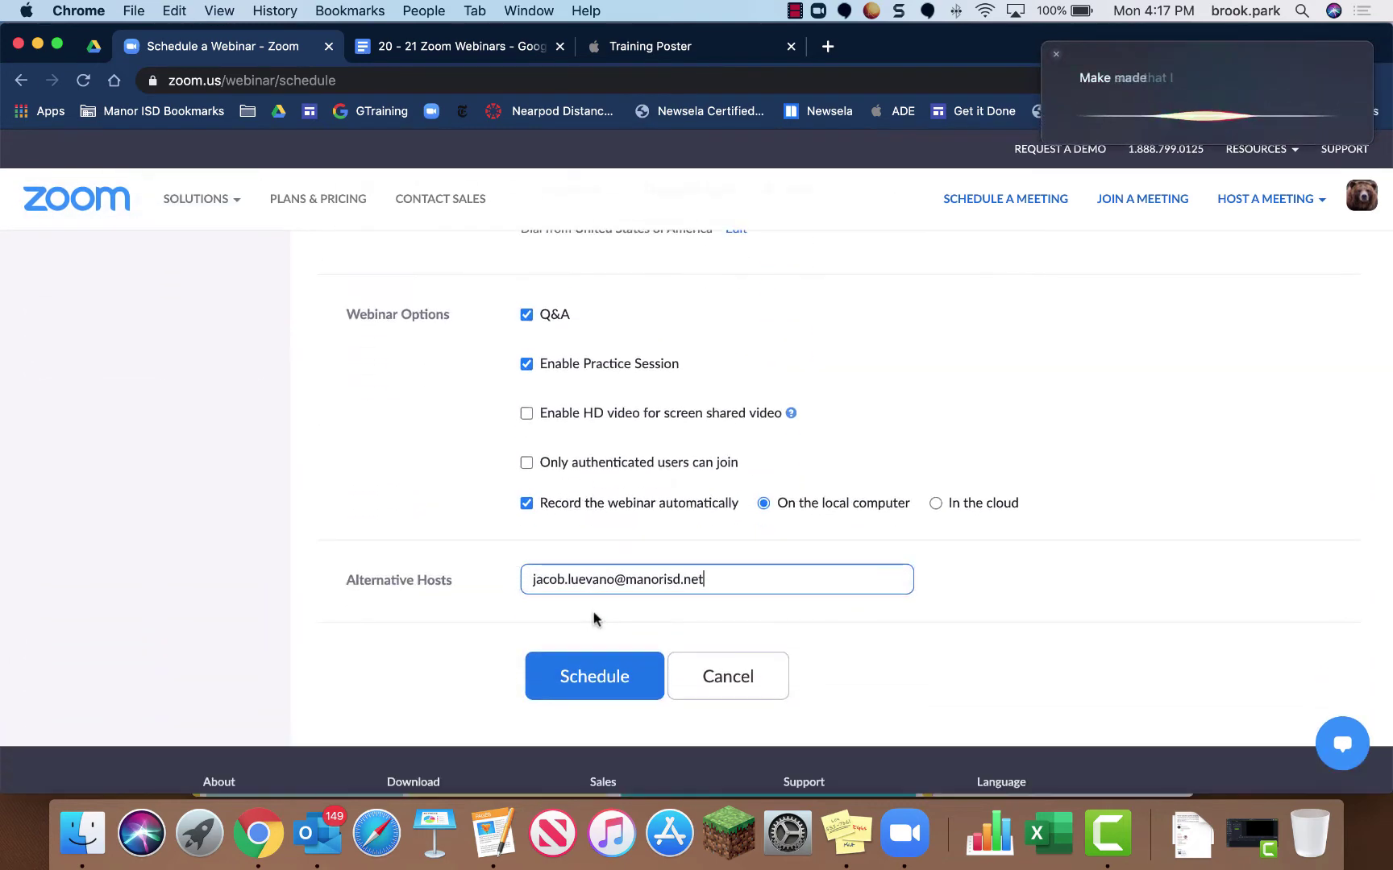
left_click(1056, 53)
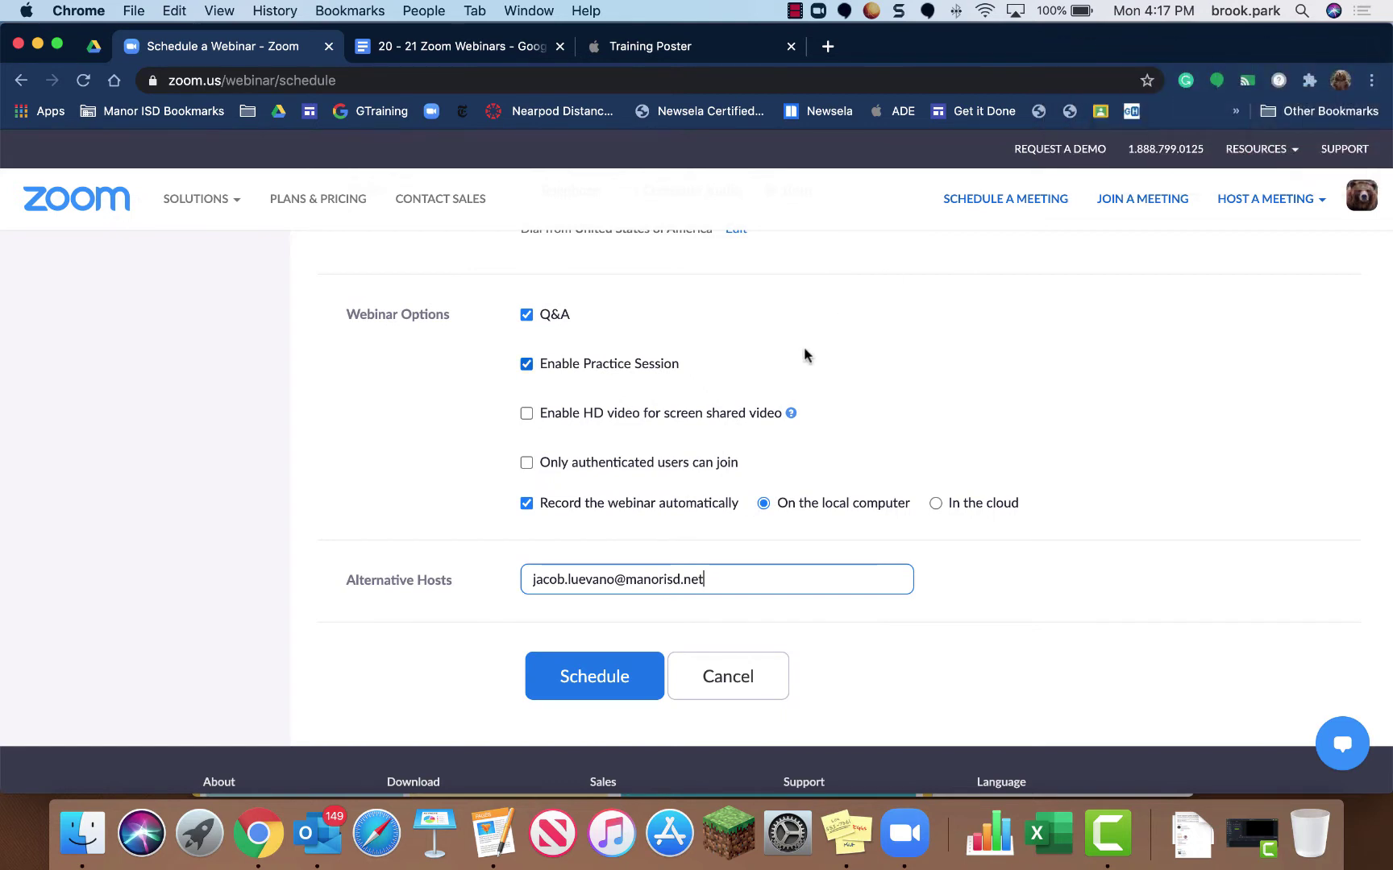
scroll(805, 347, "down", 2)
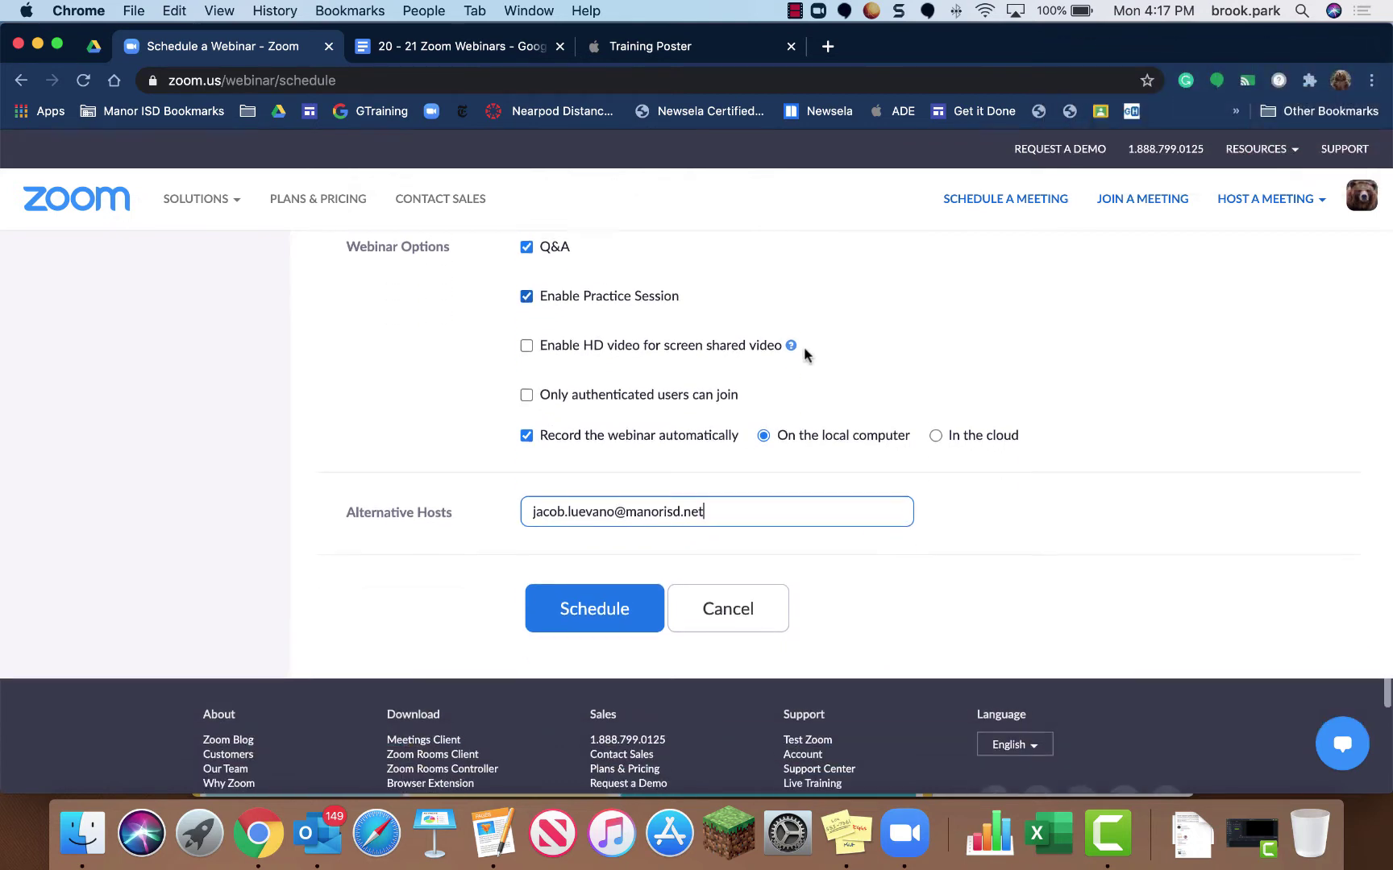
left_click(584, 603)
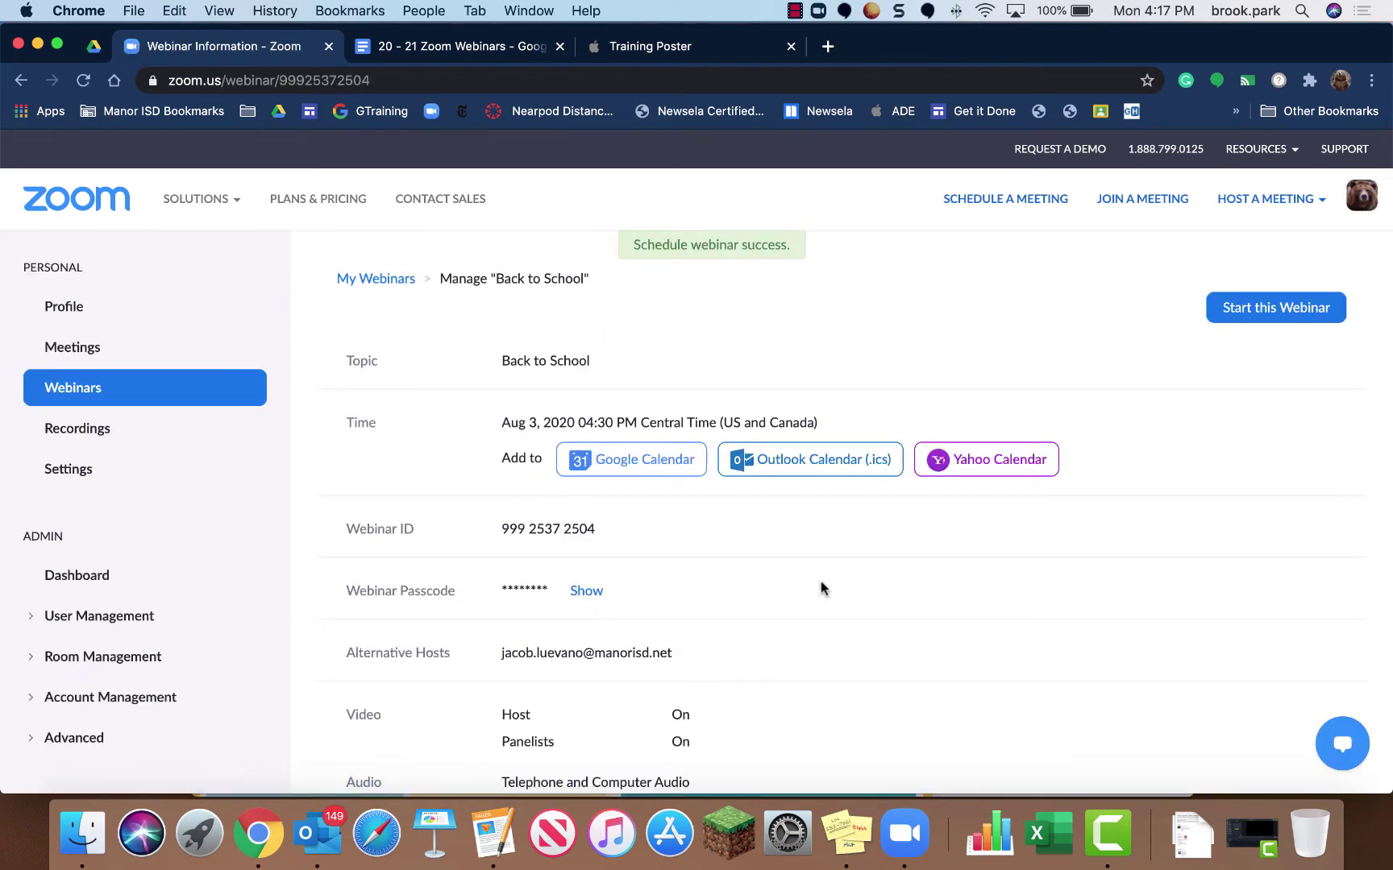
- Copy the attendee invitation of the scheduled "Back to School" webinar to the clipboard
scroll(822, 588, "down", 5)
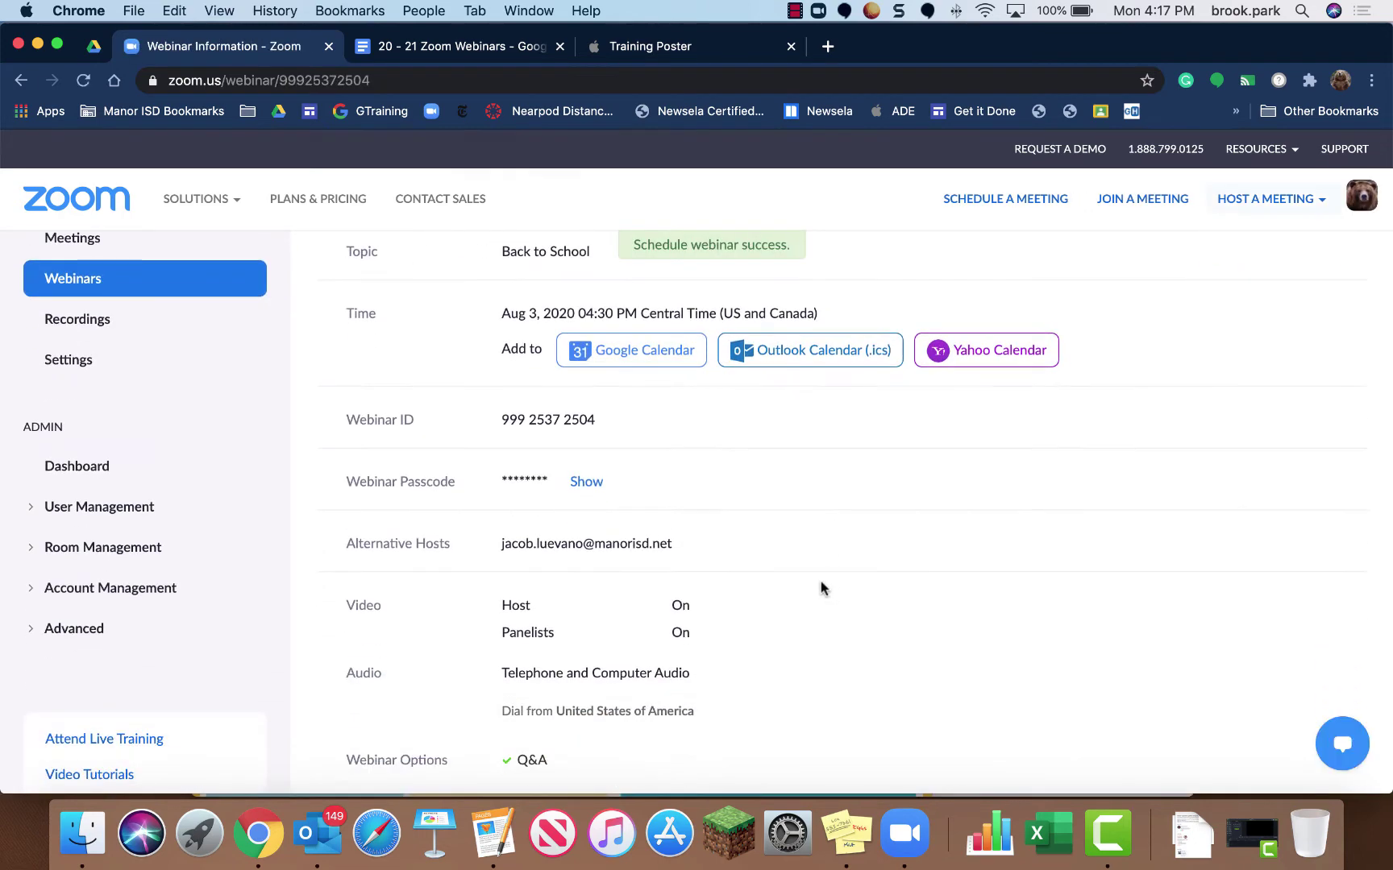
scroll(820, 587, "down", 2)
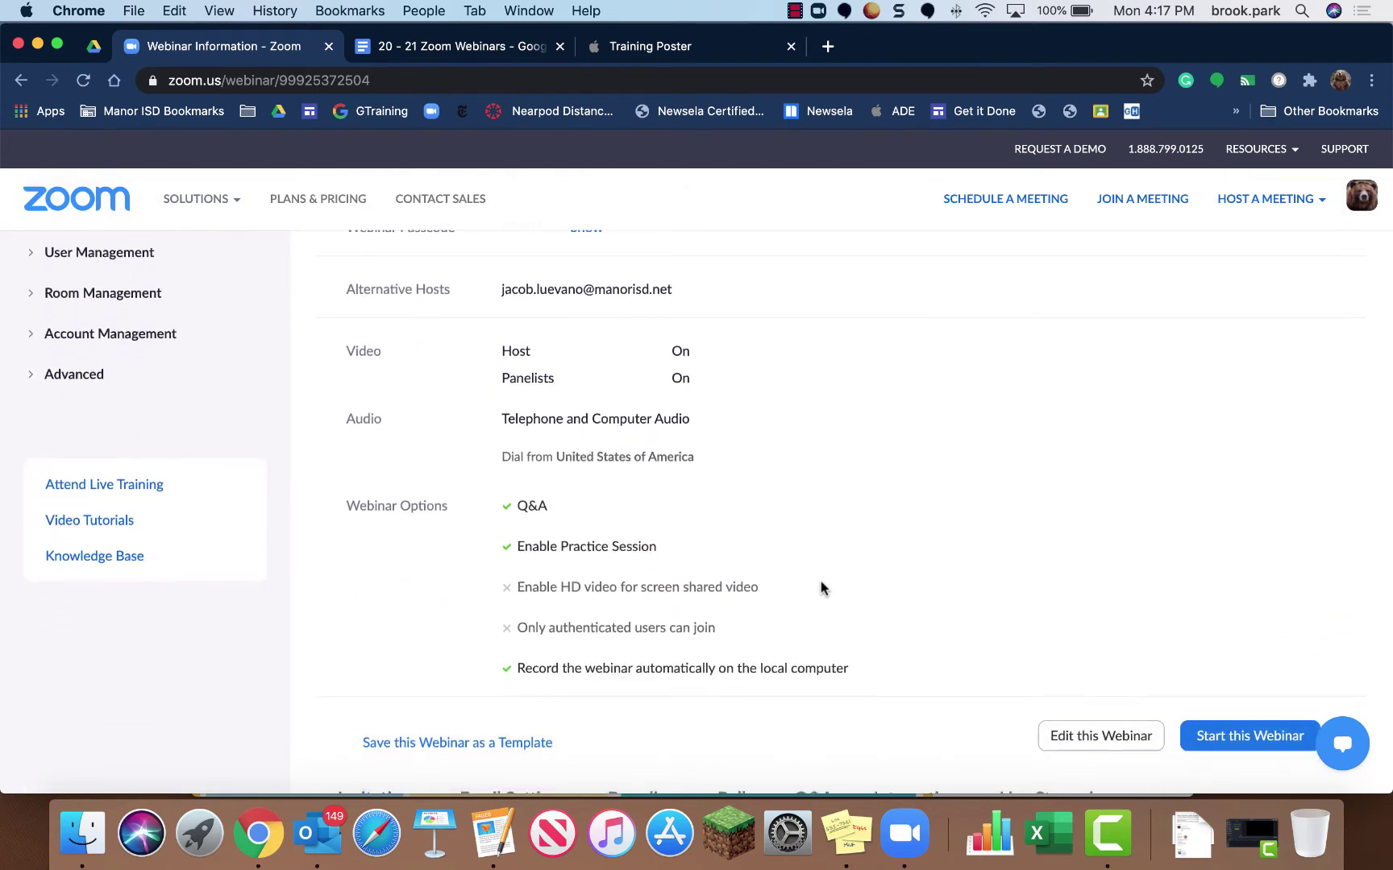
scroll(820, 587, "down", 2)
scroll(821, 582, "down", 5)
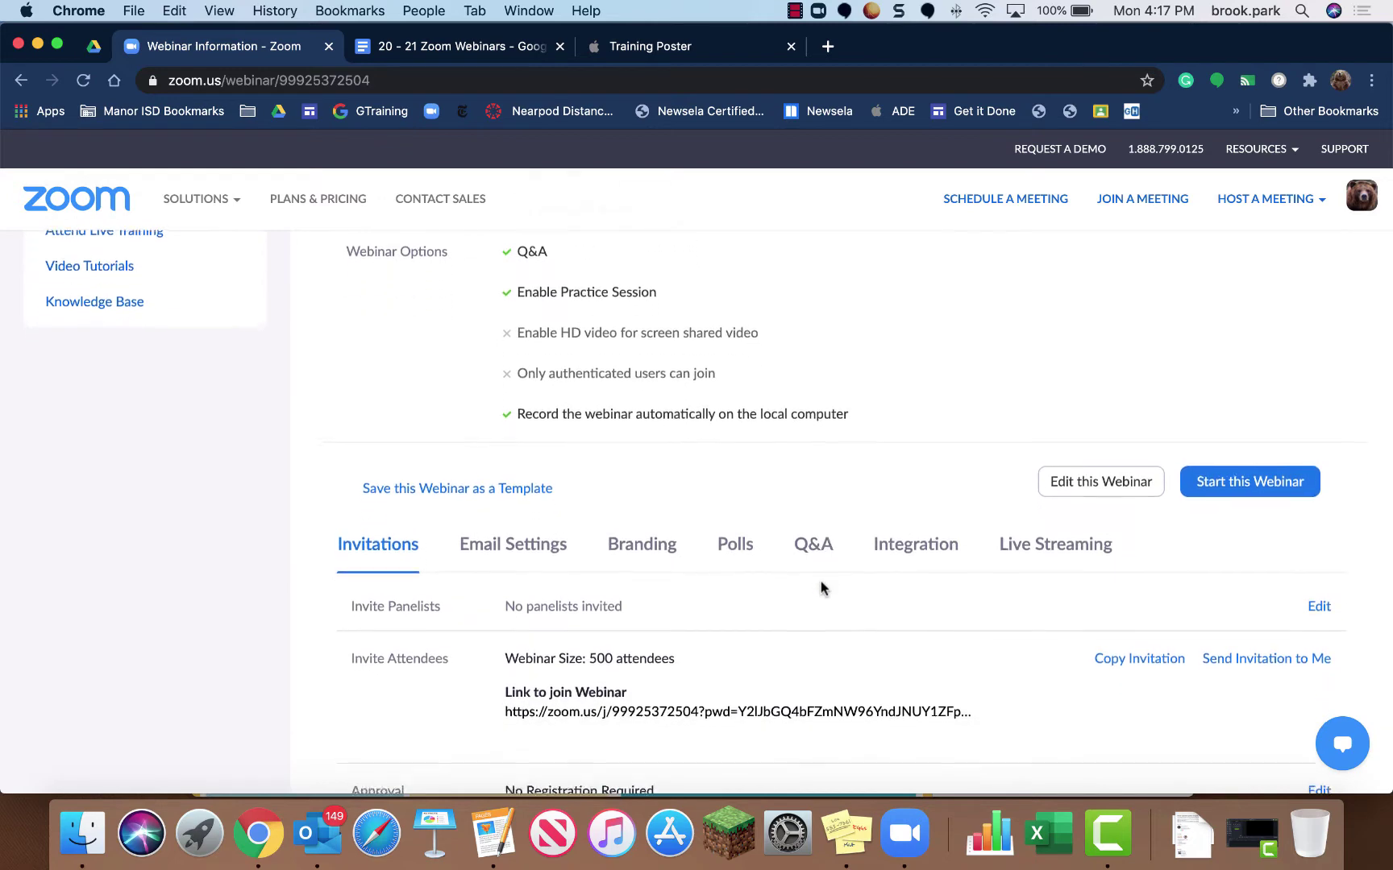
scroll(820, 587, "down", 2)
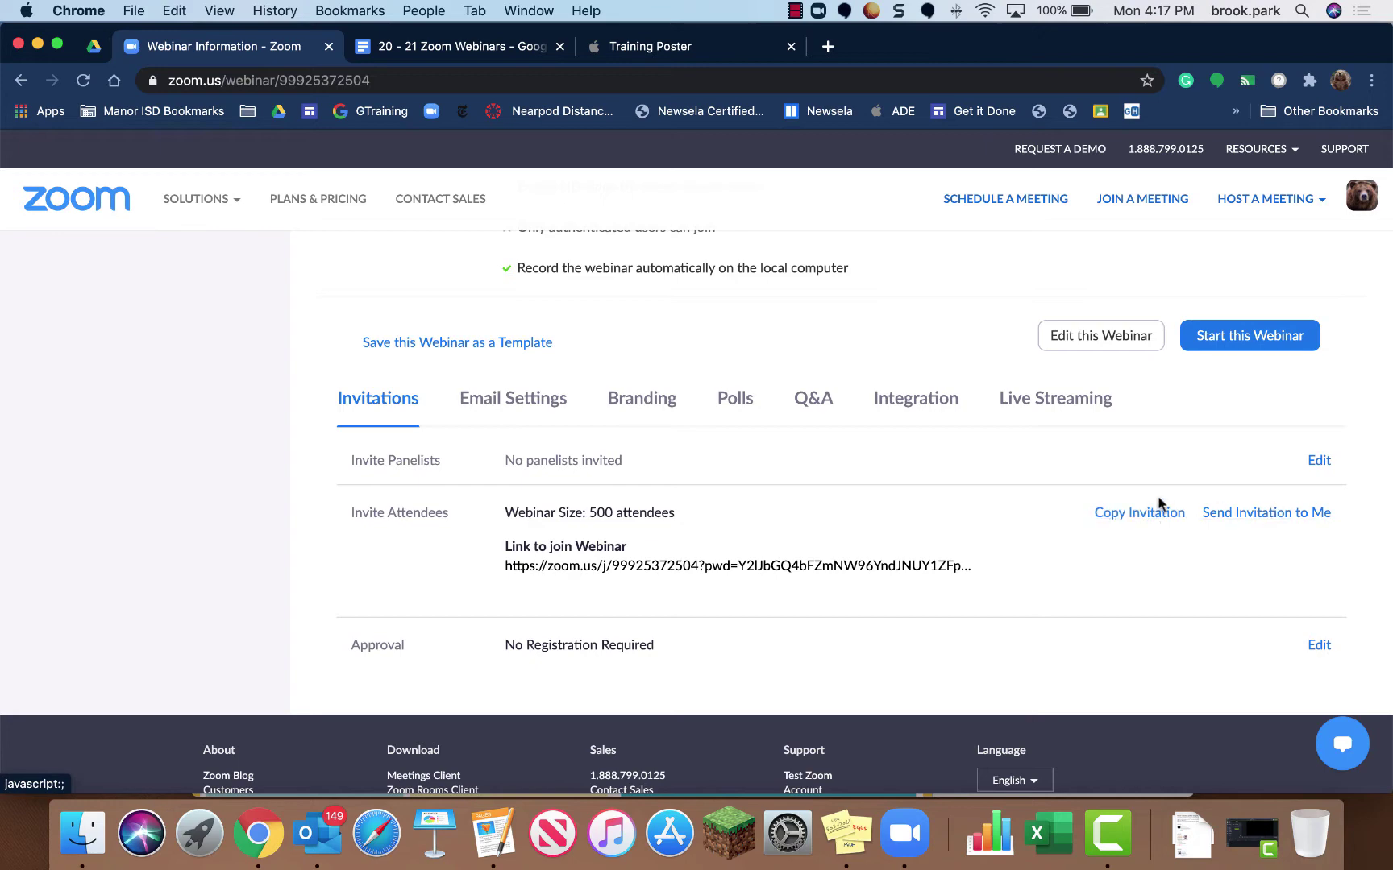
left_click(1139, 514)
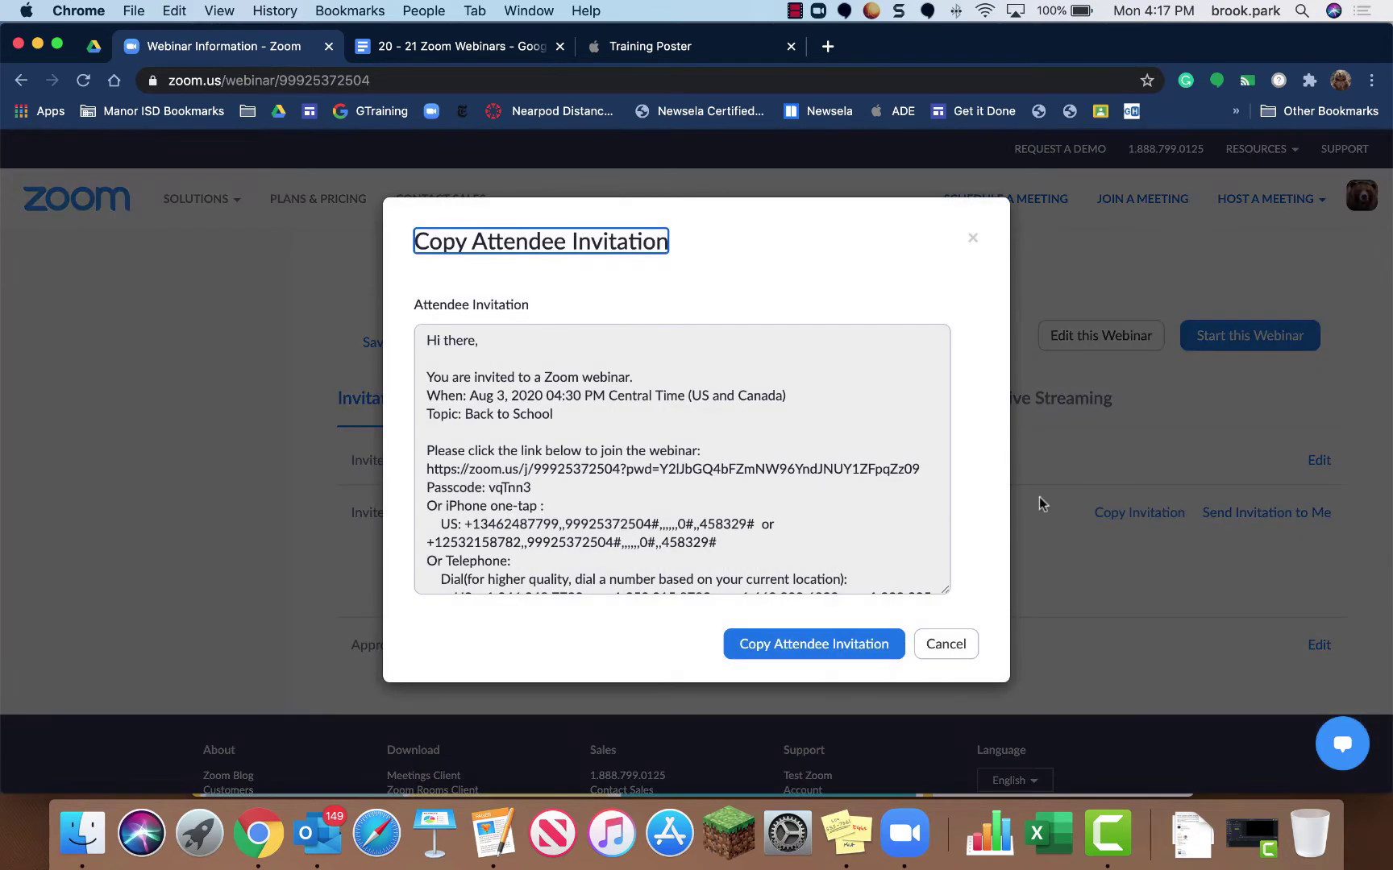
left_click(817, 647)
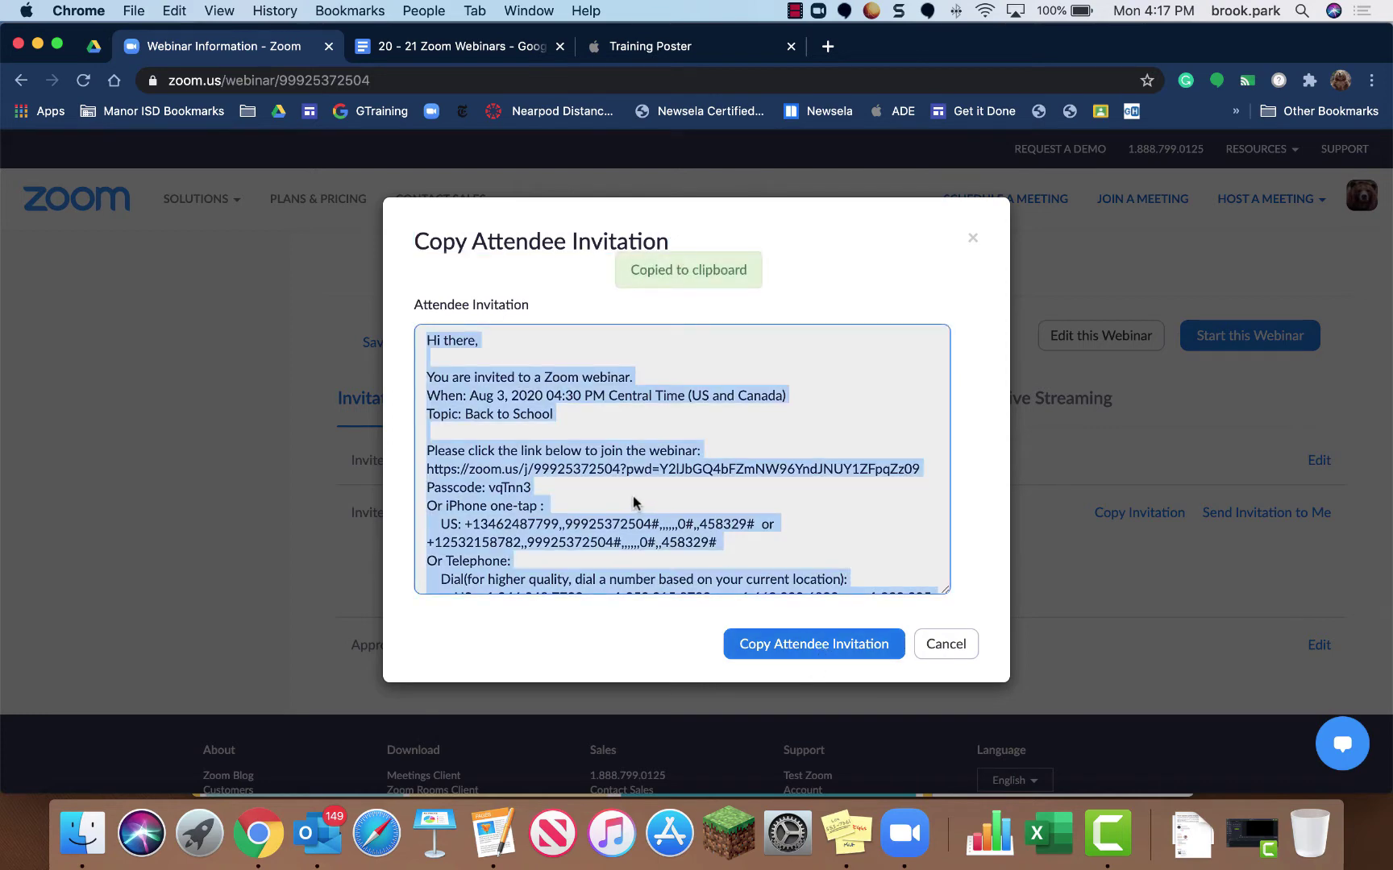
- Read through the attendee invitation's join link, dial-in and room system details, and close the invitation
scroll(701, 528, "down", 4)
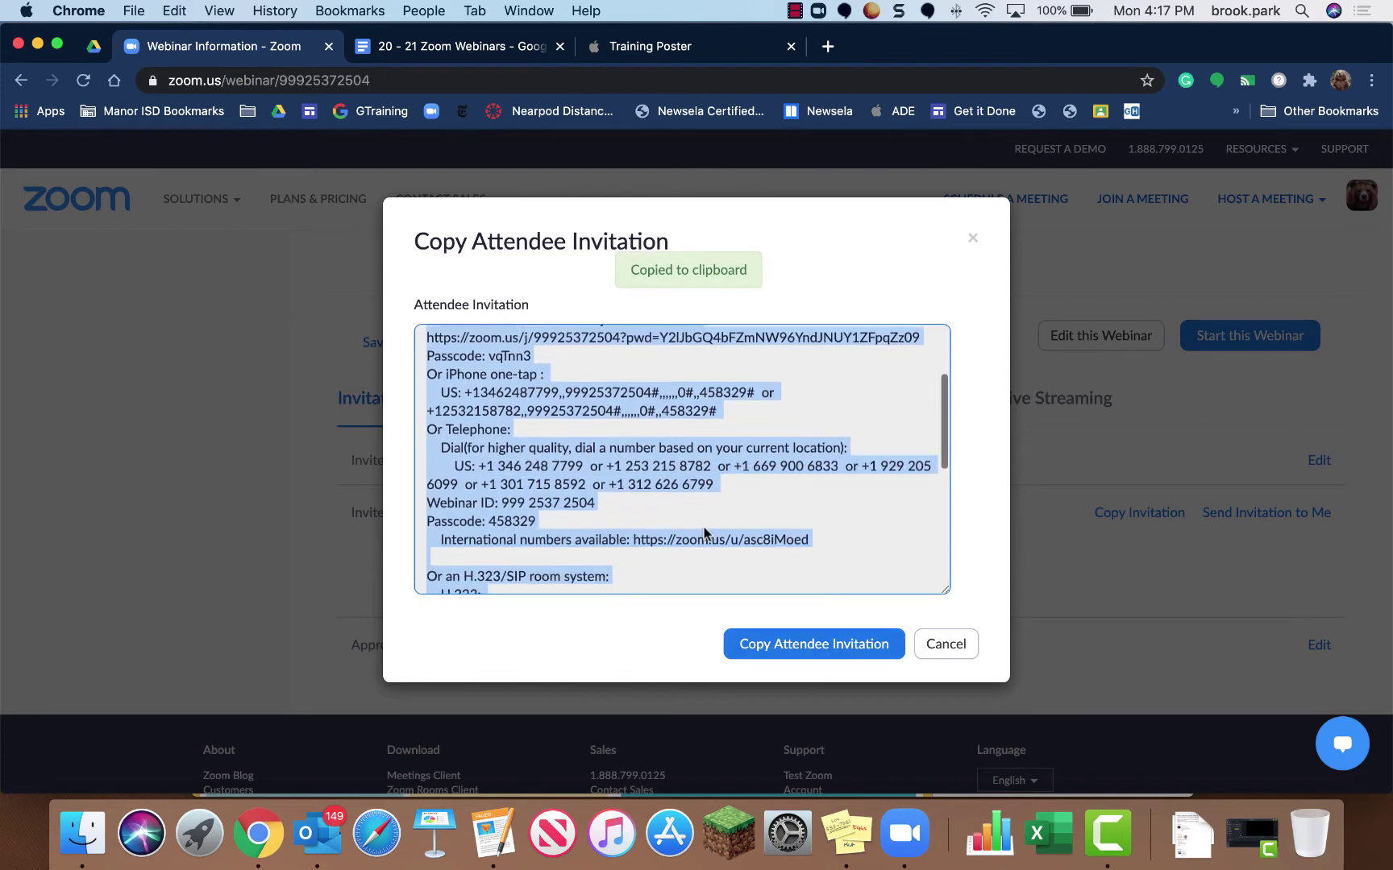
scroll(704, 533, "down", 5)
scroll(703, 532, "up", 8)
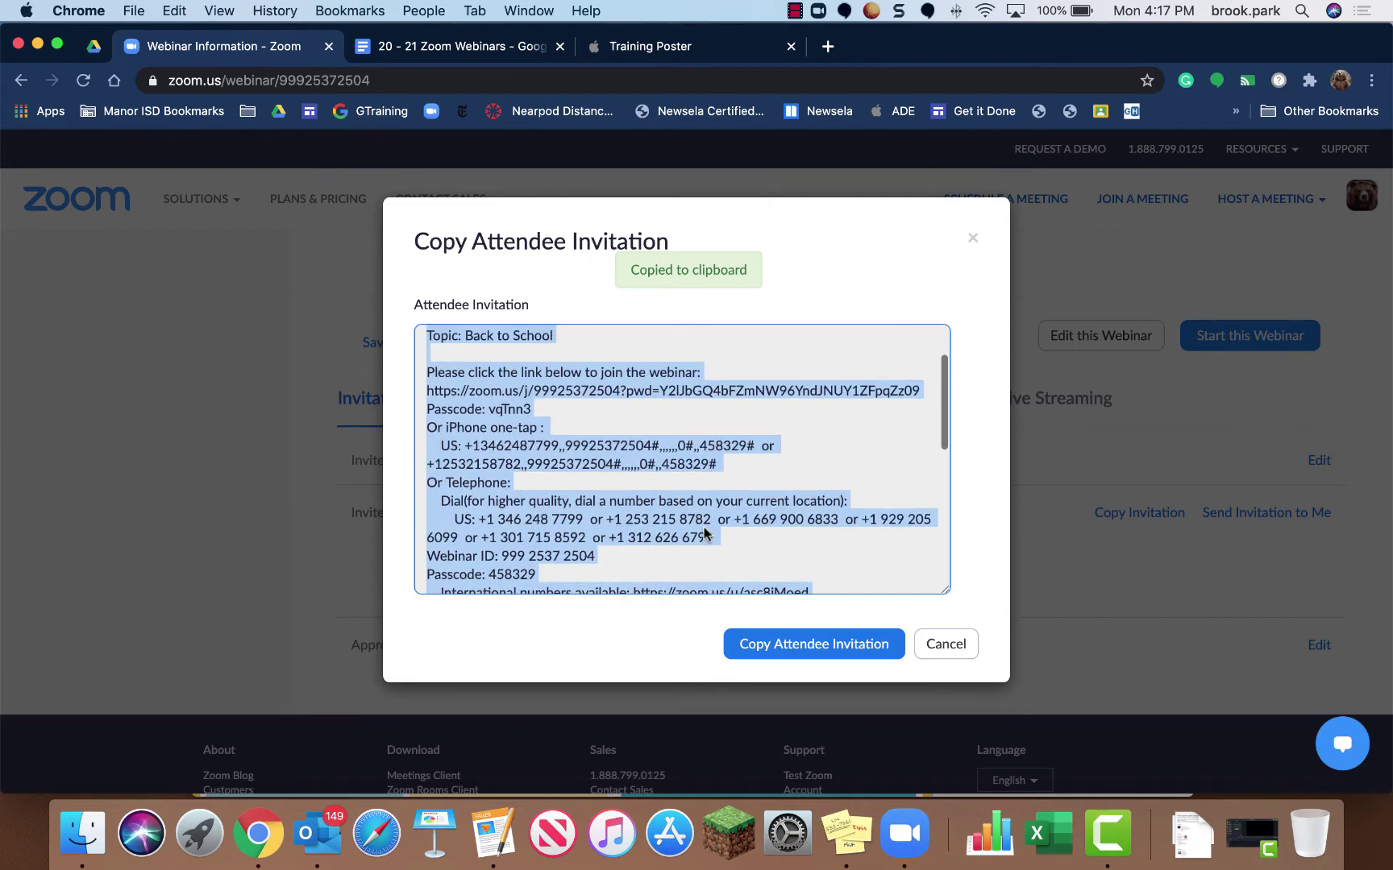
scroll(703, 533, "down", 5)
scroll(690, 547, "down", 4)
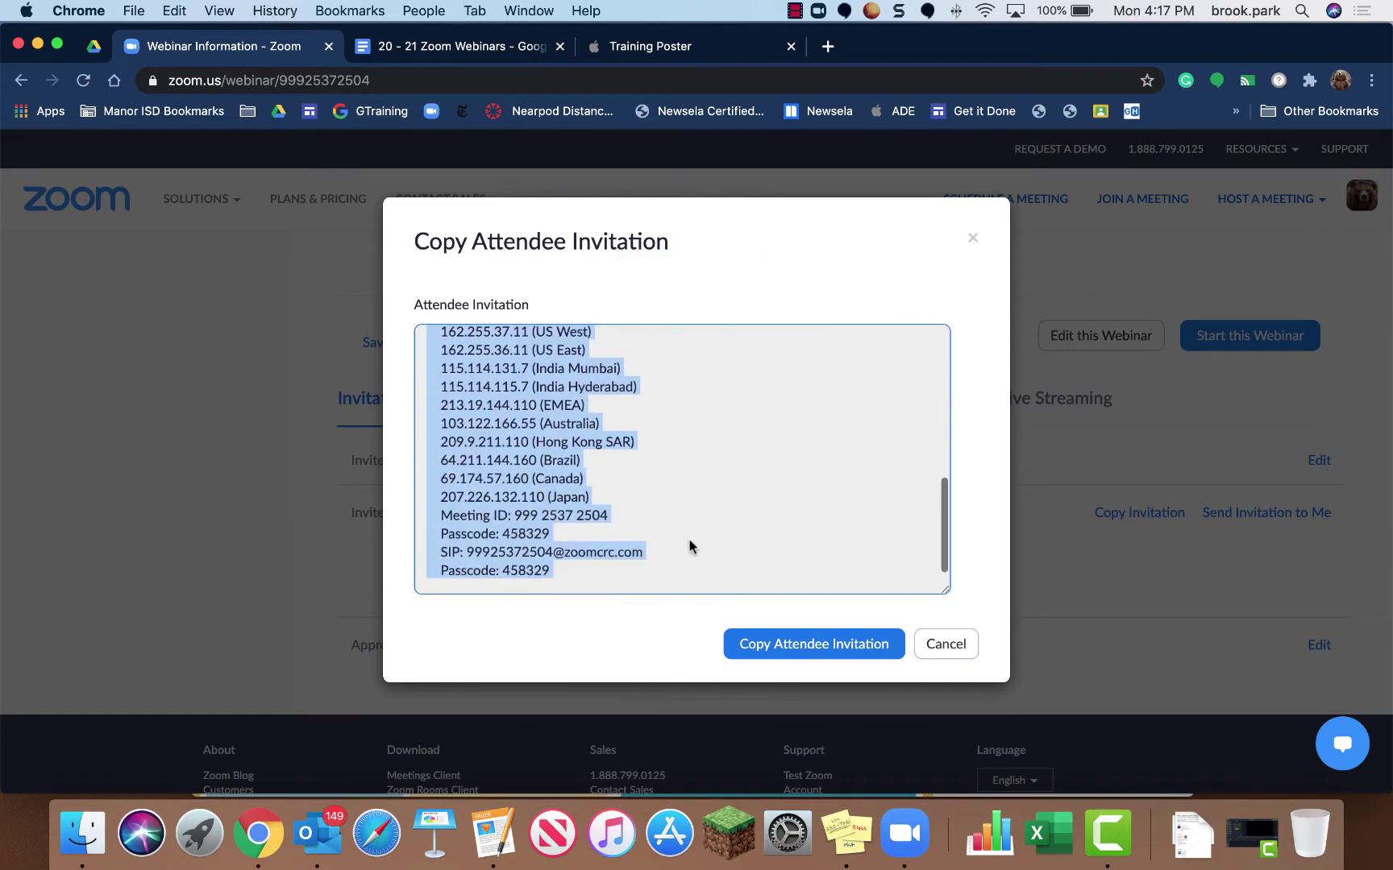
scroll(690, 547, "up", 6)
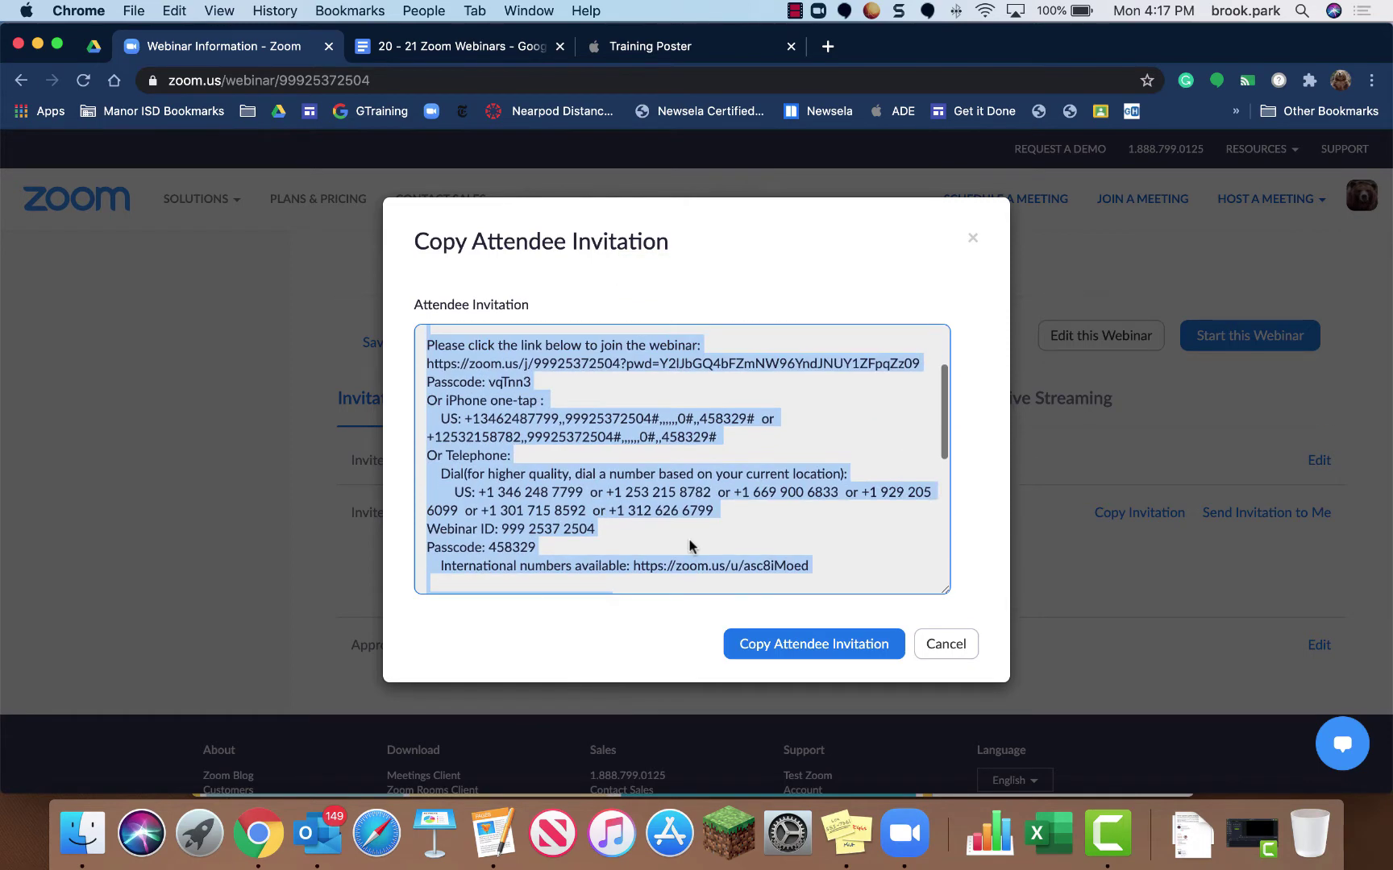
left_click(972, 237)
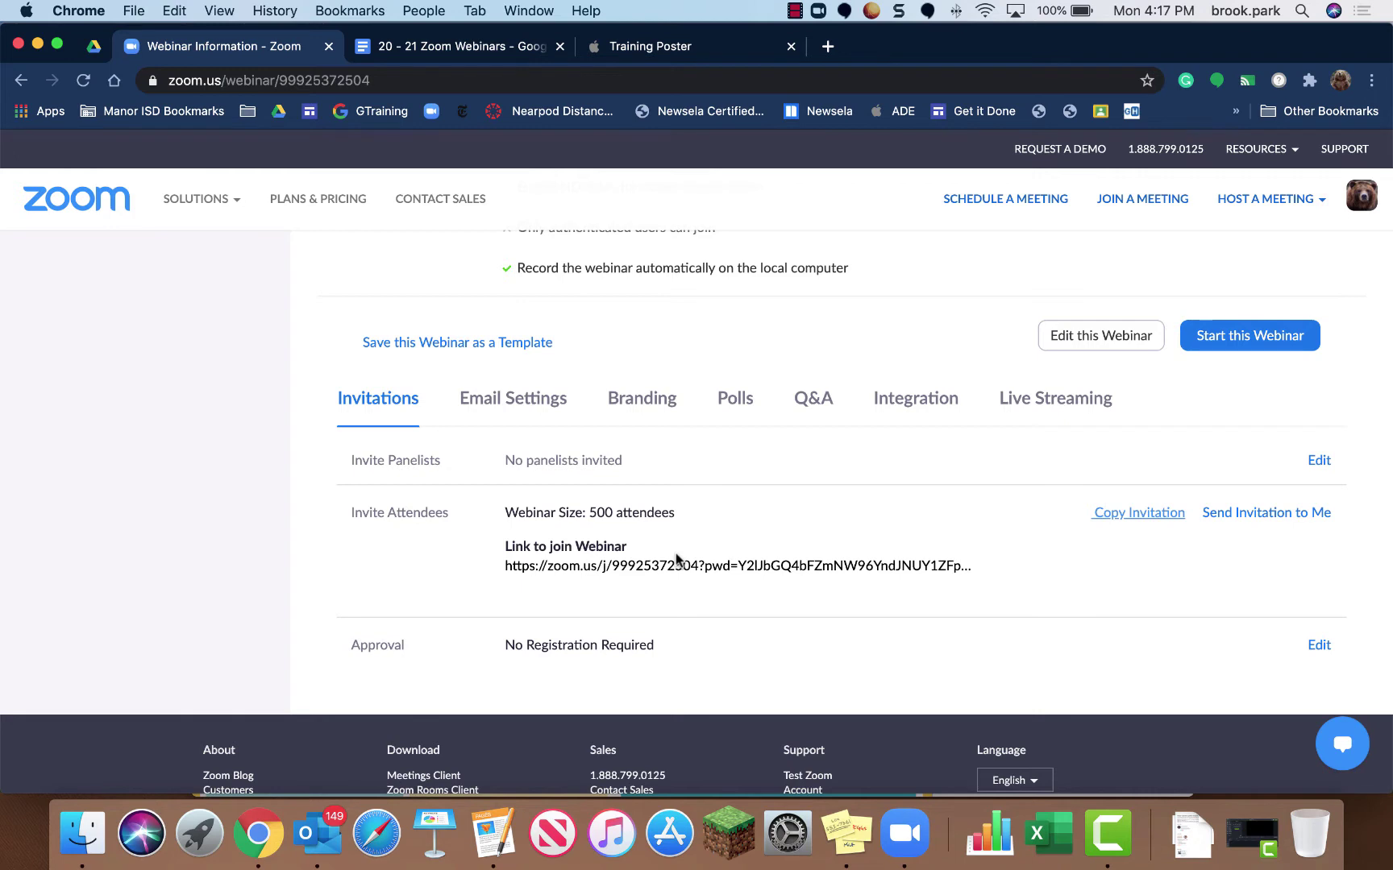
- Keep the invitation email to panelists enabled in the webinar's email settings and save it
scroll(676, 559, "down", 1)
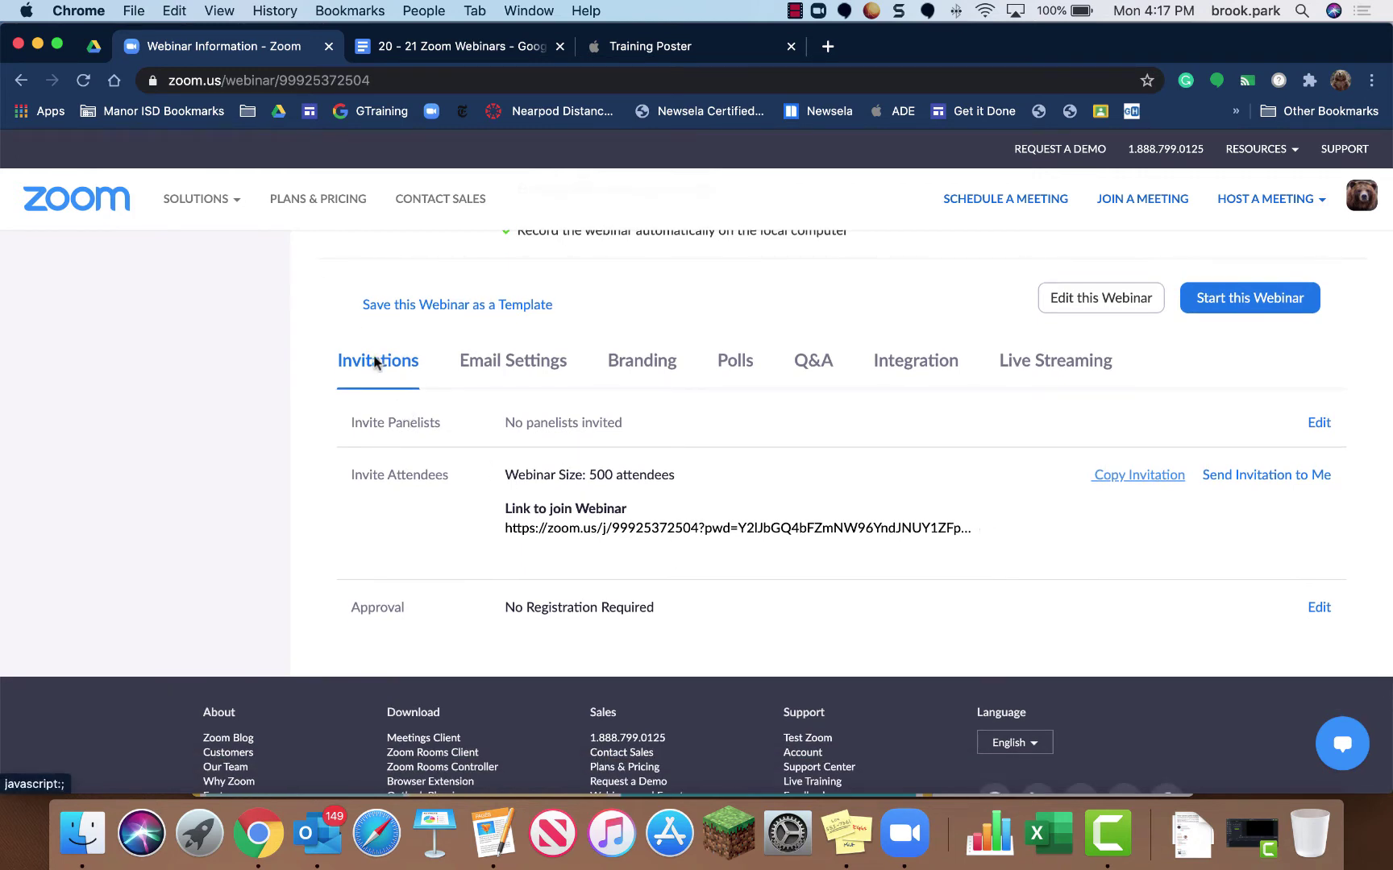
left_click(506, 363)
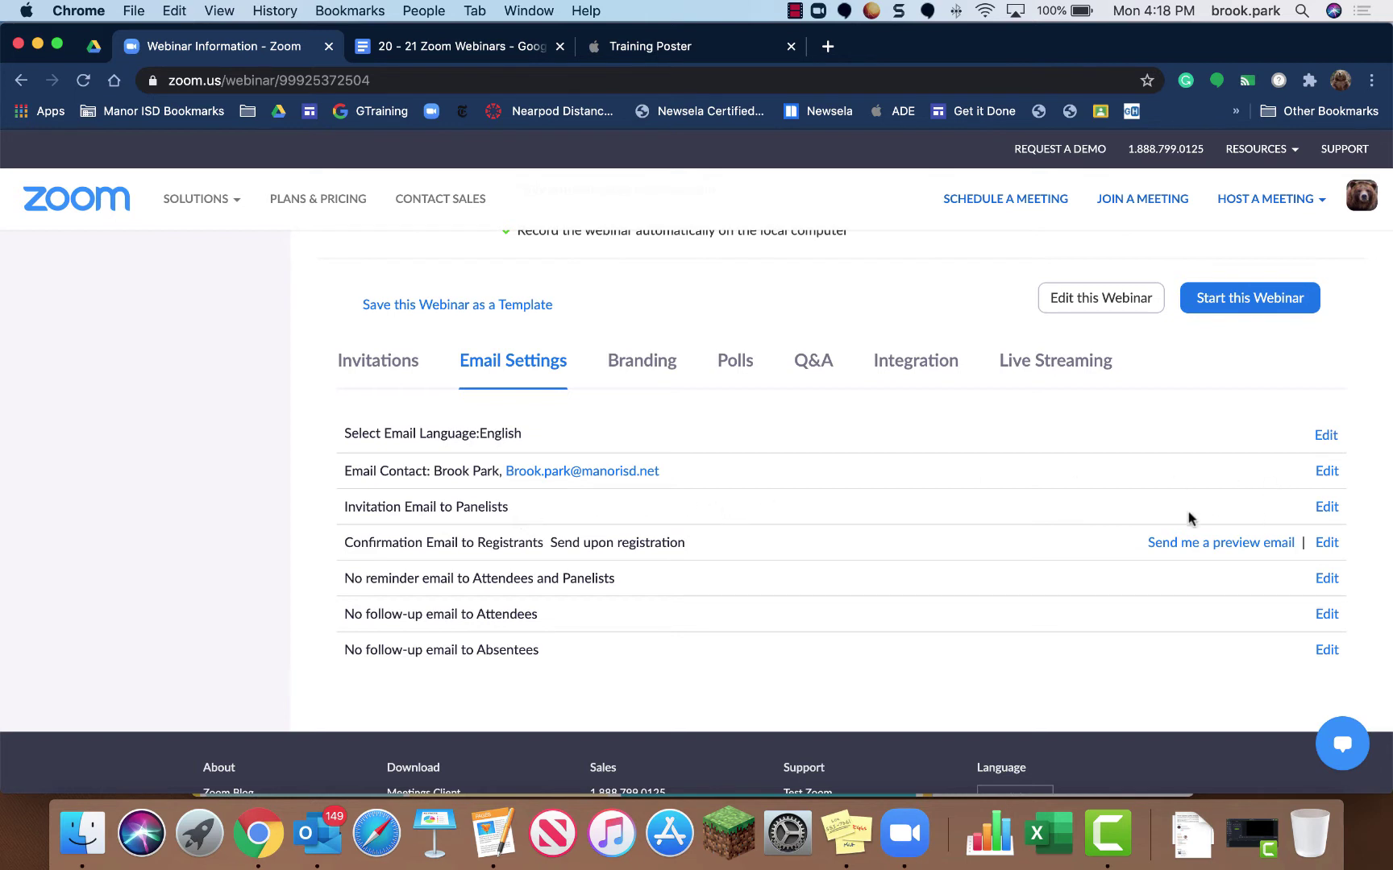
left_click(1327, 508)
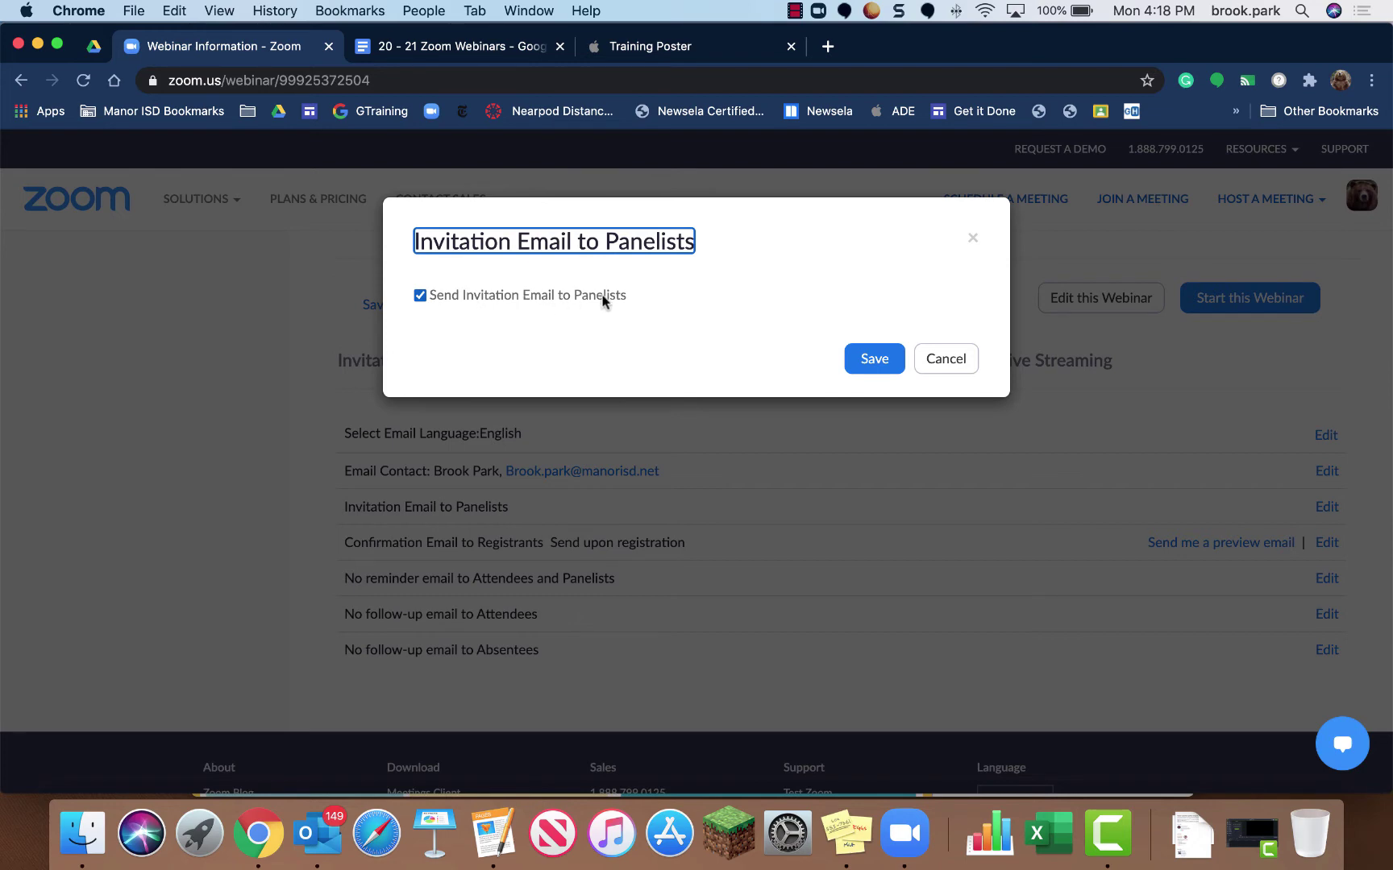
left_click(885, 366)
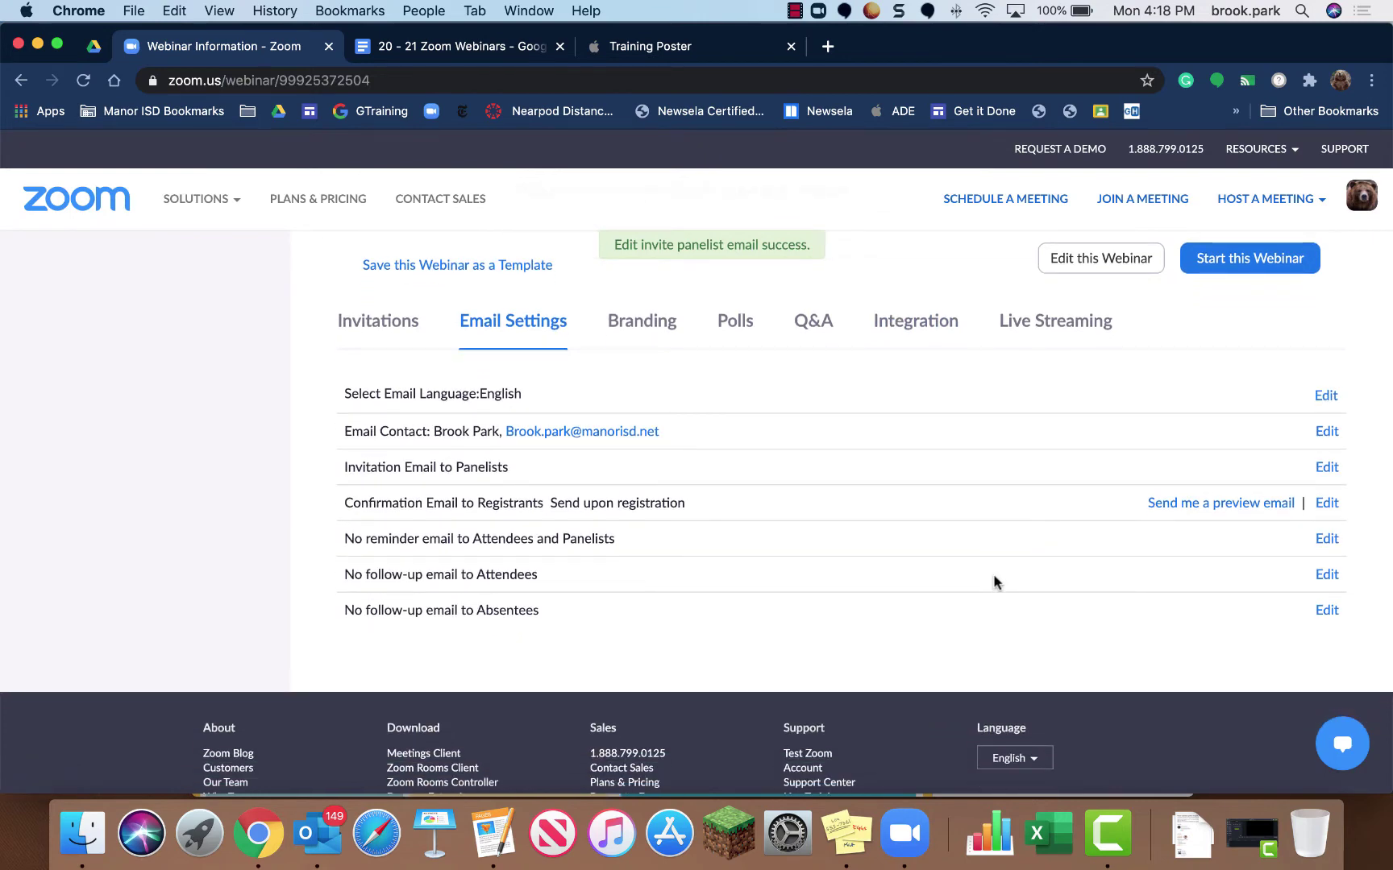
right_click(912, 537)
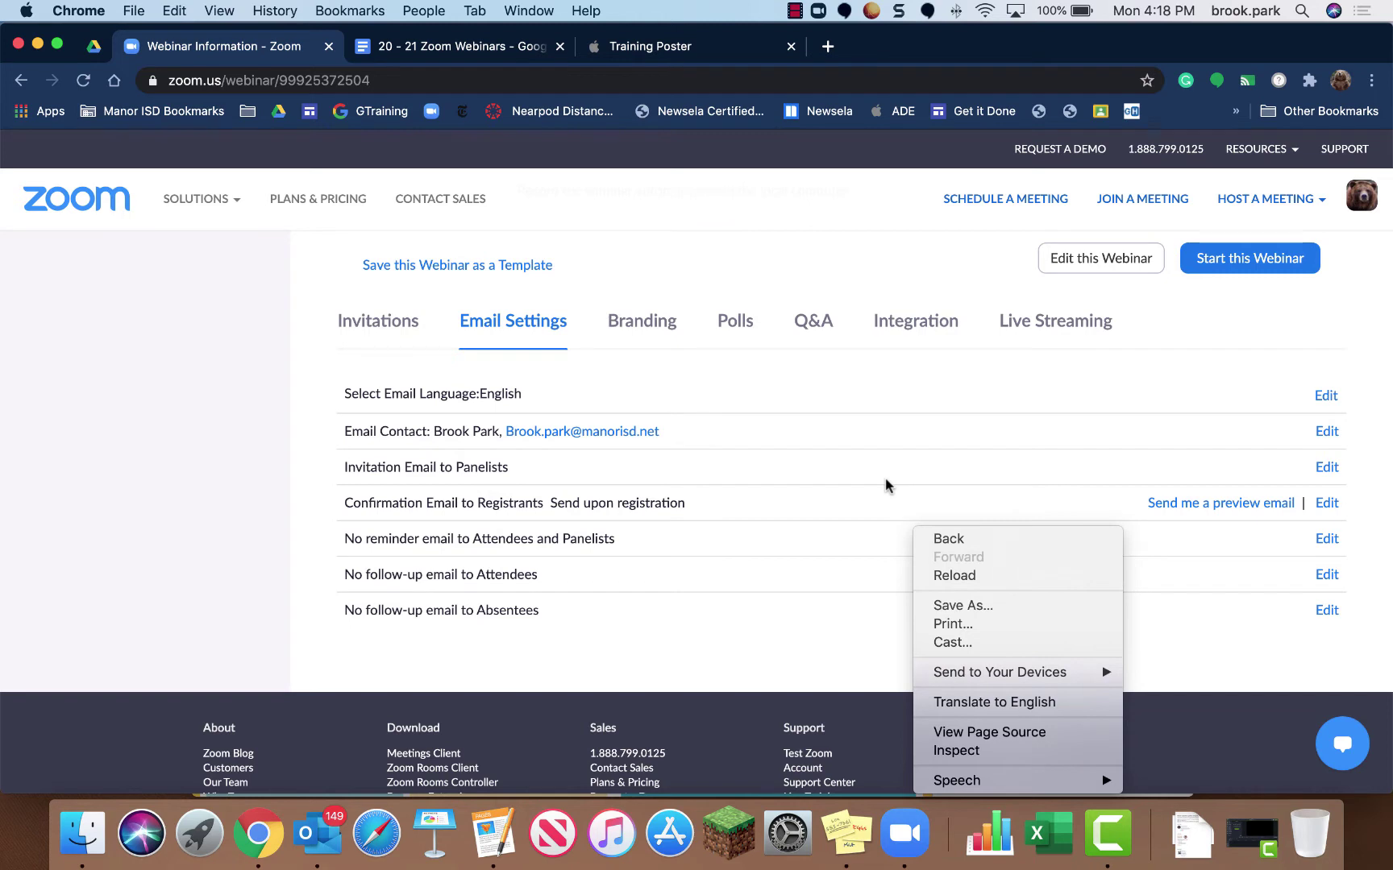
left_click(859, 533)
scroll(860, 533, "down", 1)
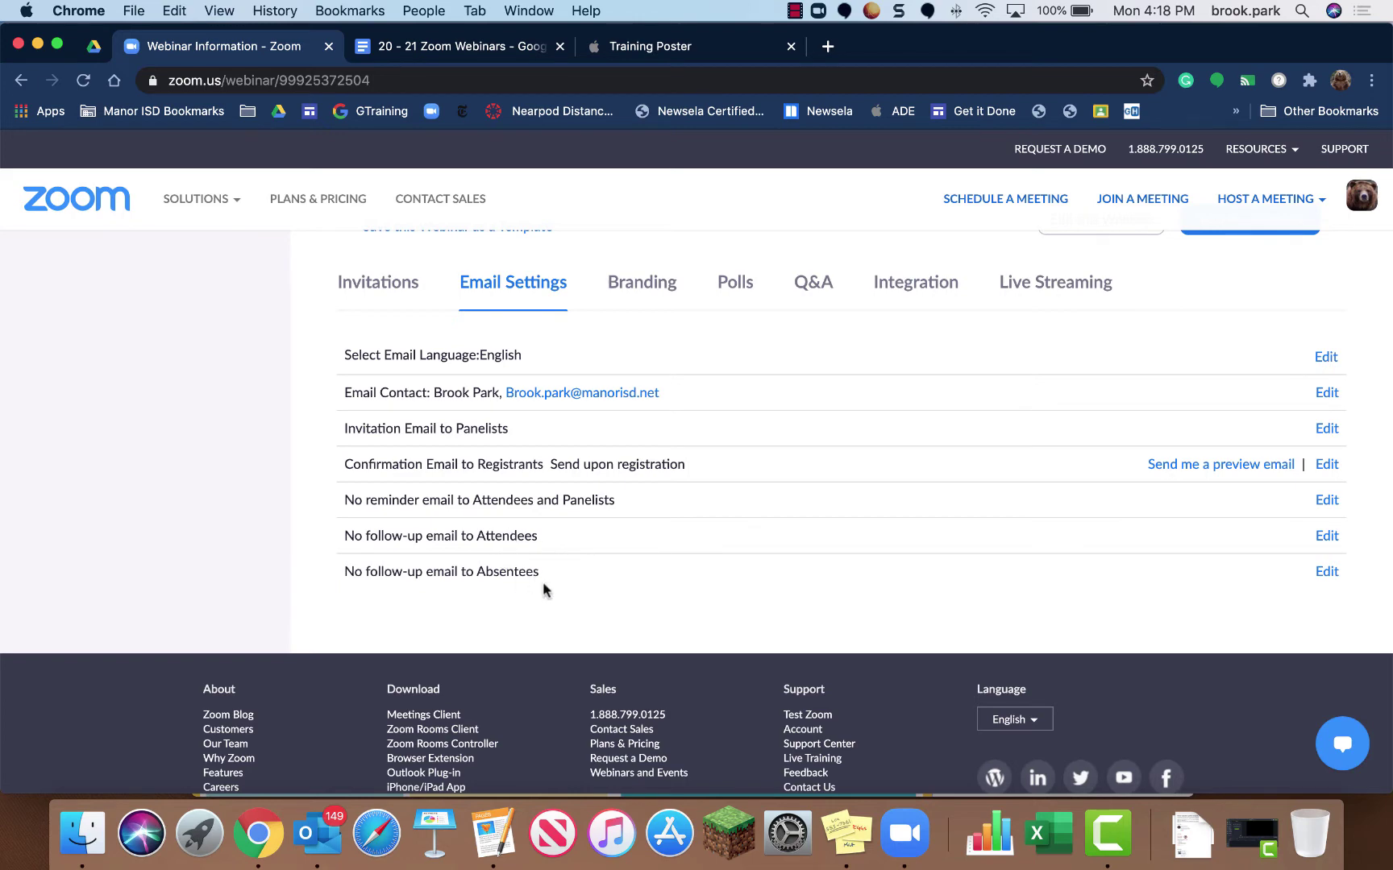
- Review the webinar's branding options for title, banner, logo, post attendee URL and post webinar survey
scroll(548, 577, "up", 3)
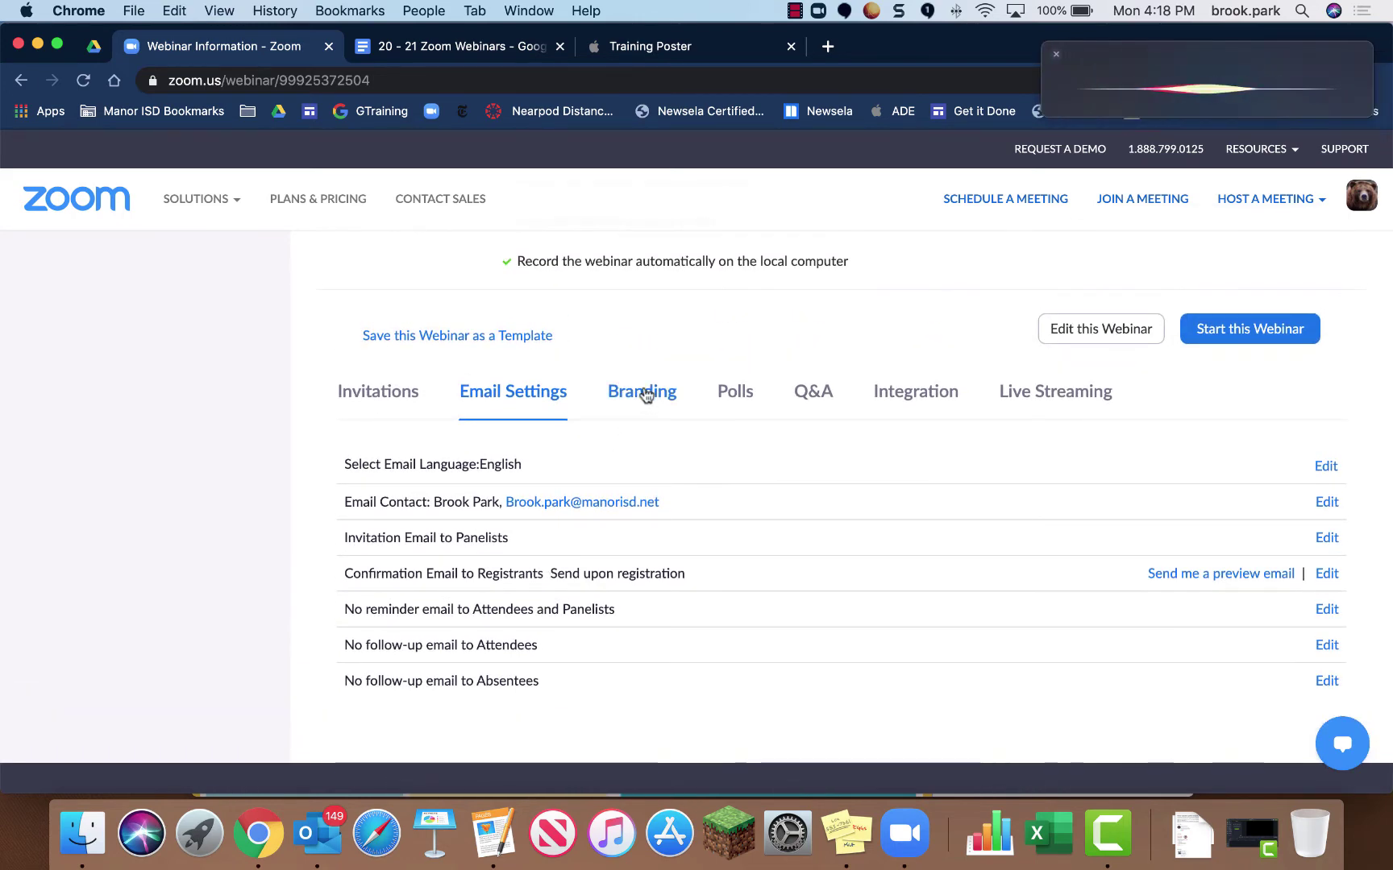
left_click(641, 392)
scroll(764, 456, "down", 3)
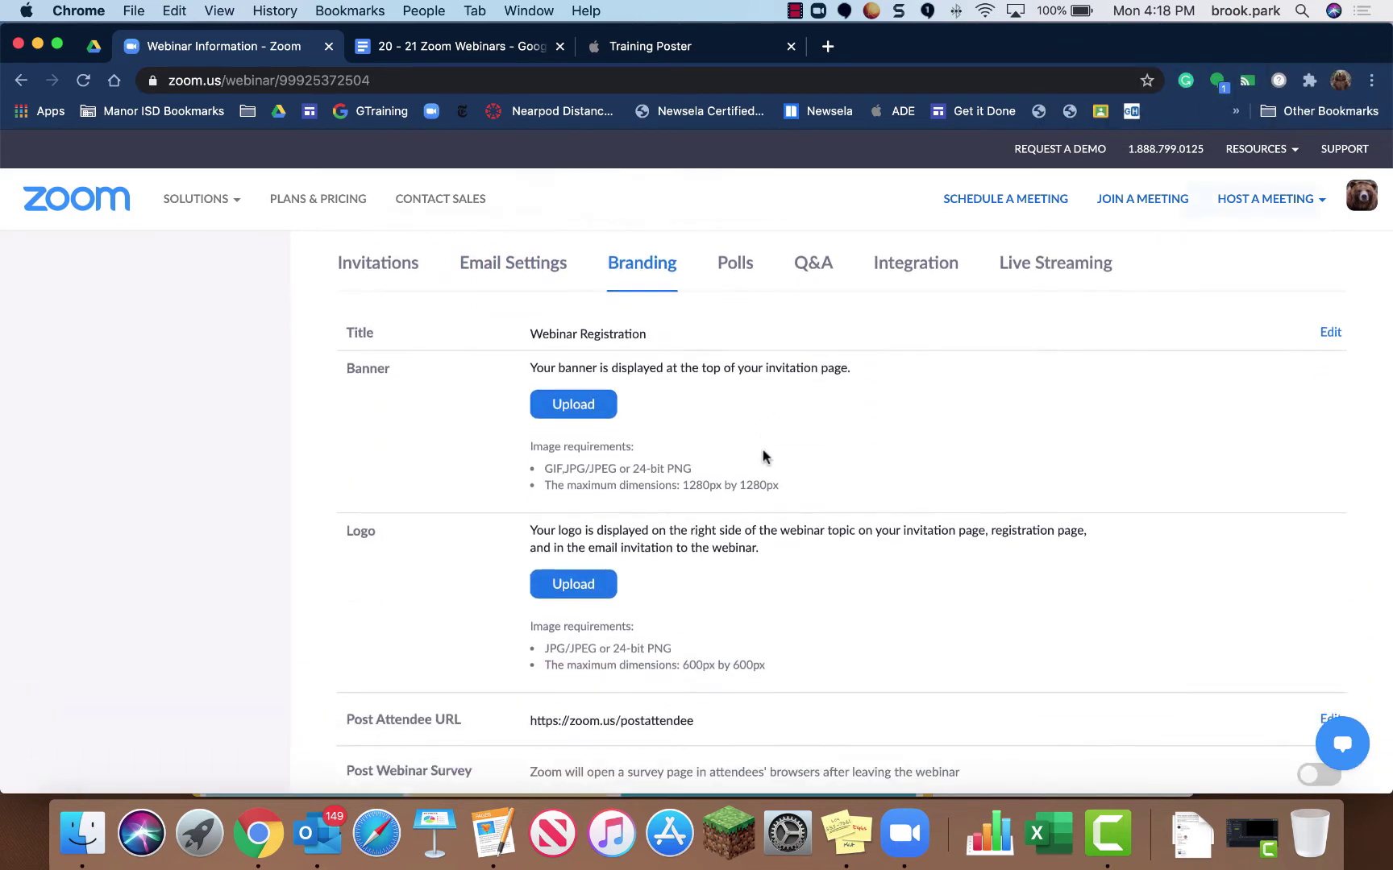
scroll(935, 491, "down", 2)
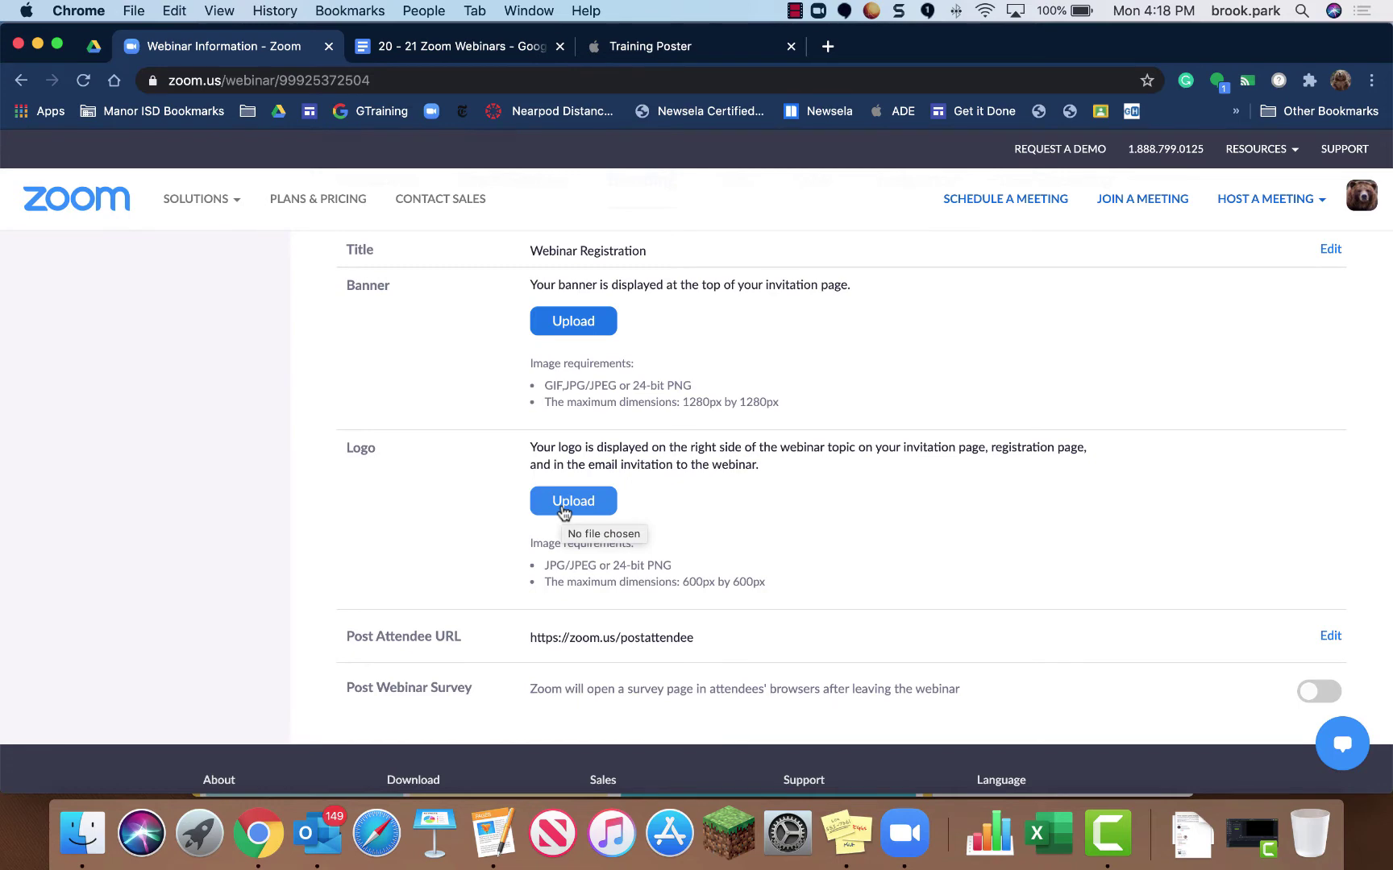
- Examine the question and answer fields of a new webinar poll and close the form without saving
scroll(765, 451, "up", 5)
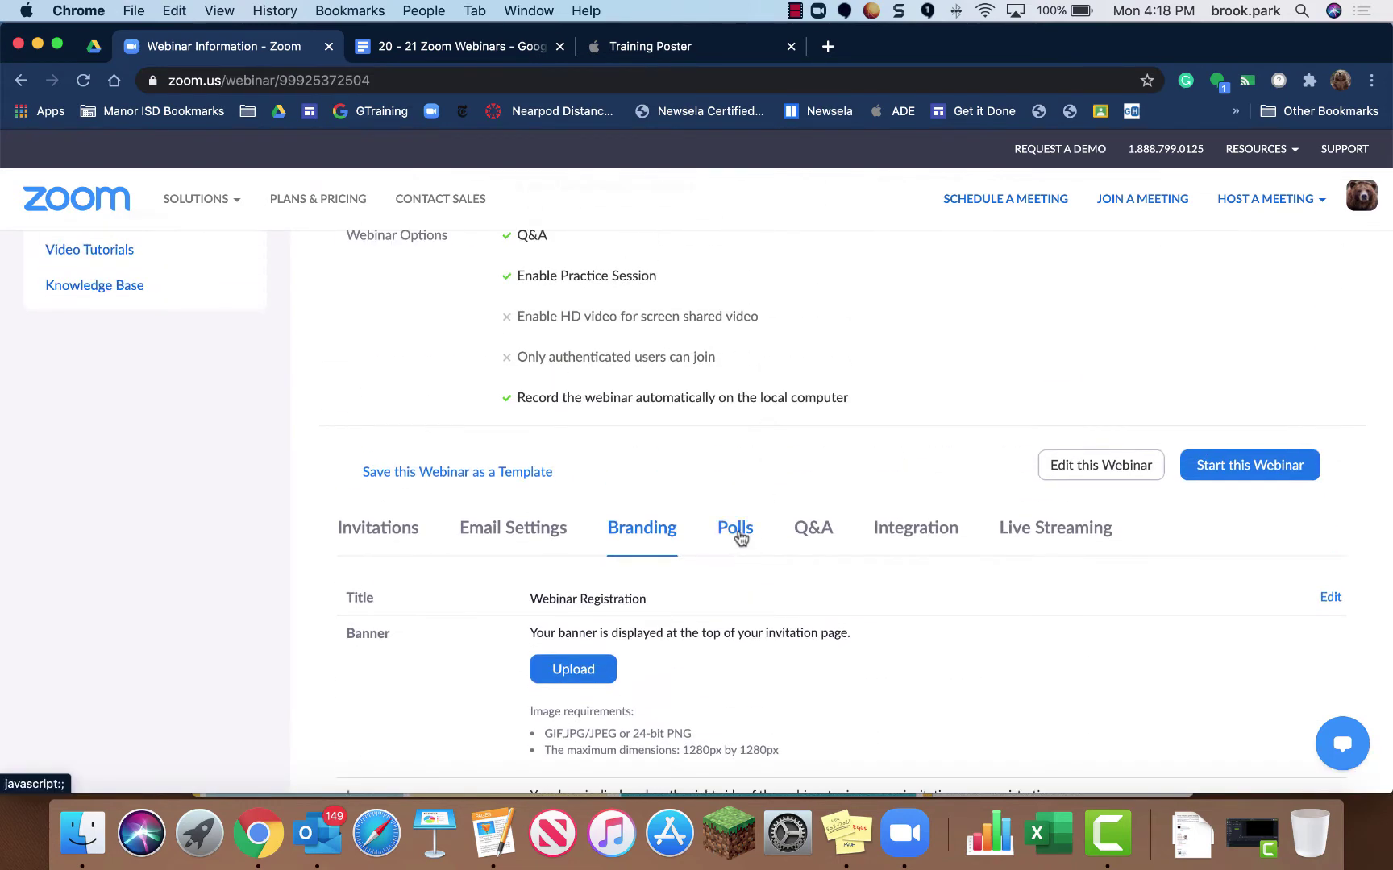
left_click(738, 534)
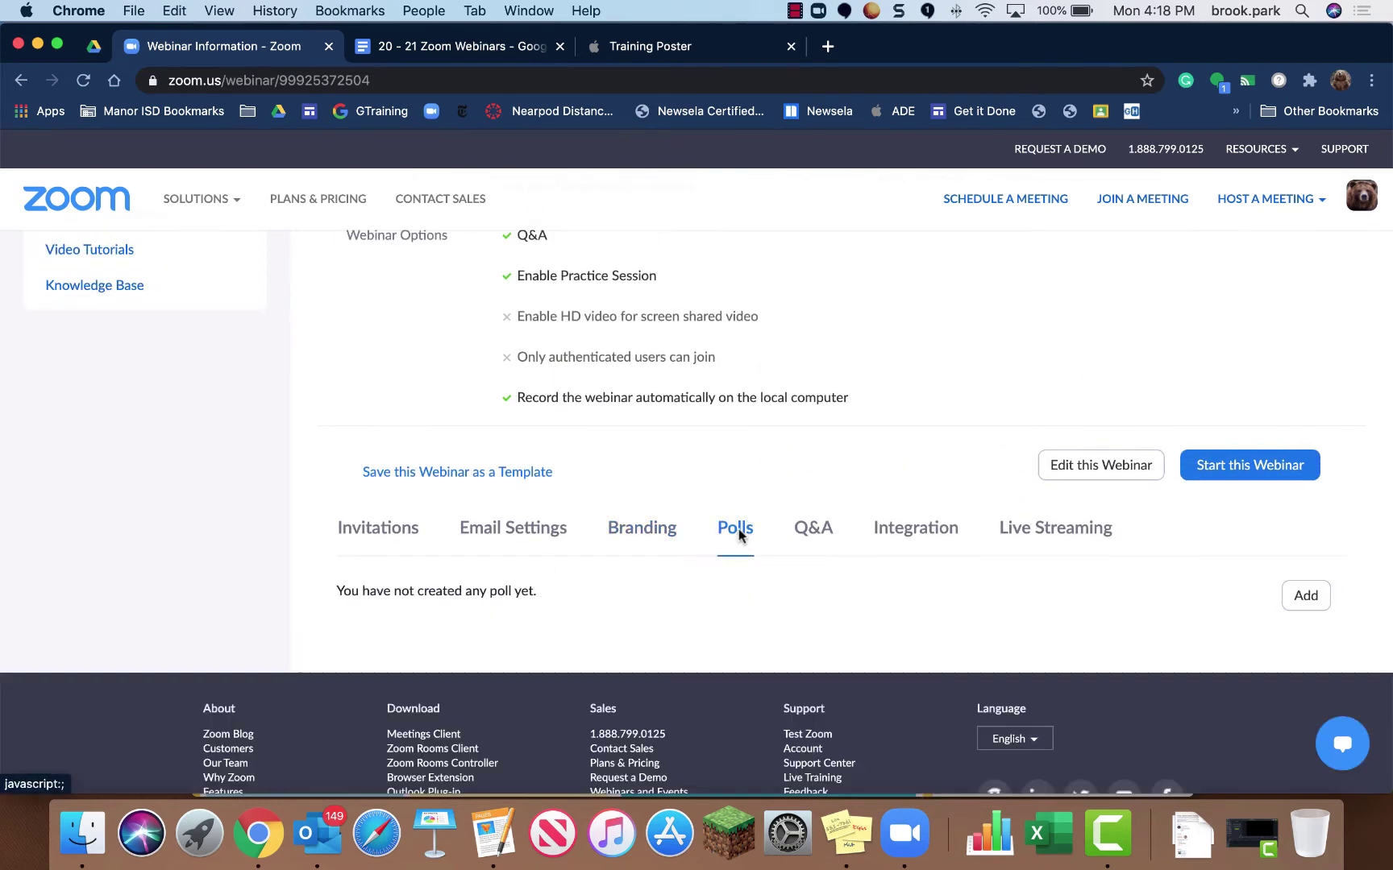
left_click(1307, 598)
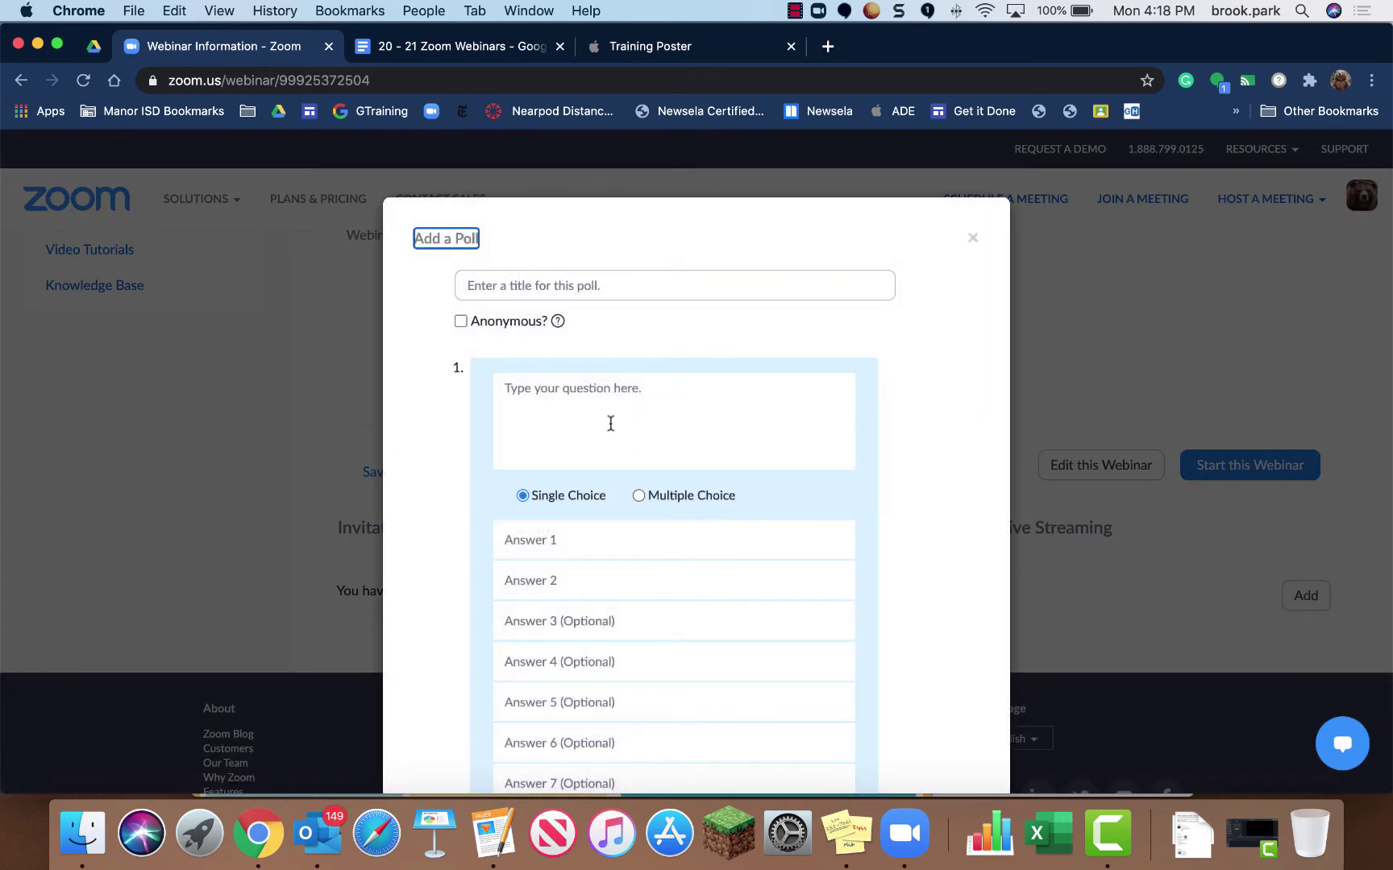
scroll(606, 417, "down", 5)
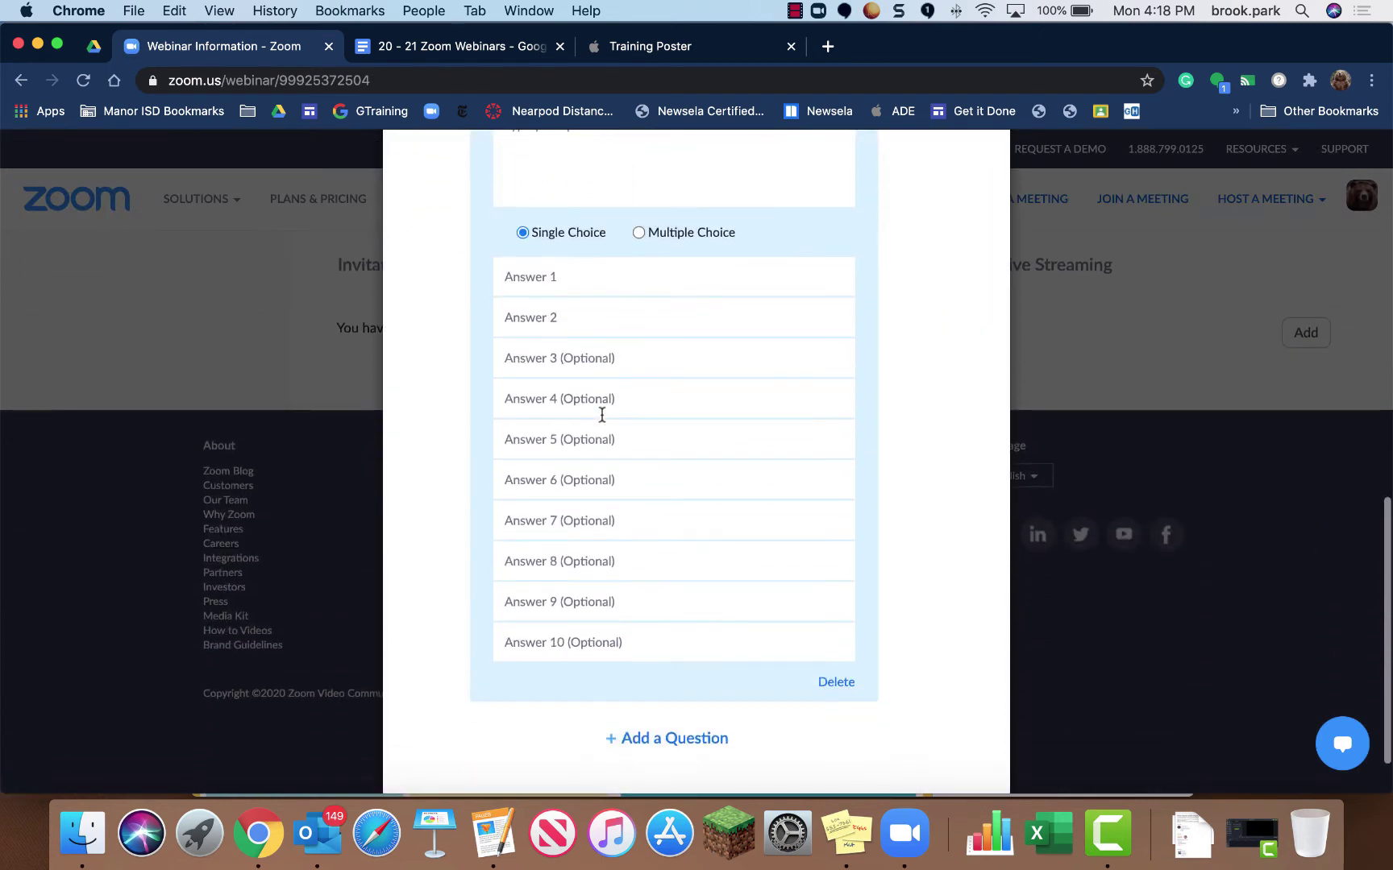
scroll(600, 414, "up", 1)
scroll(602, 436, "down", 3)
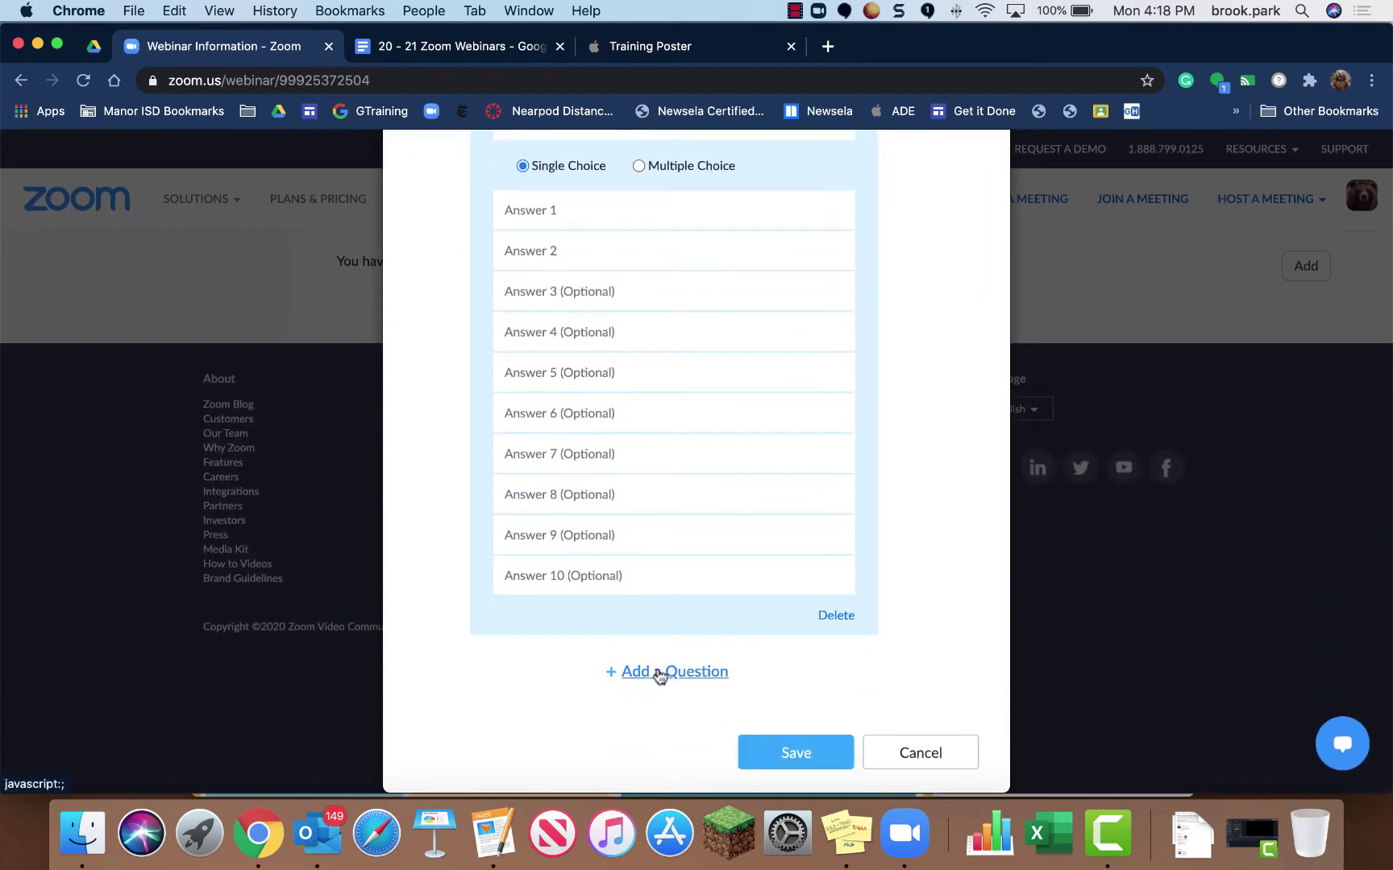
left_click(935, 760)
- Review the webinar's Q&A, integration and live streaming settings
scroll(911, 668, "up", 4)
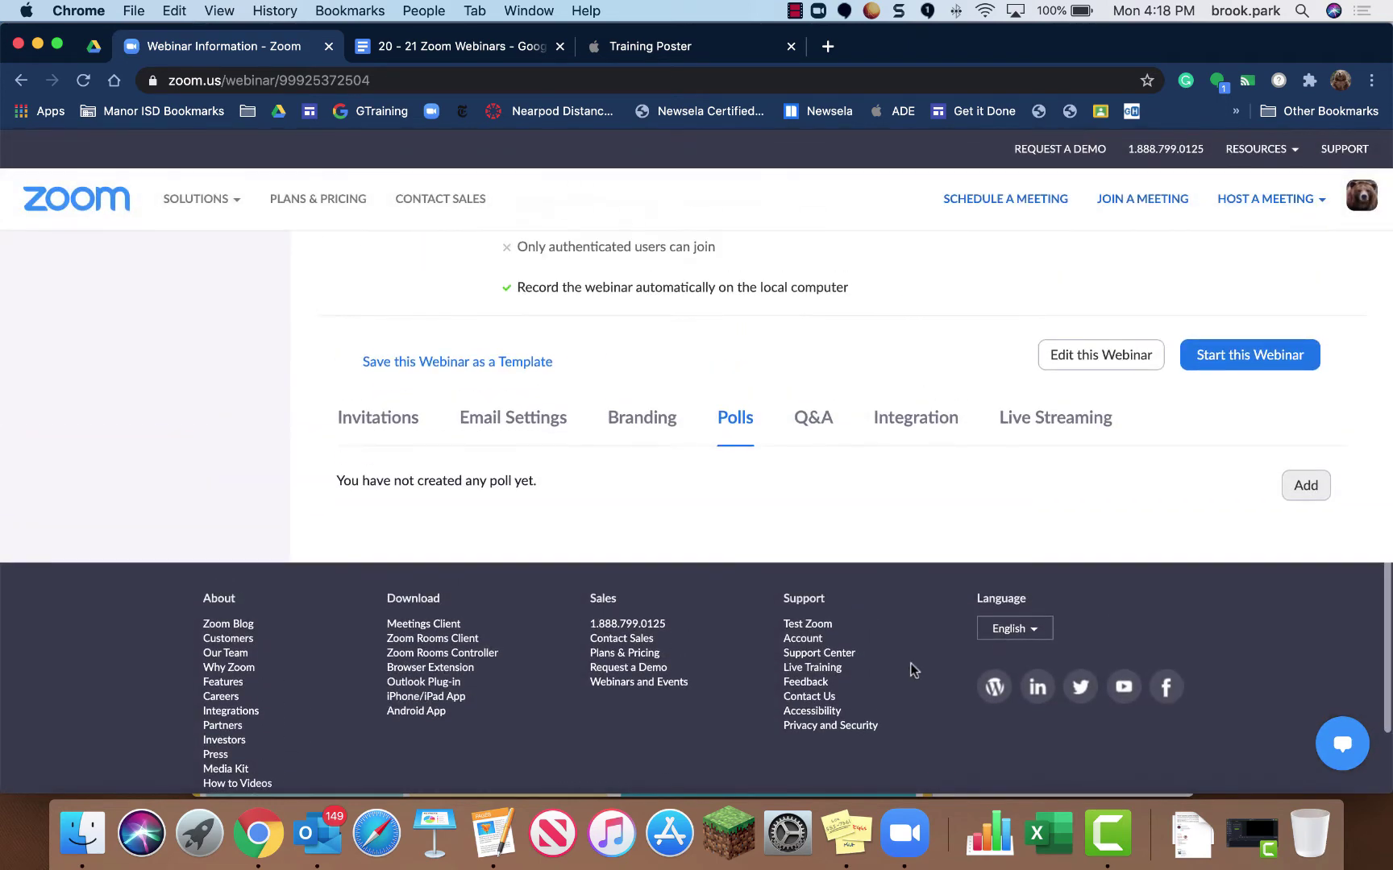
scroll(910, 669, "up", 2)
left_click(827, 661)
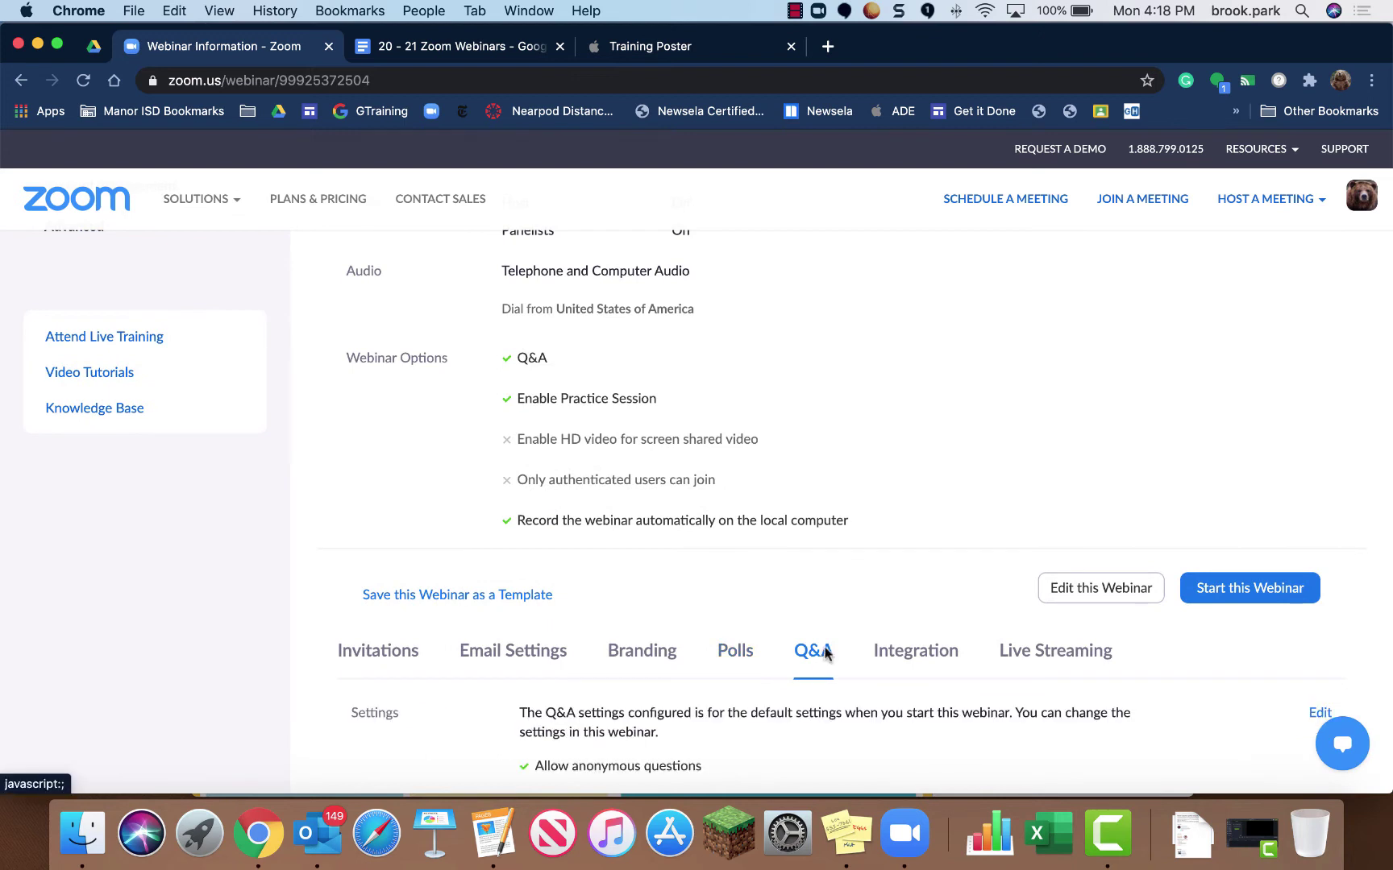
scroll(826, 654, "down", 3)
scroll(755, 616, "down", 3)
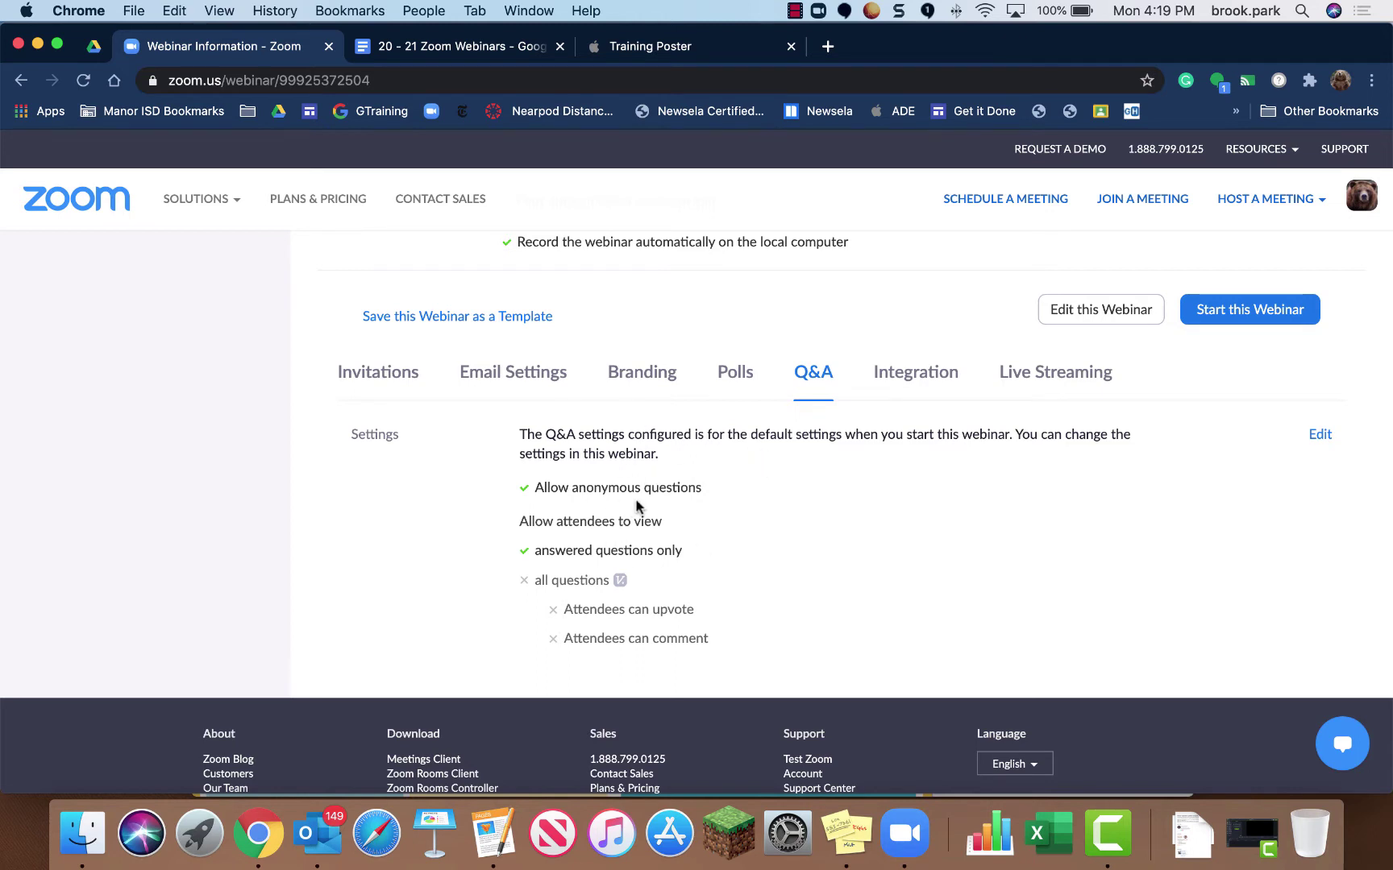
left_click(939, 373)
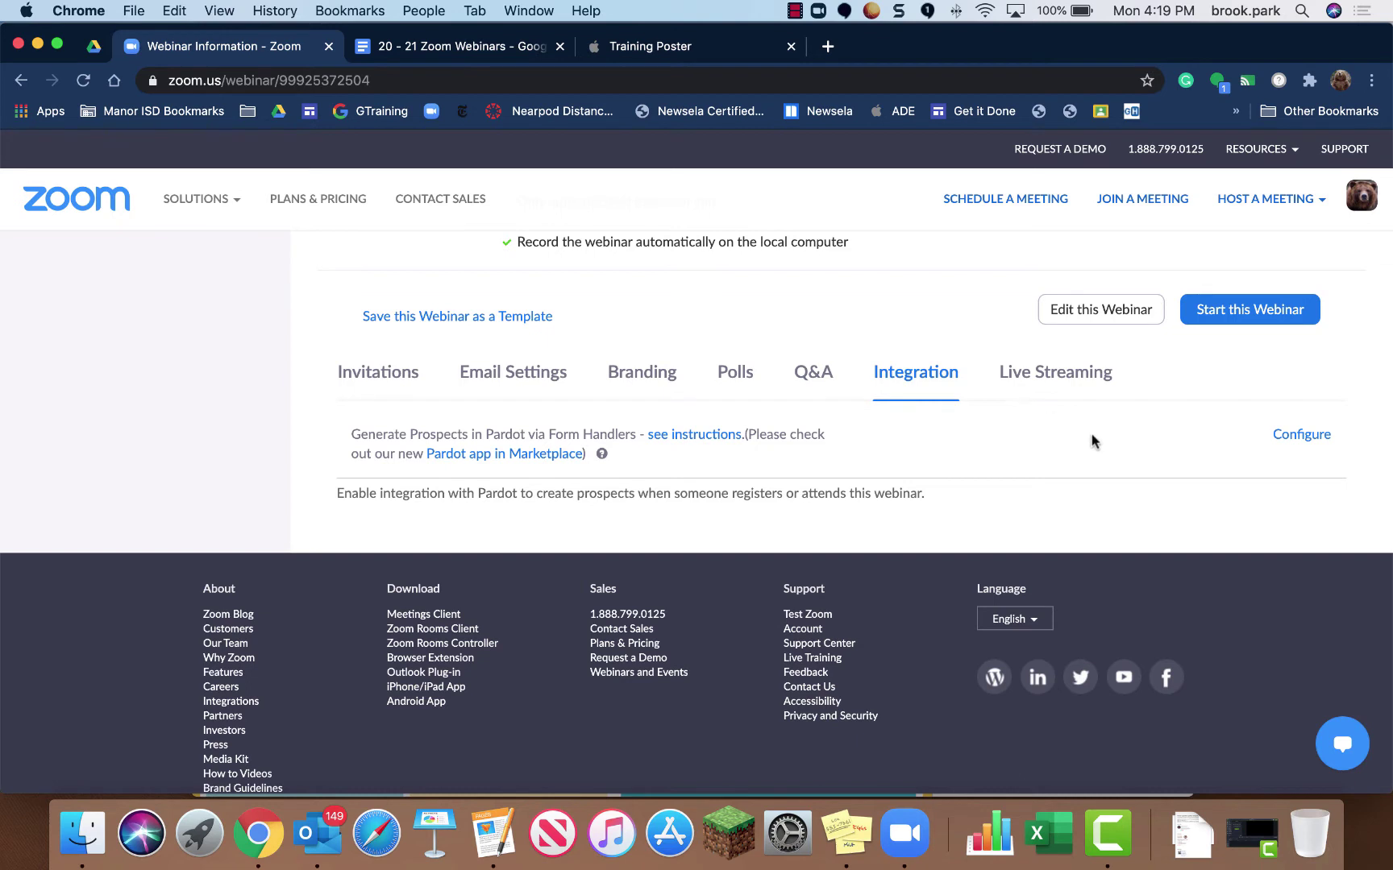
left_click(1084, 374)
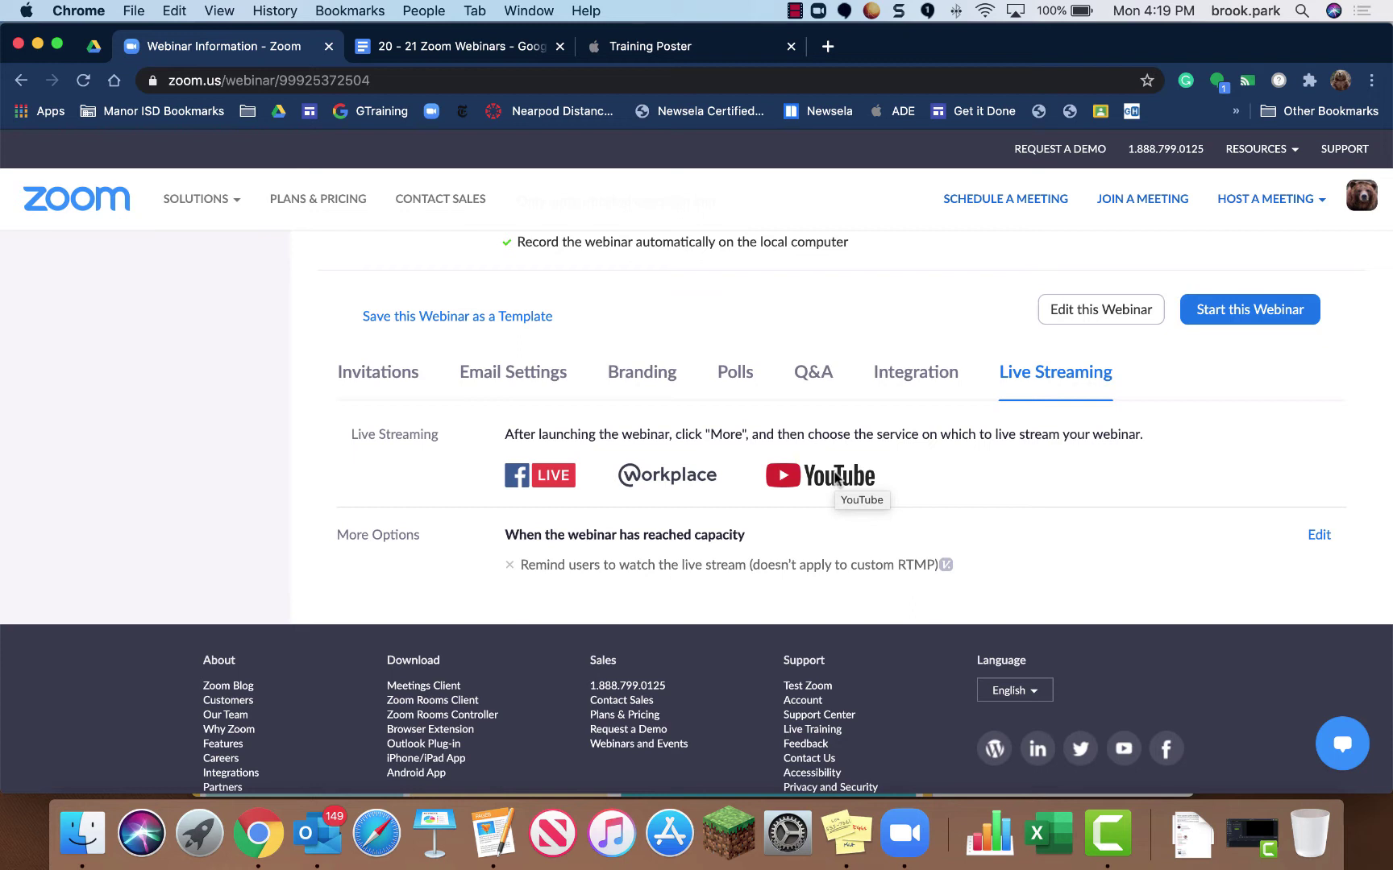
- Start the "Back to School" webinar from the upcoming webinars list, open it in the Zoom desktop app and join with computer audio
scroll(835, 477, "up", 15)
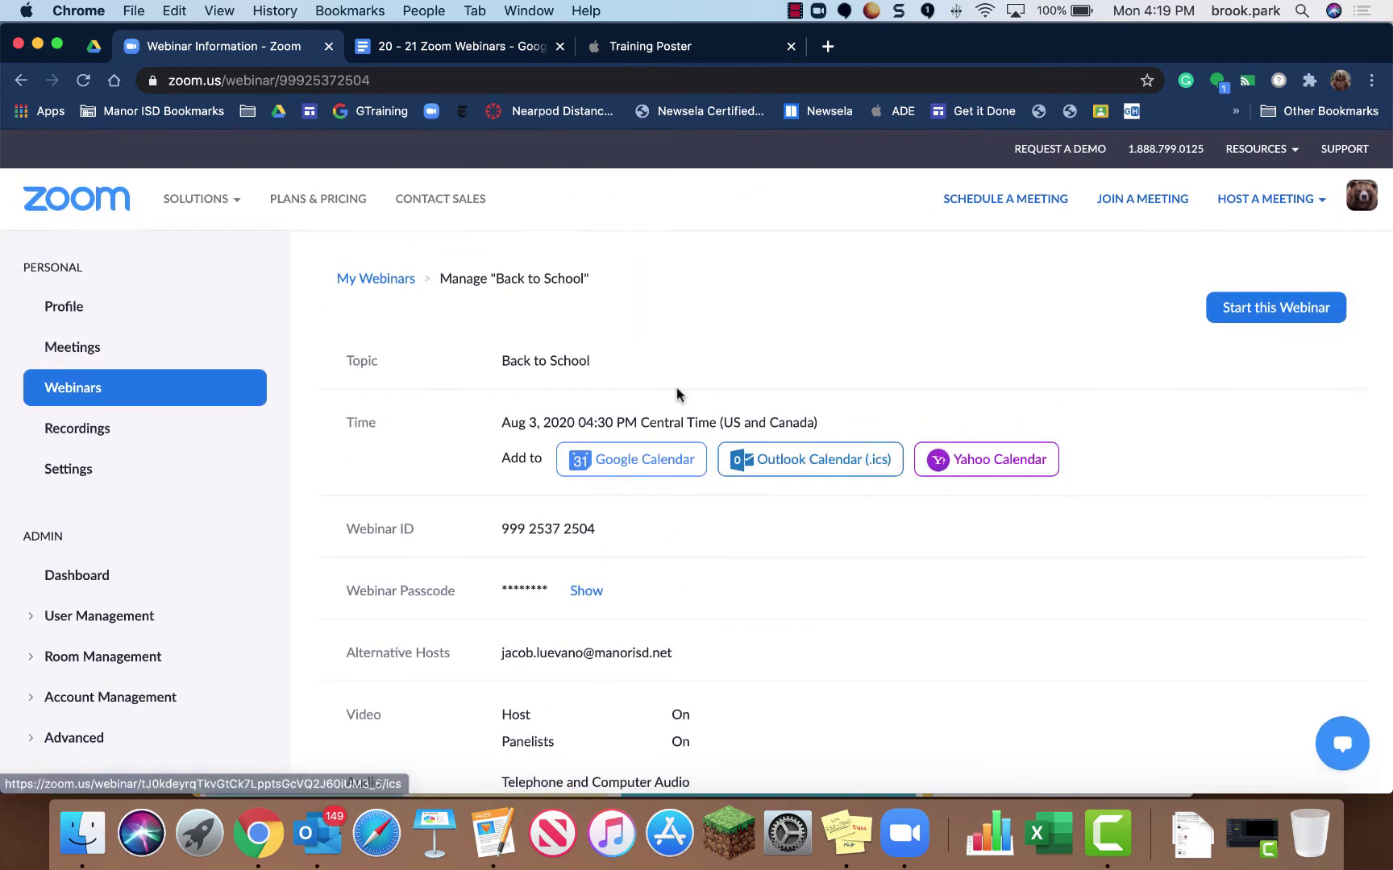
left_click(83, 397)
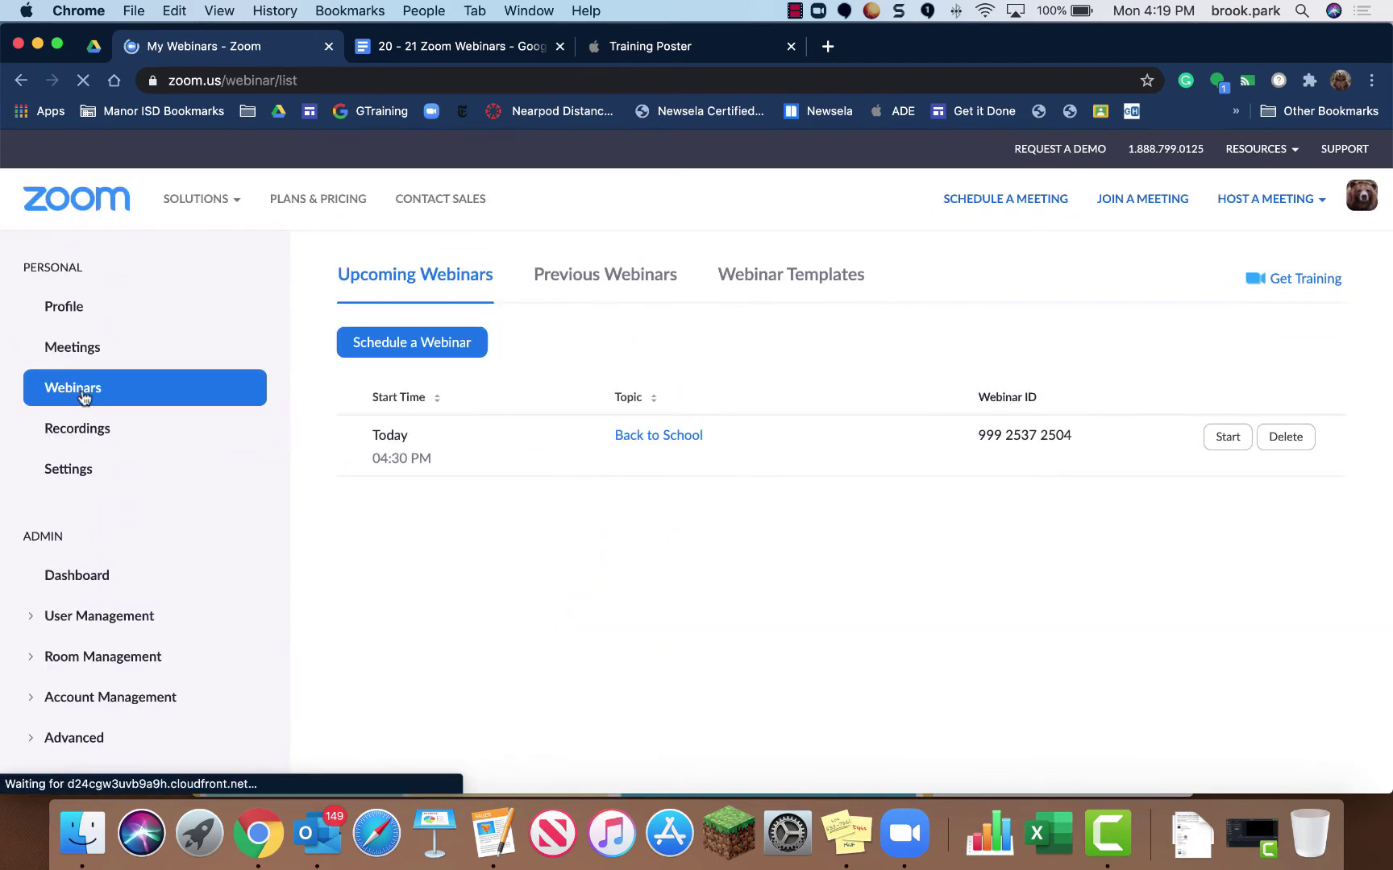
left_click(81, 312)
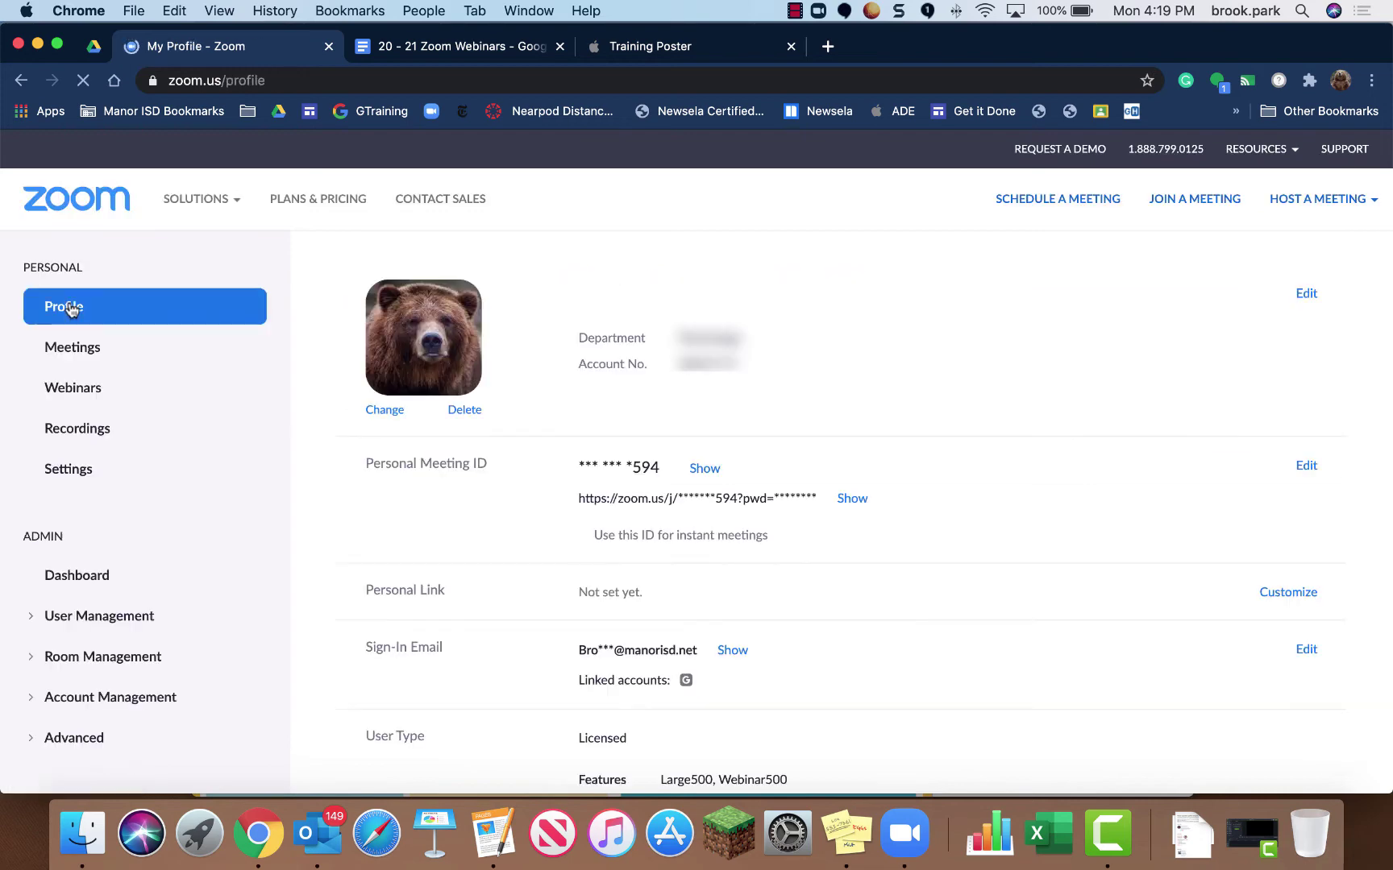
left_click(72, 394)
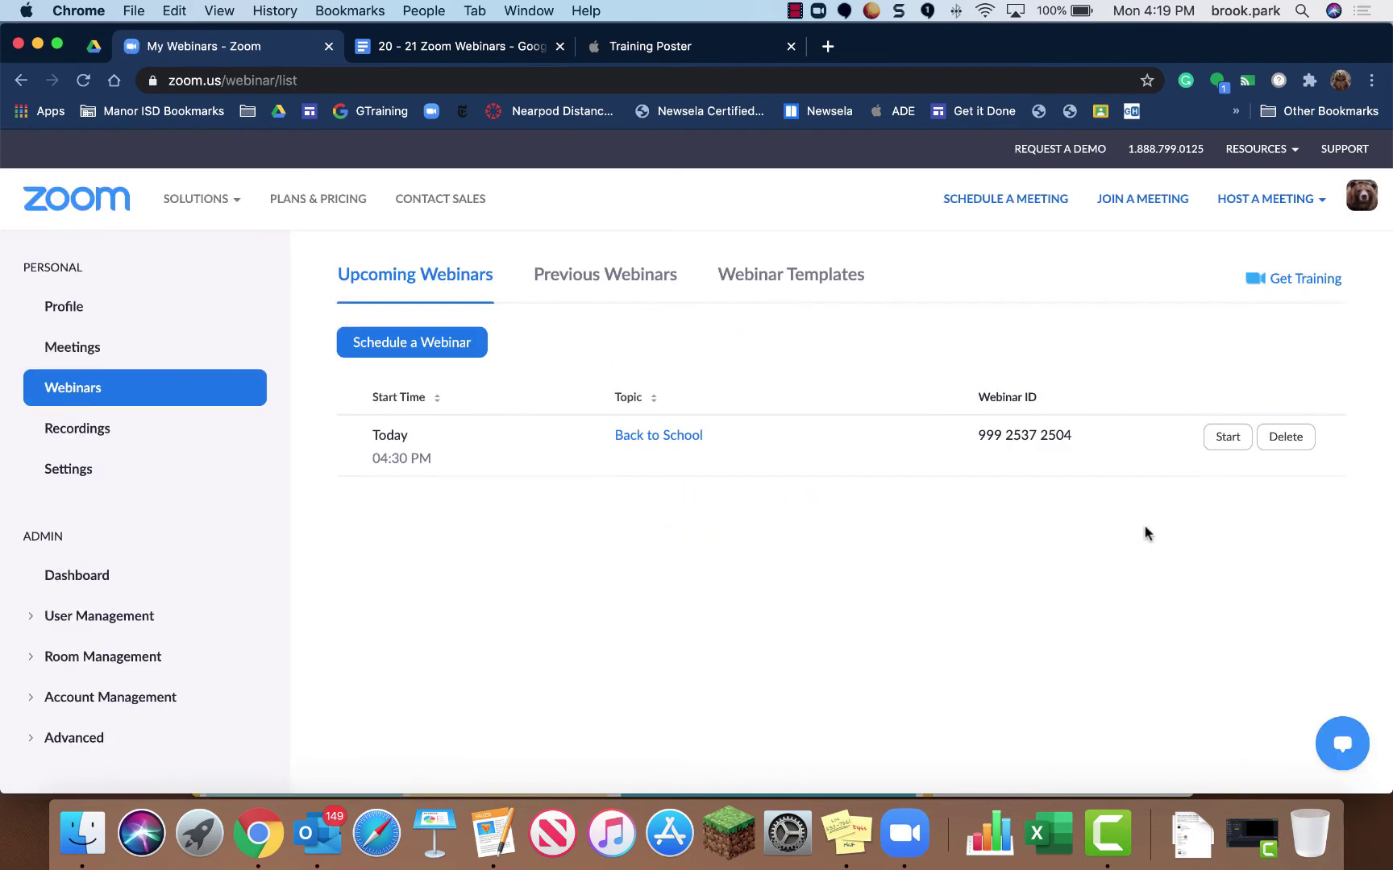
left_click(1226, 437)
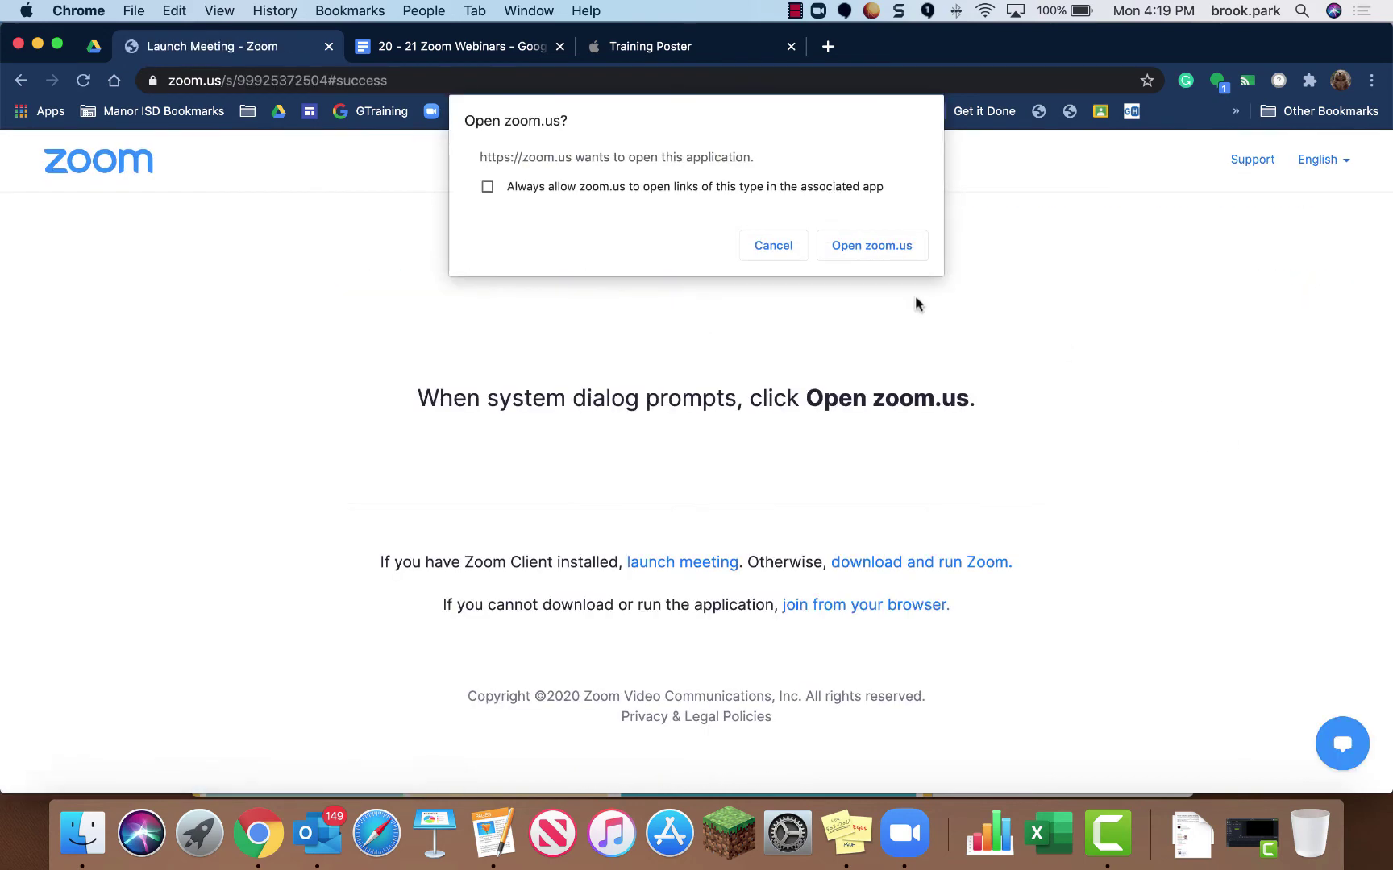
left_click(866, 245)
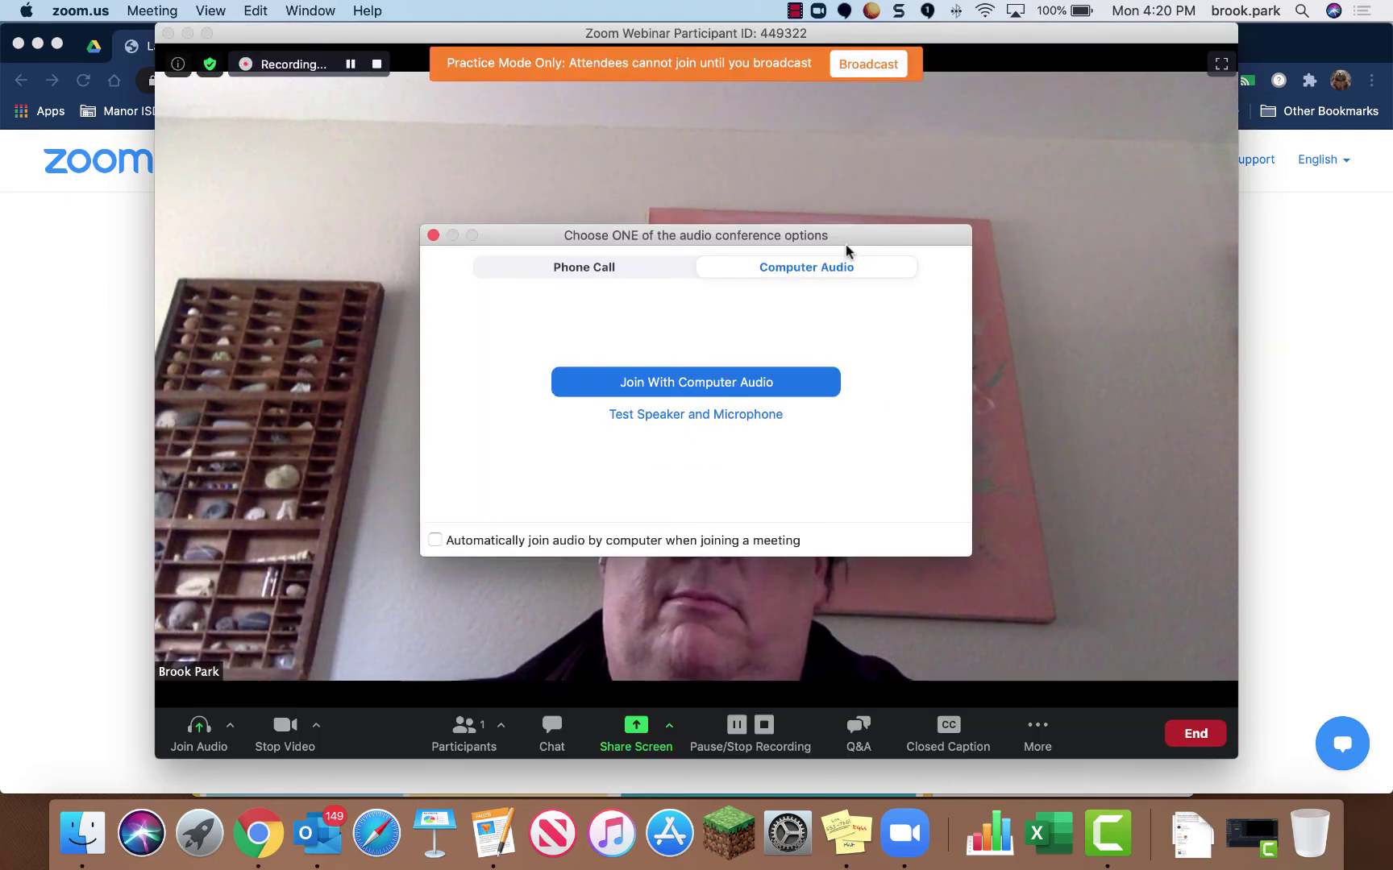
left_click(733, 380)
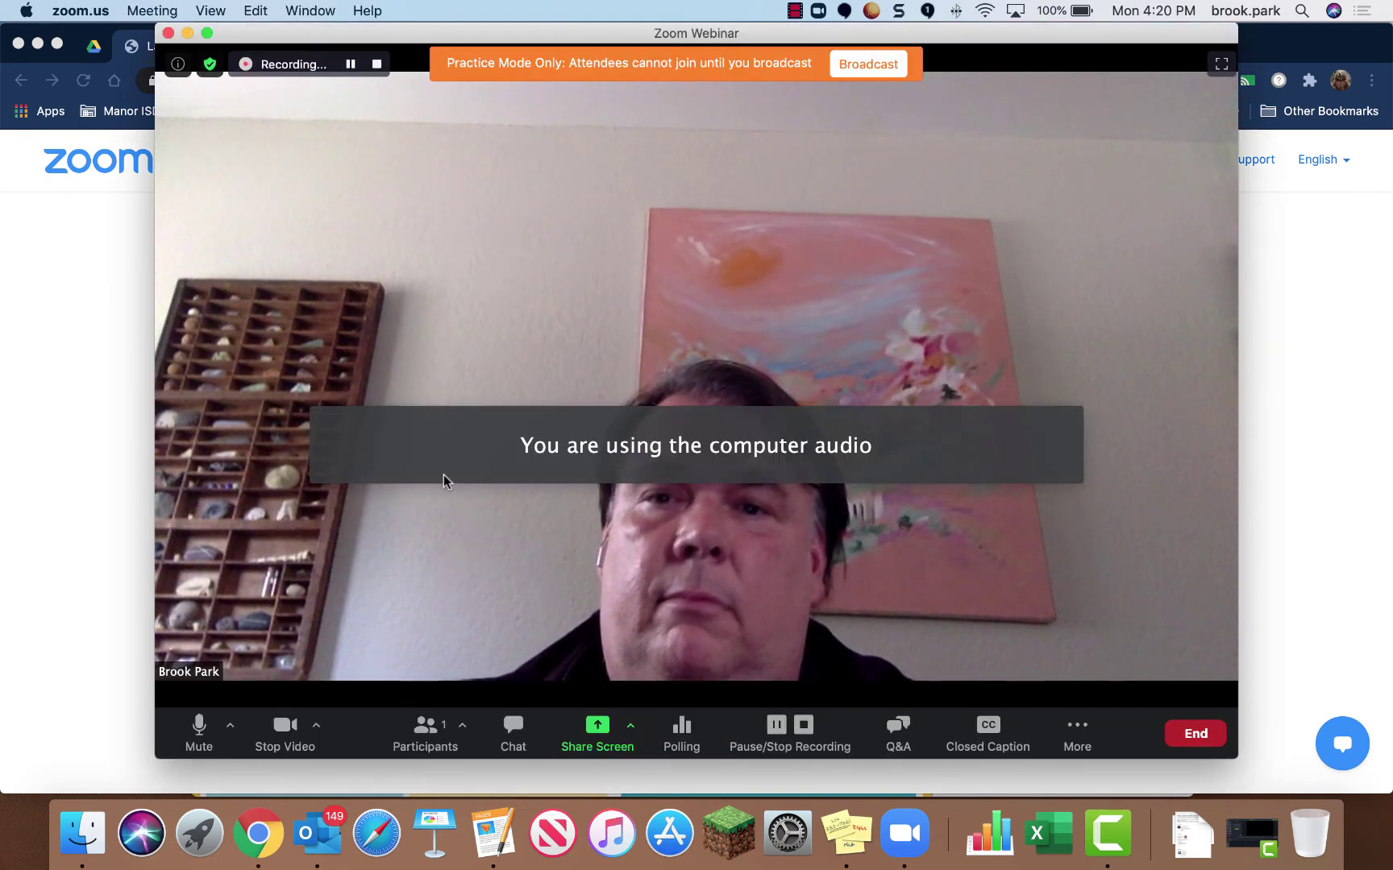
- Stop the host's video, restart it briefly and stop it again
left_click(285, 727)
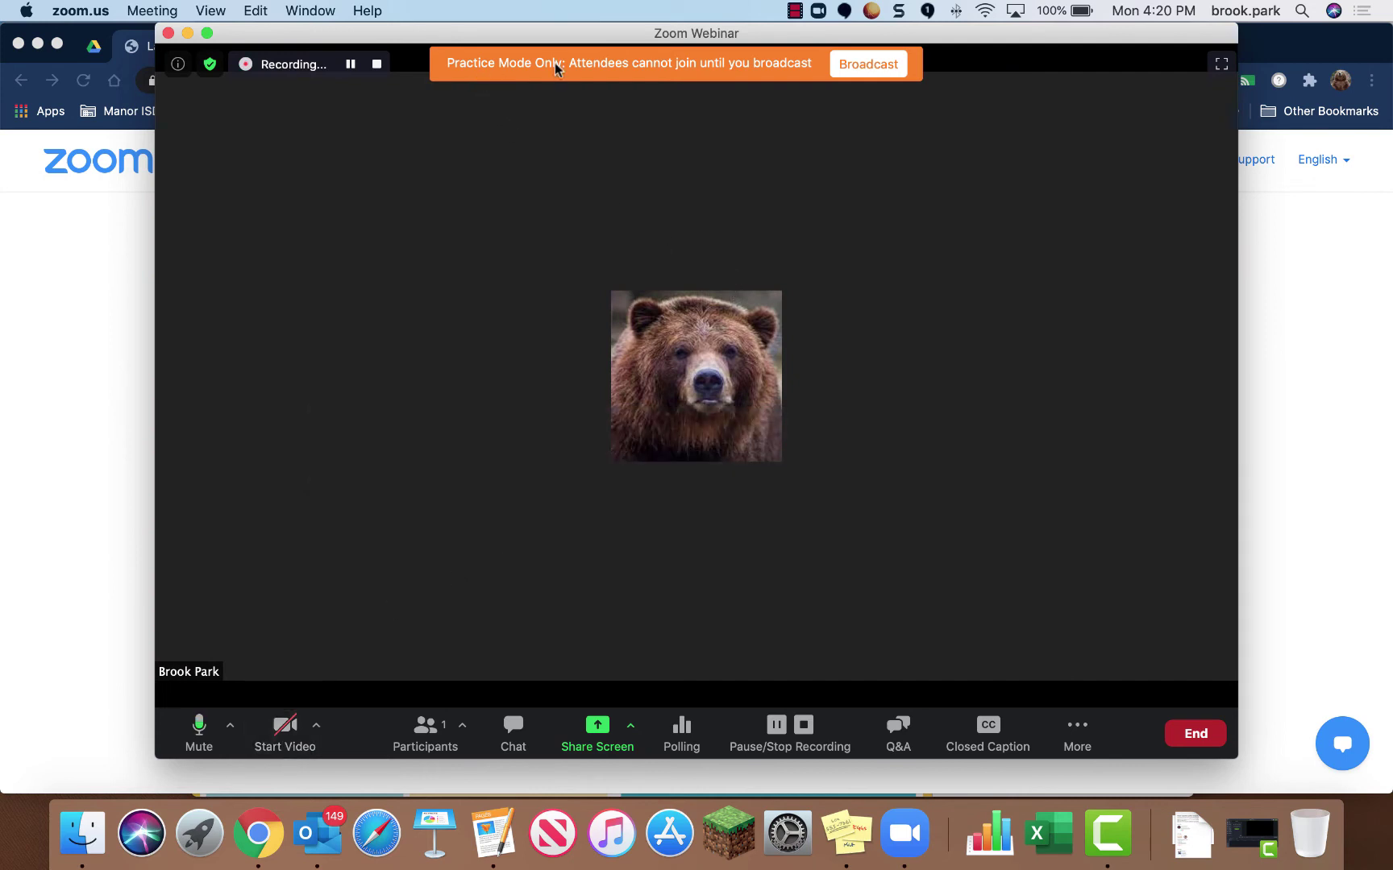
left_click(284, 734)
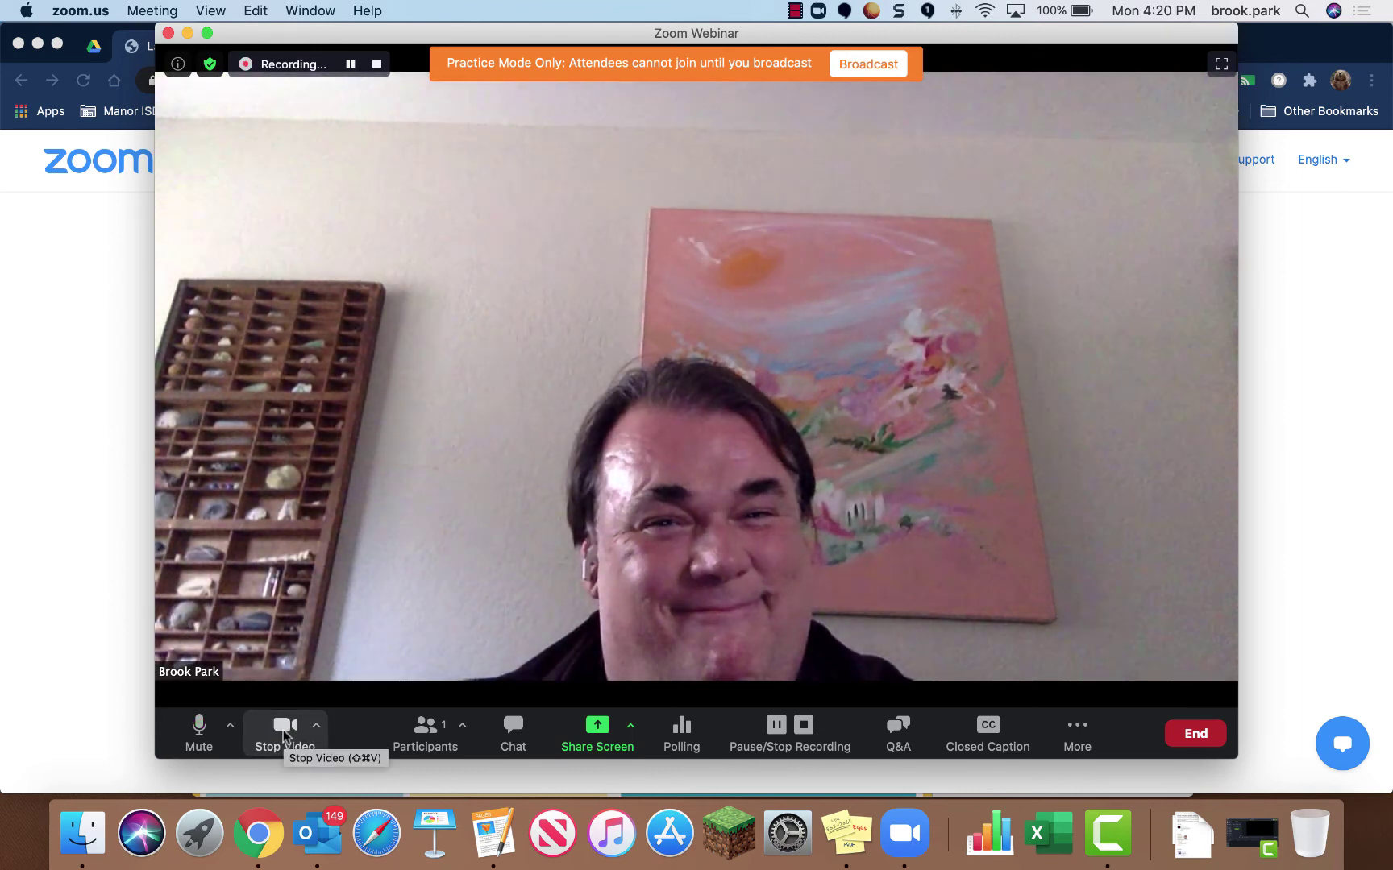
left_click(284, 733)
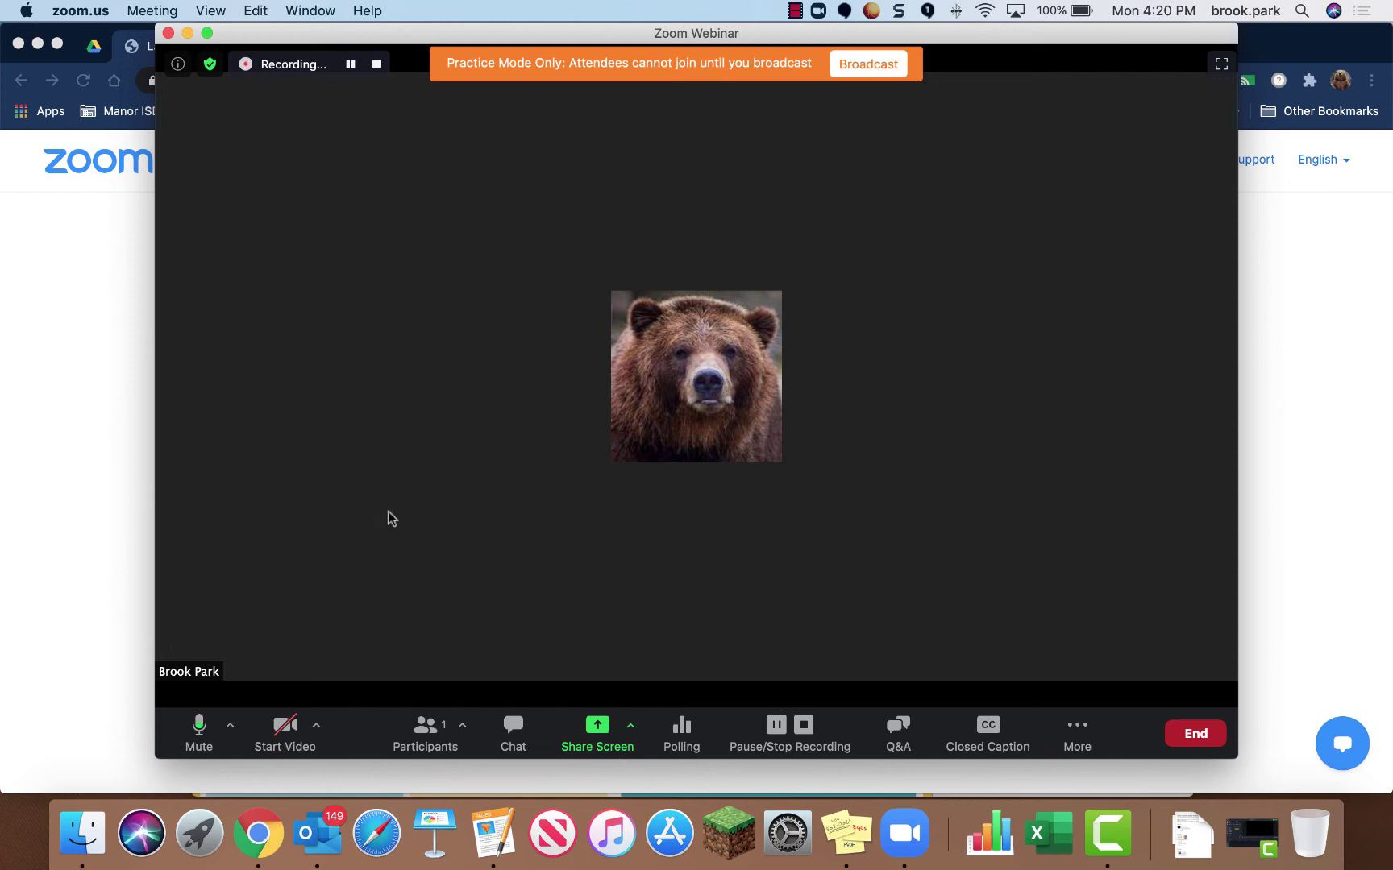
- Examine the webinar's participant invite option and its panelist and attendee lists
left_click(464, 729)
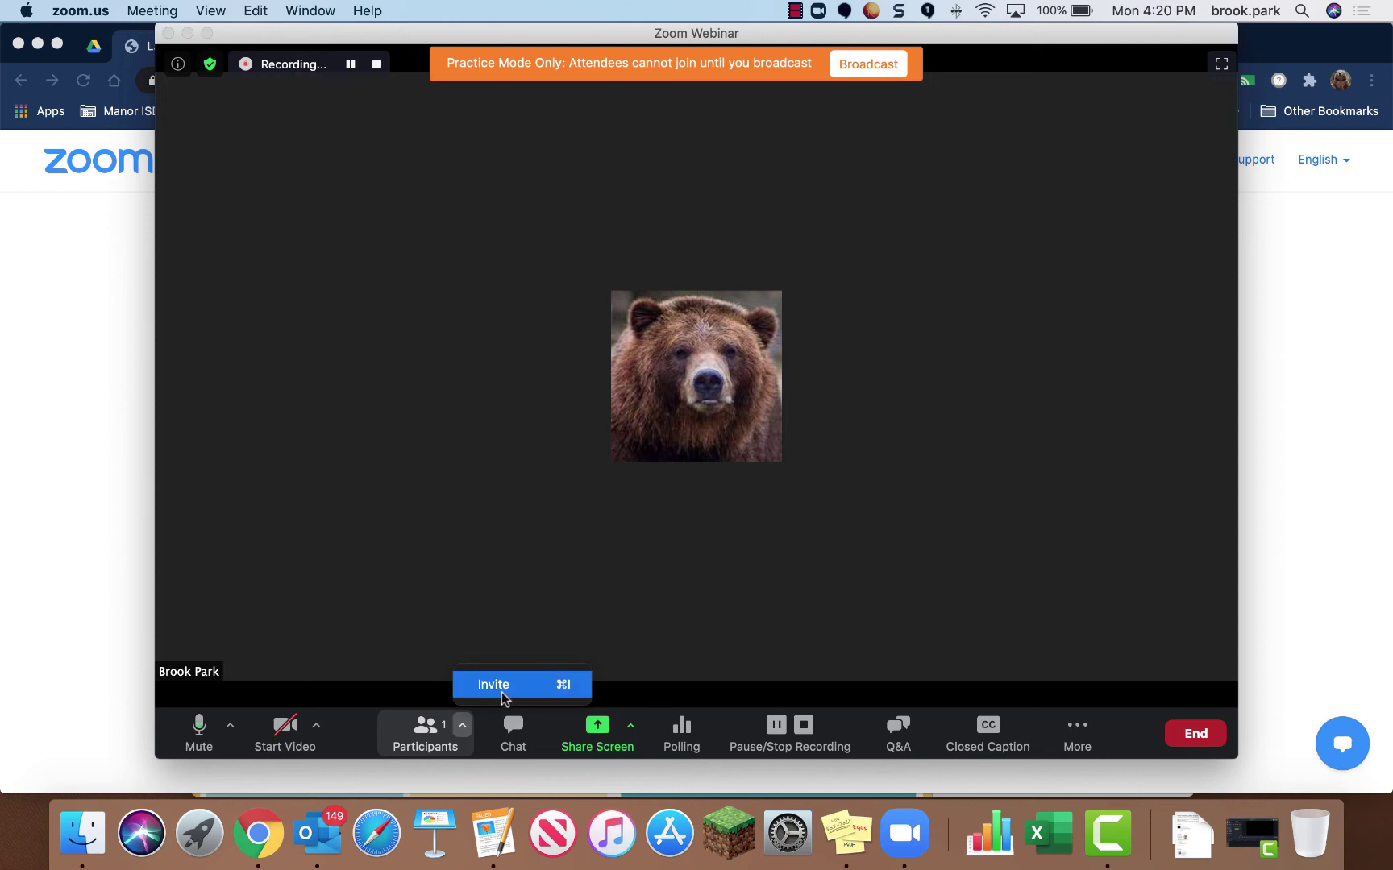
left_click(431, 730)
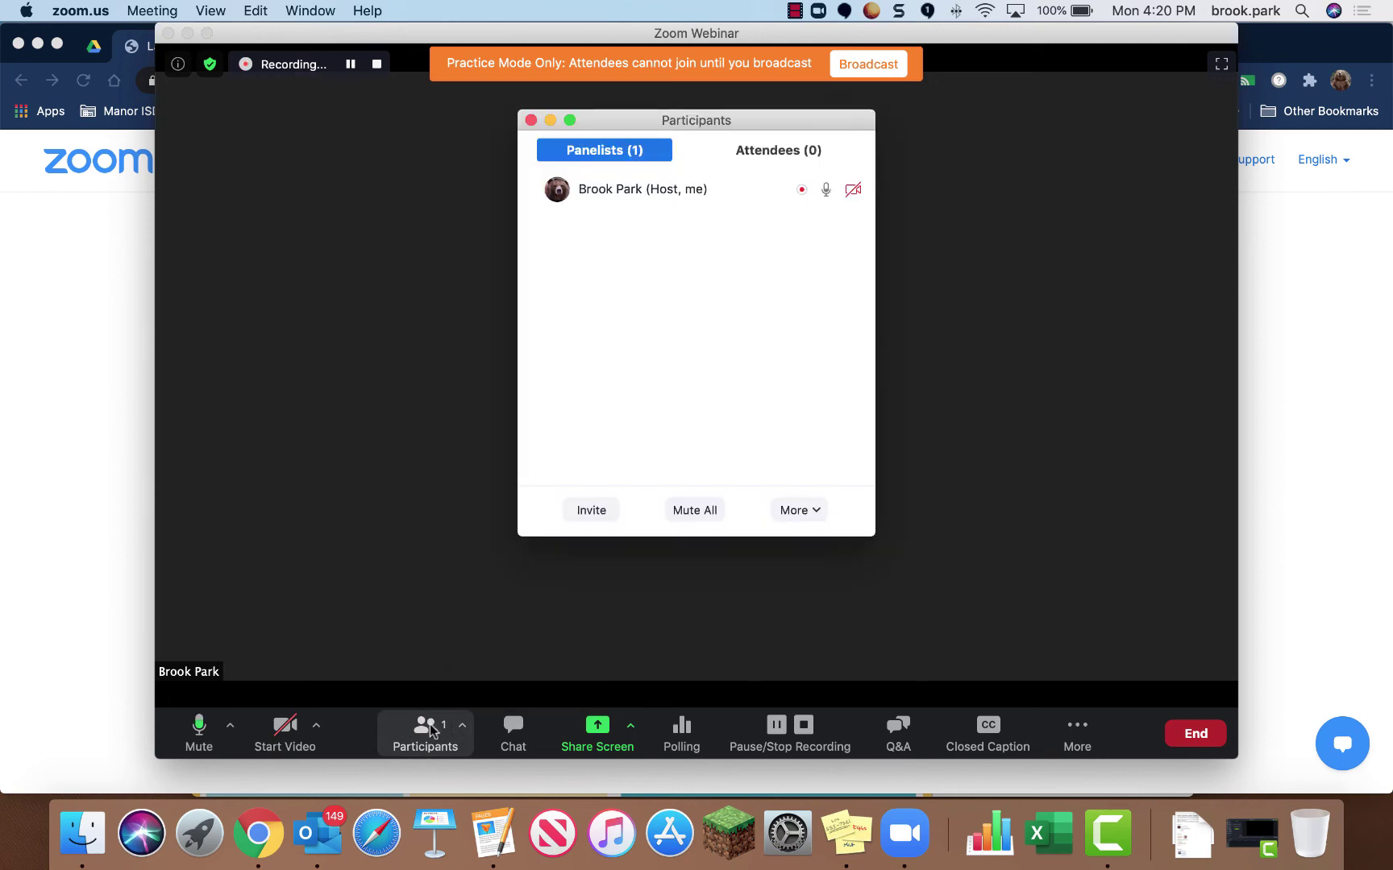
left_click(770, 151)
left_click(624, 156)
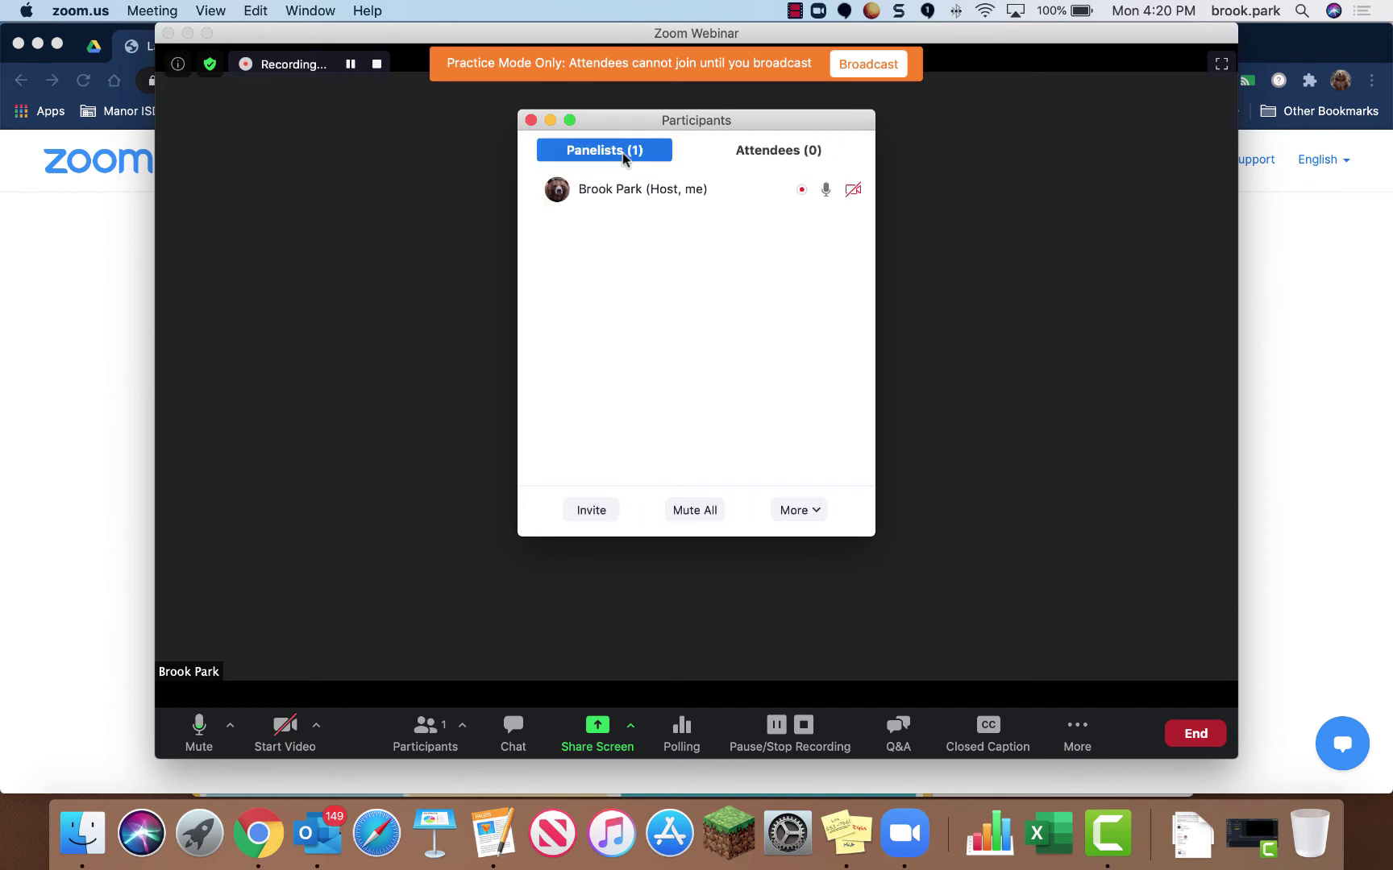
- Open the webinar chat and review its recipient choices, keeping All panelists selected
left_click(509, 717)
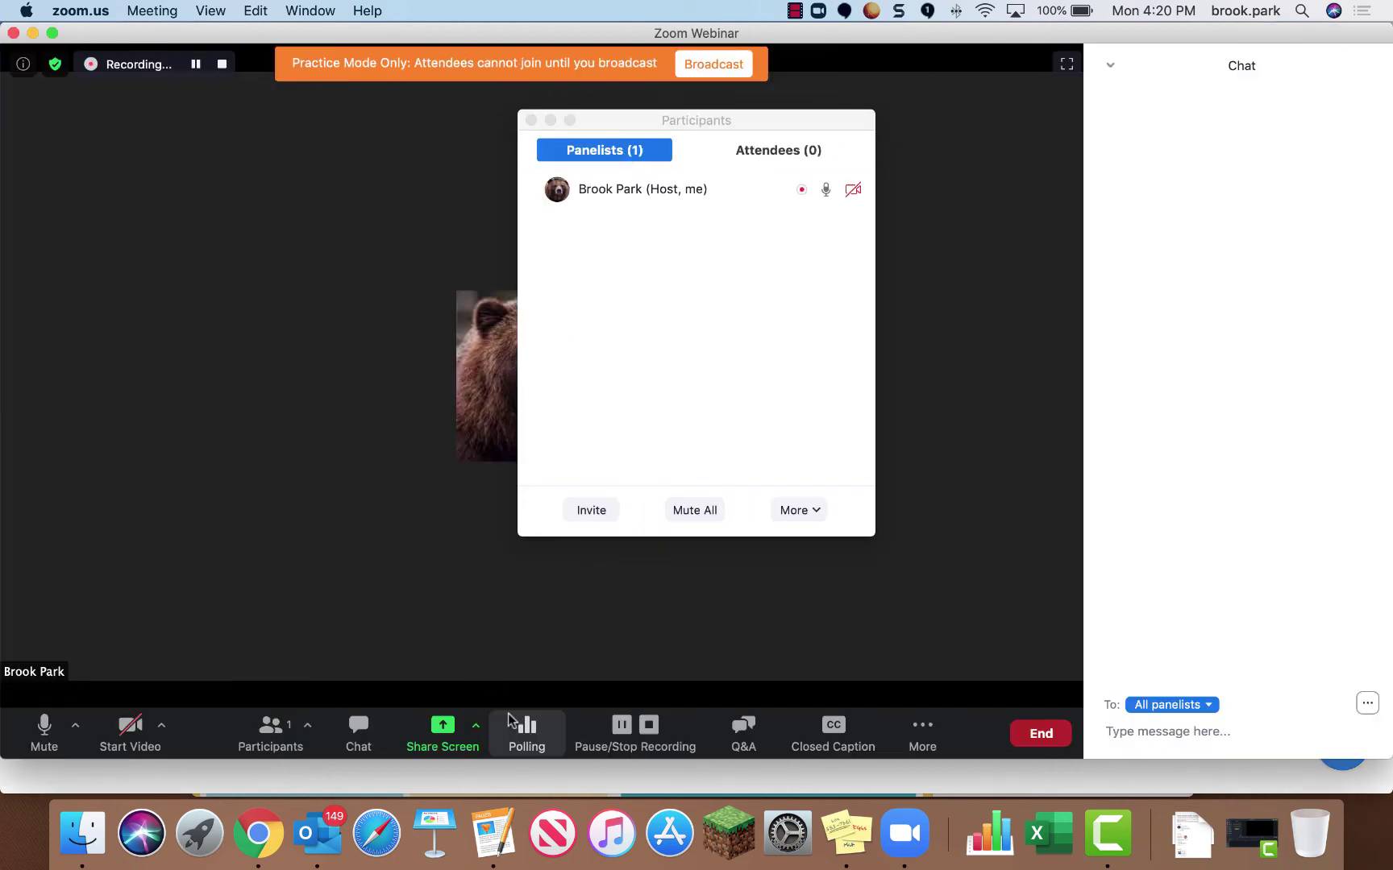
left_click(1212, 706)
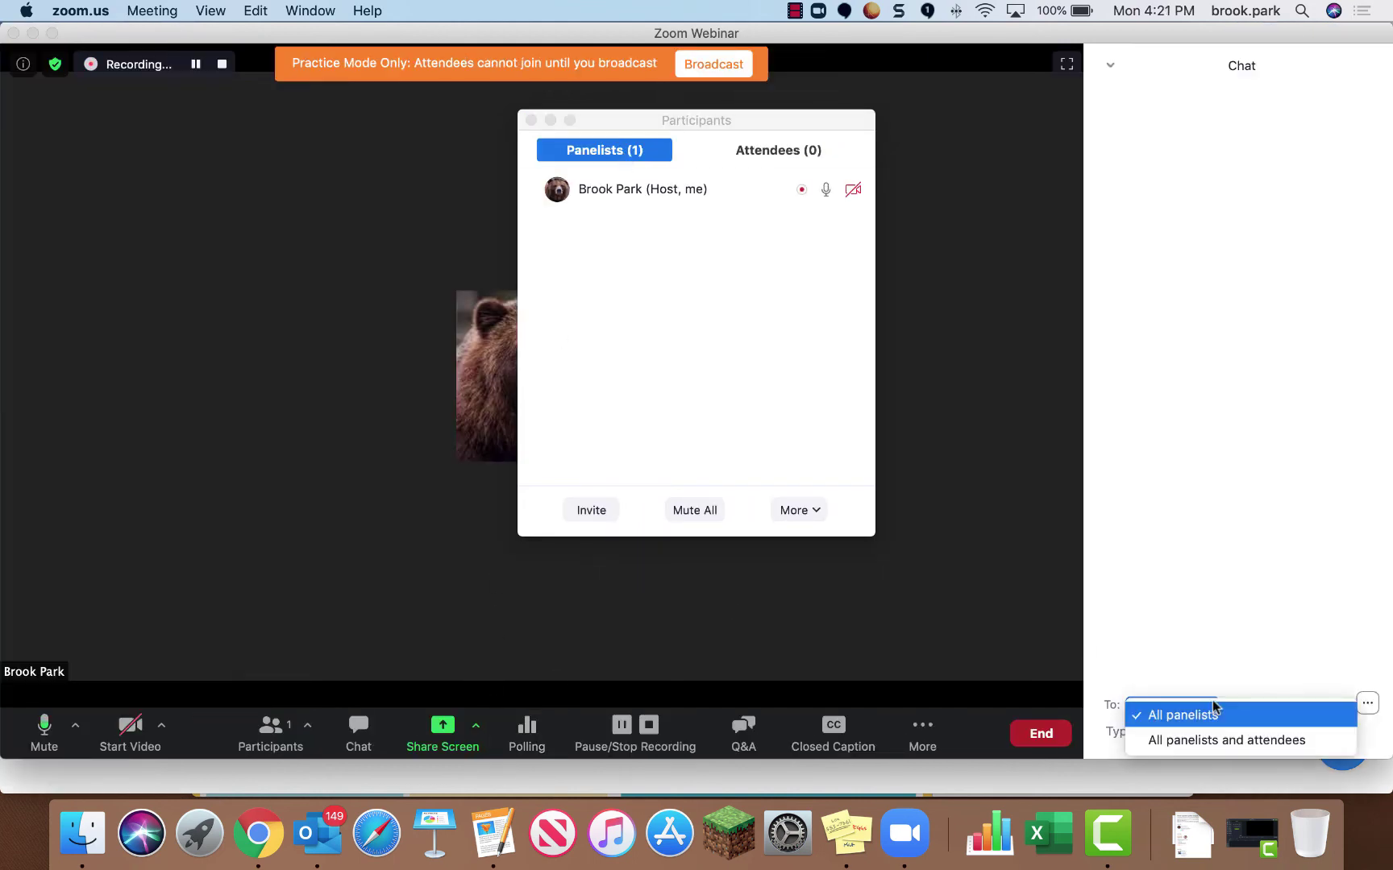
left_click(1220, 641)
- Look at the webinar's poll window without adding a question, and close it along with the participants list
left_click(525, 735)
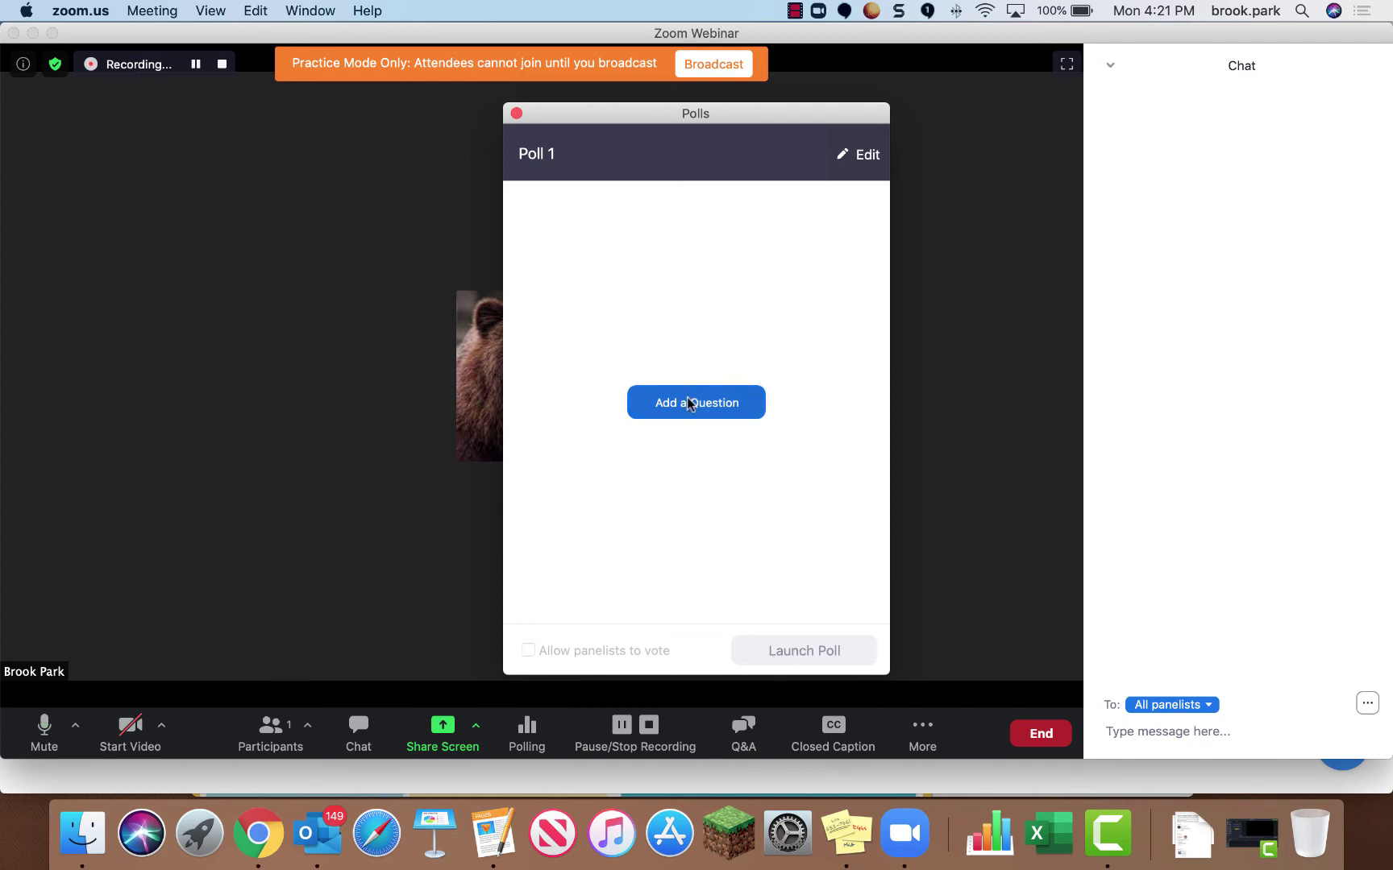
left_click(516, 113)
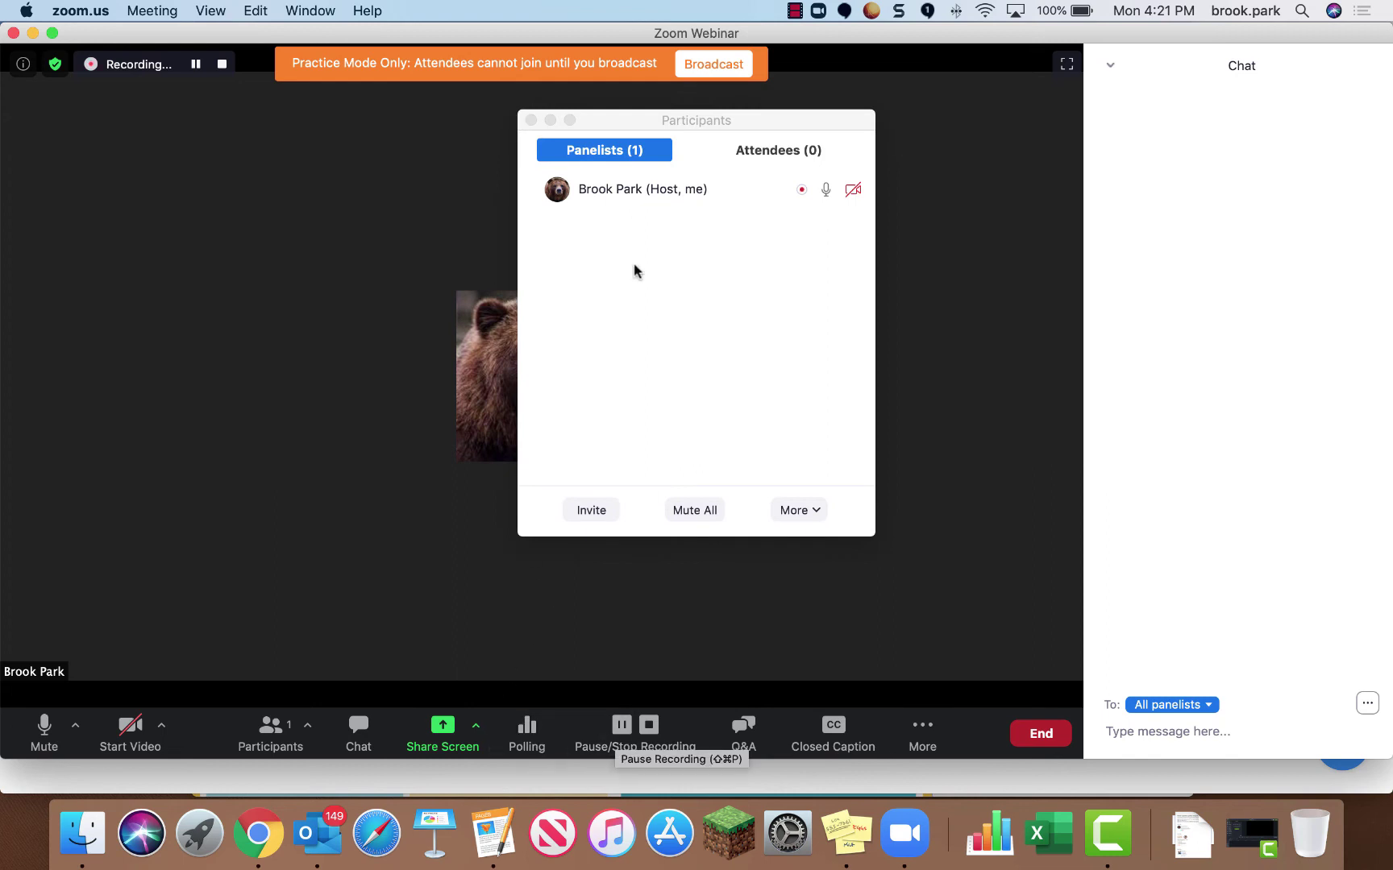
left_click(530, 121)
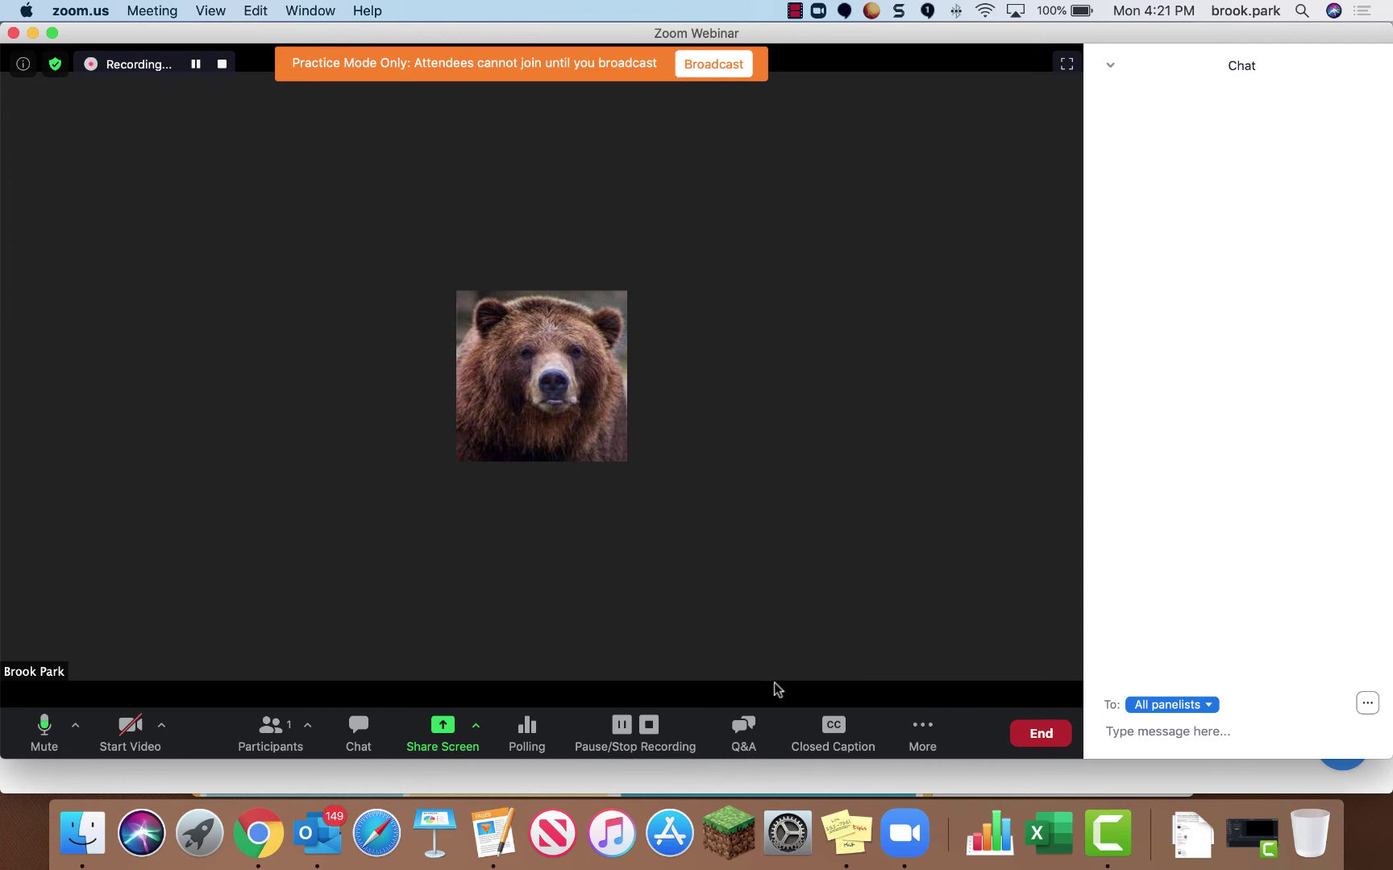
- Review the open, answered and dismissed question lists of the webinar's Q&A and close the Q&A window
left_click(745, 732)
left_click(698, 117)
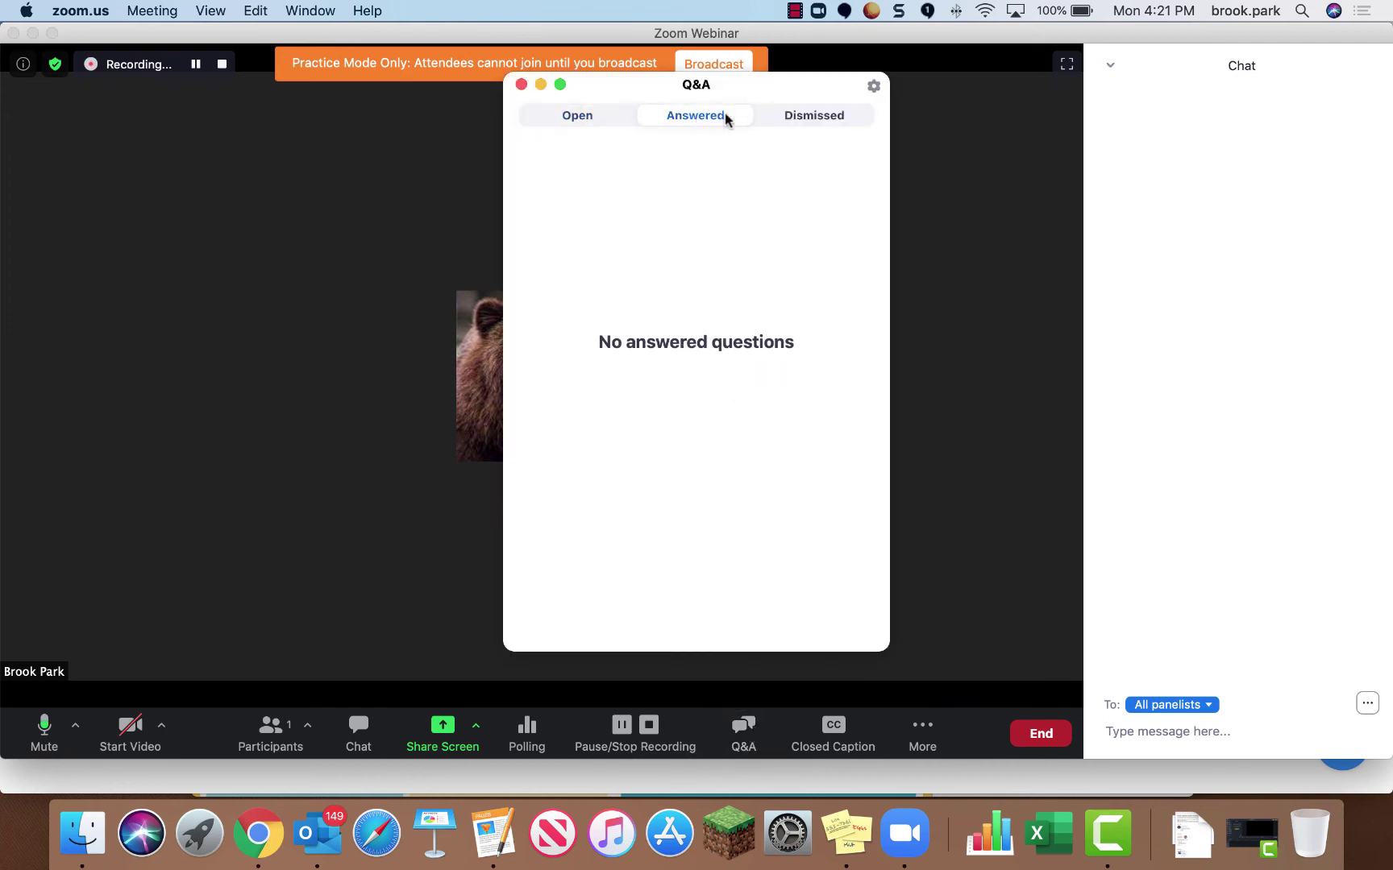
left_click(791, 117)
left_click(577, 117)
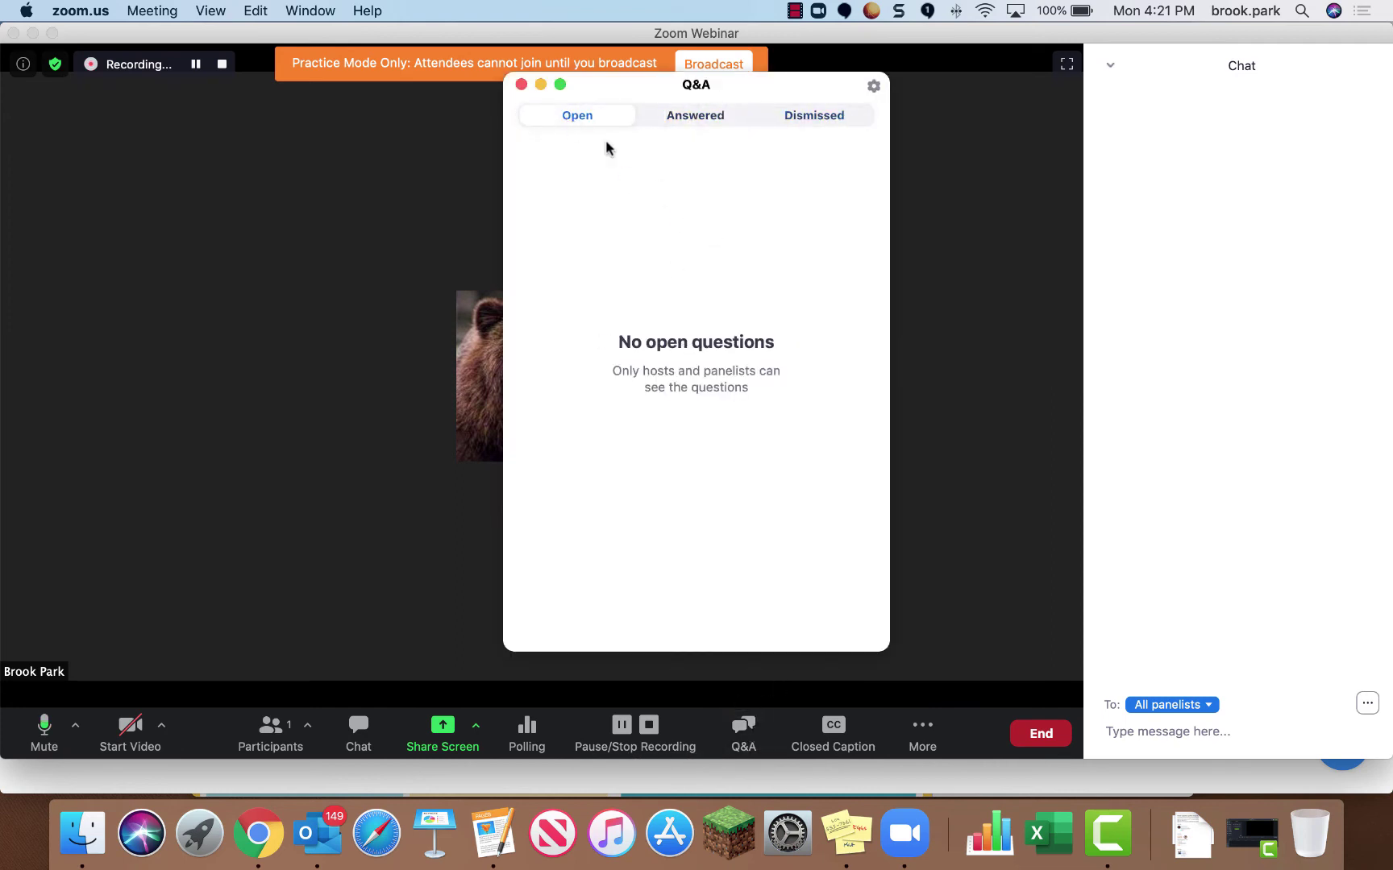
left_click(521, 85)
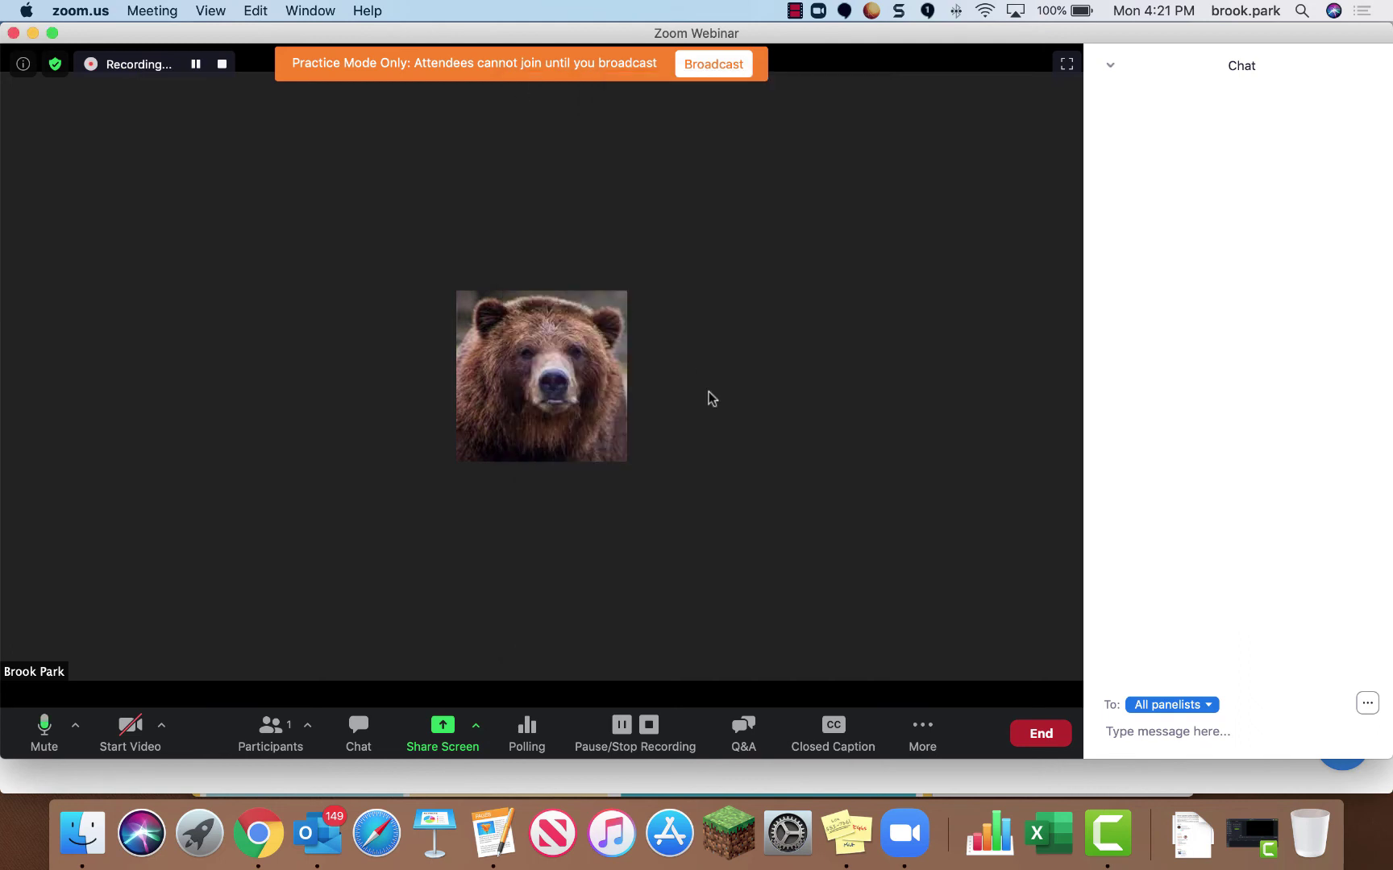
left_click(743, 732)
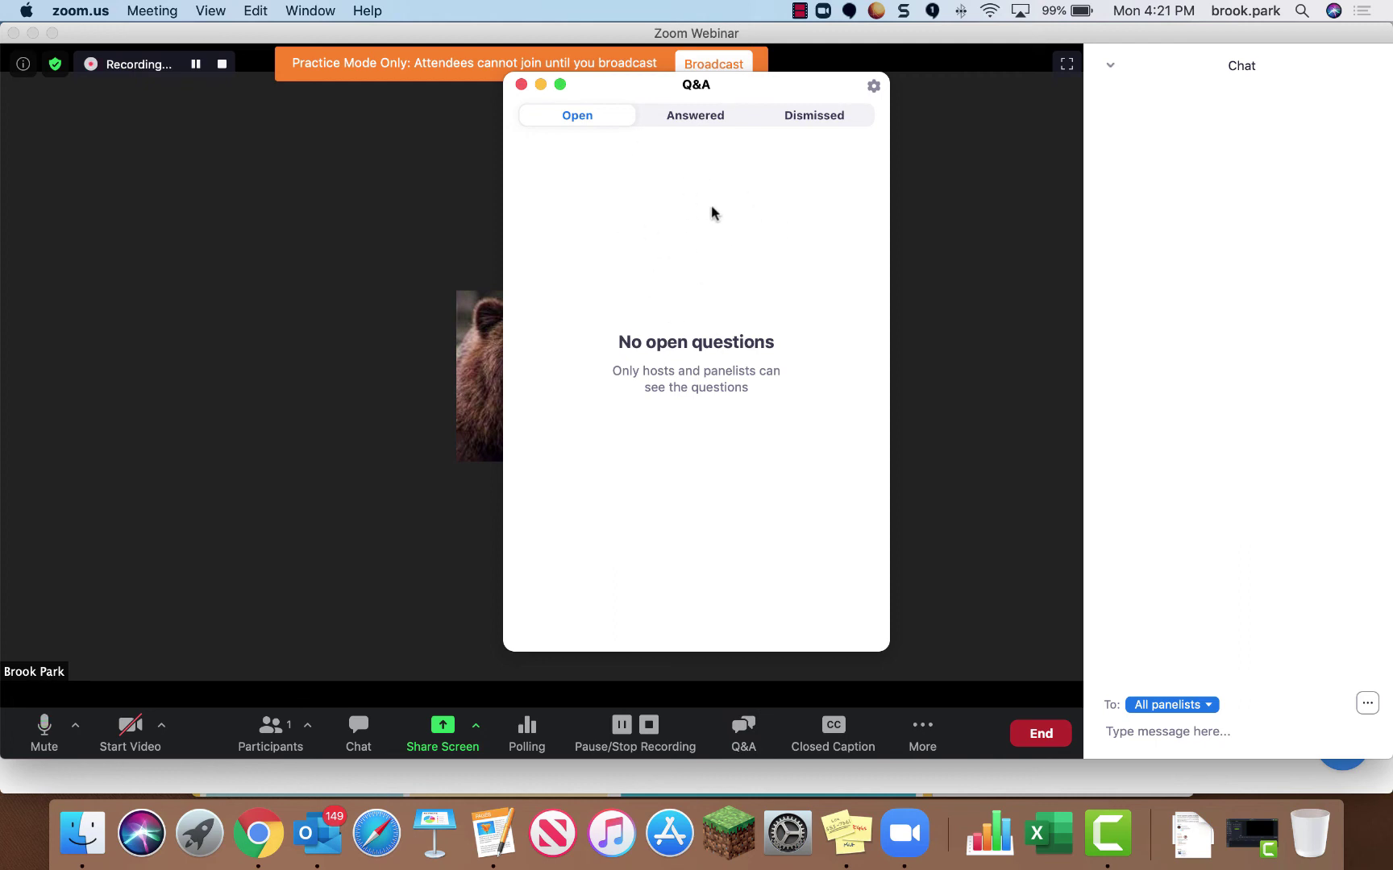
left_click(696, 117)
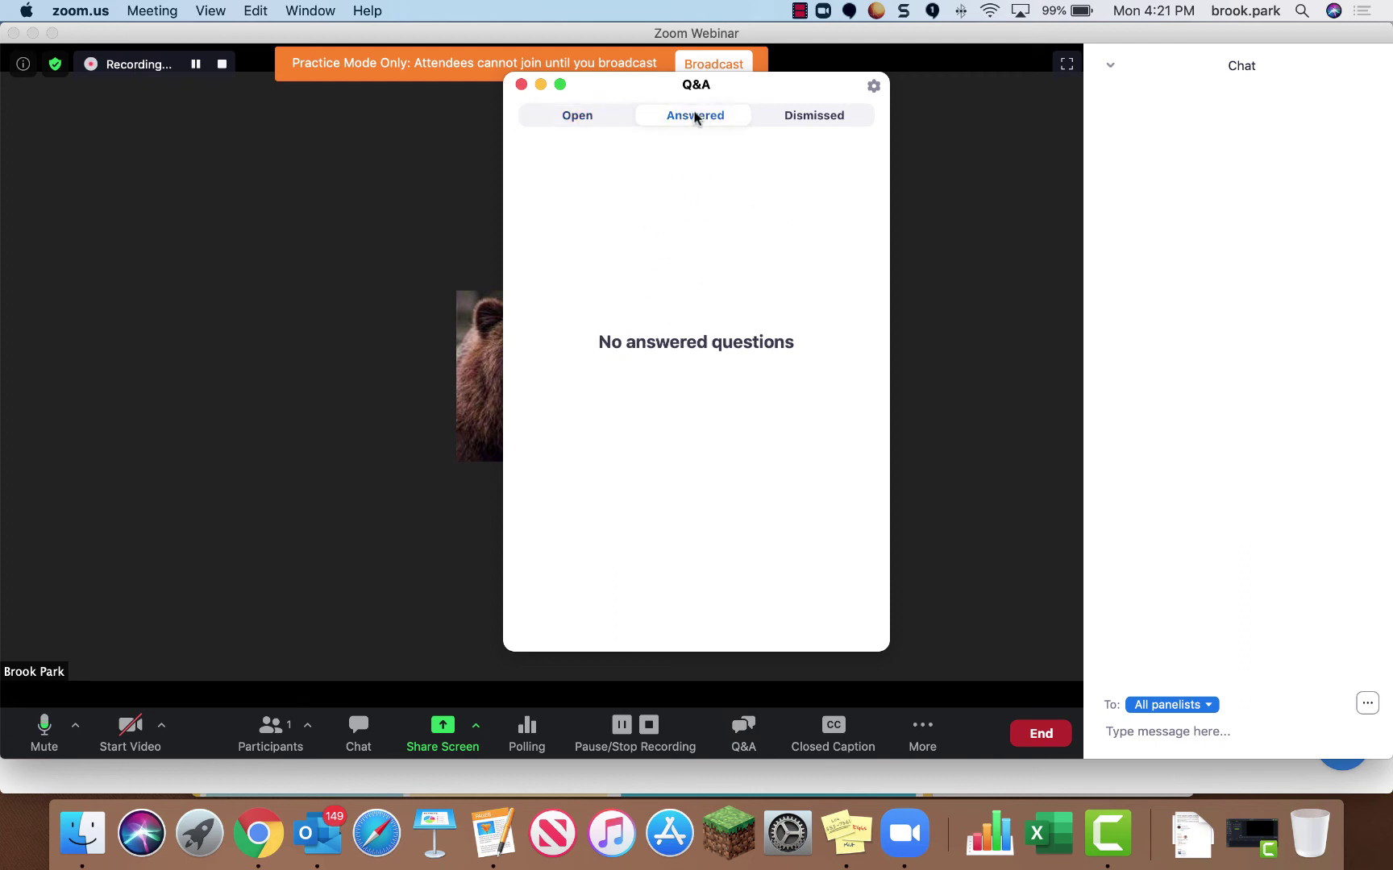
left_click(797, 116)
left_click(521, 85)
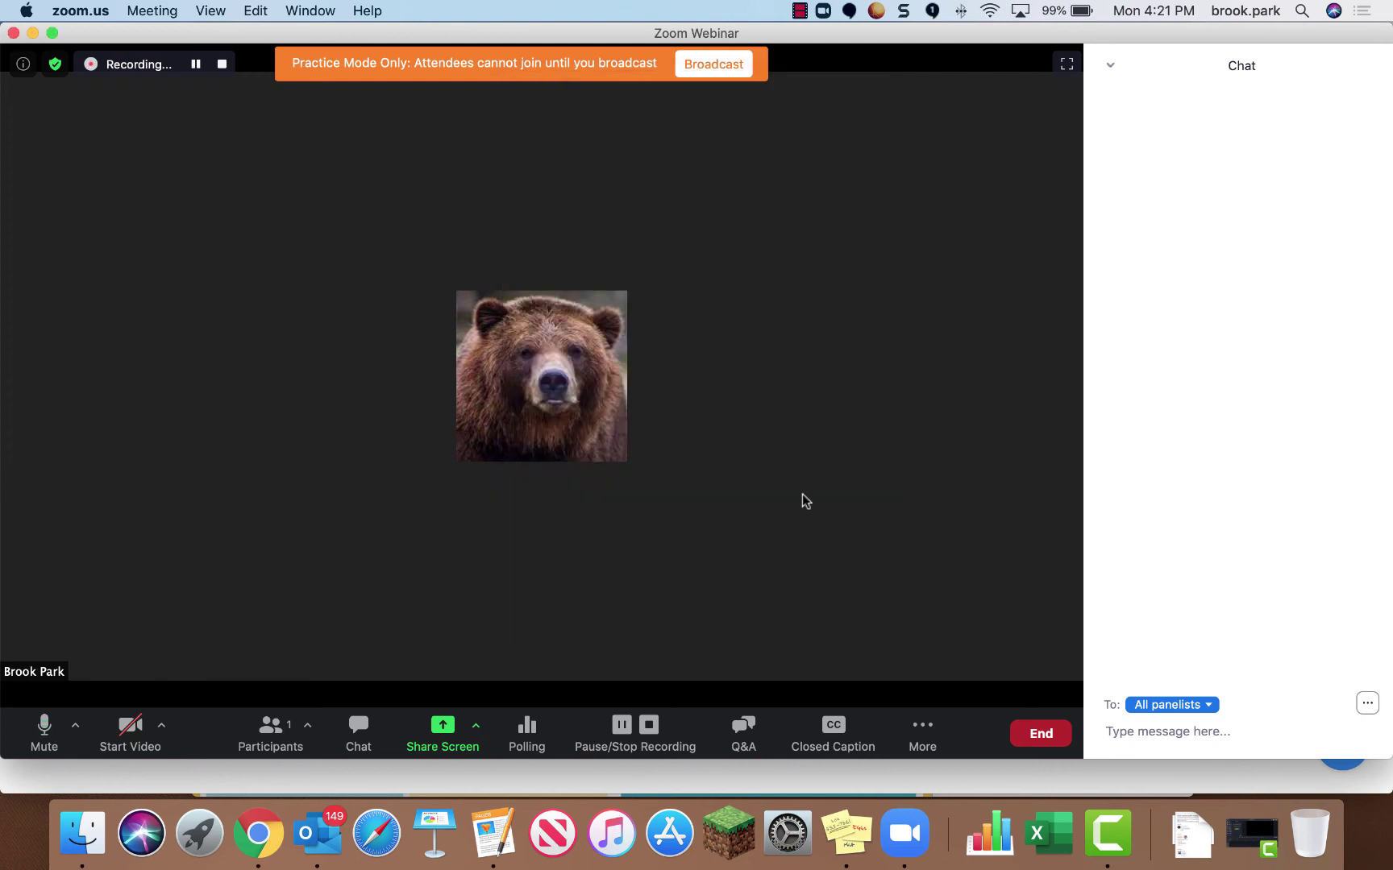
- Examine the closed captioning options for assigning a typist or using a third-party service, and close them
left_click(836, 729)
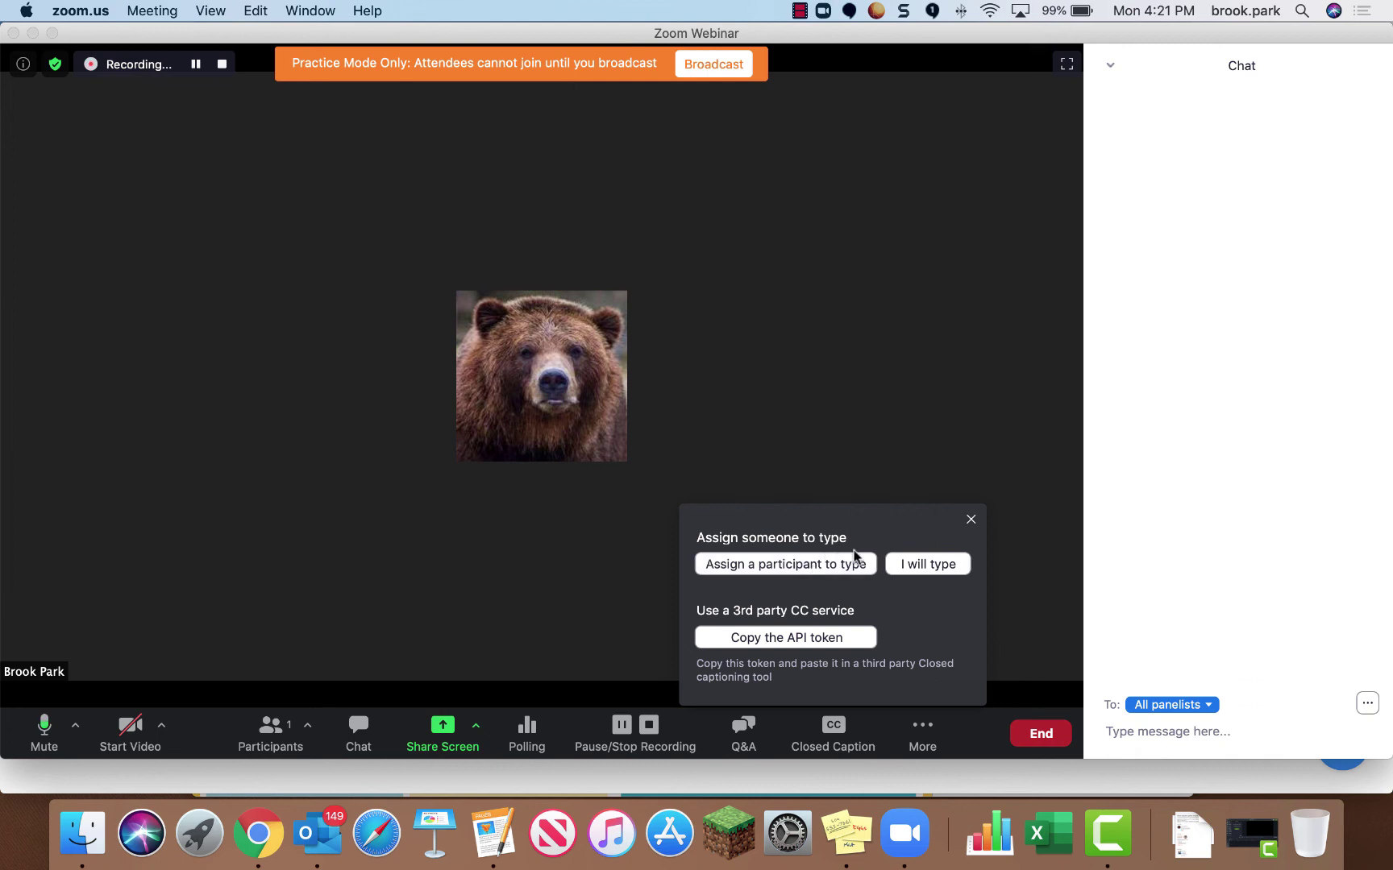
left_click(970, 520)
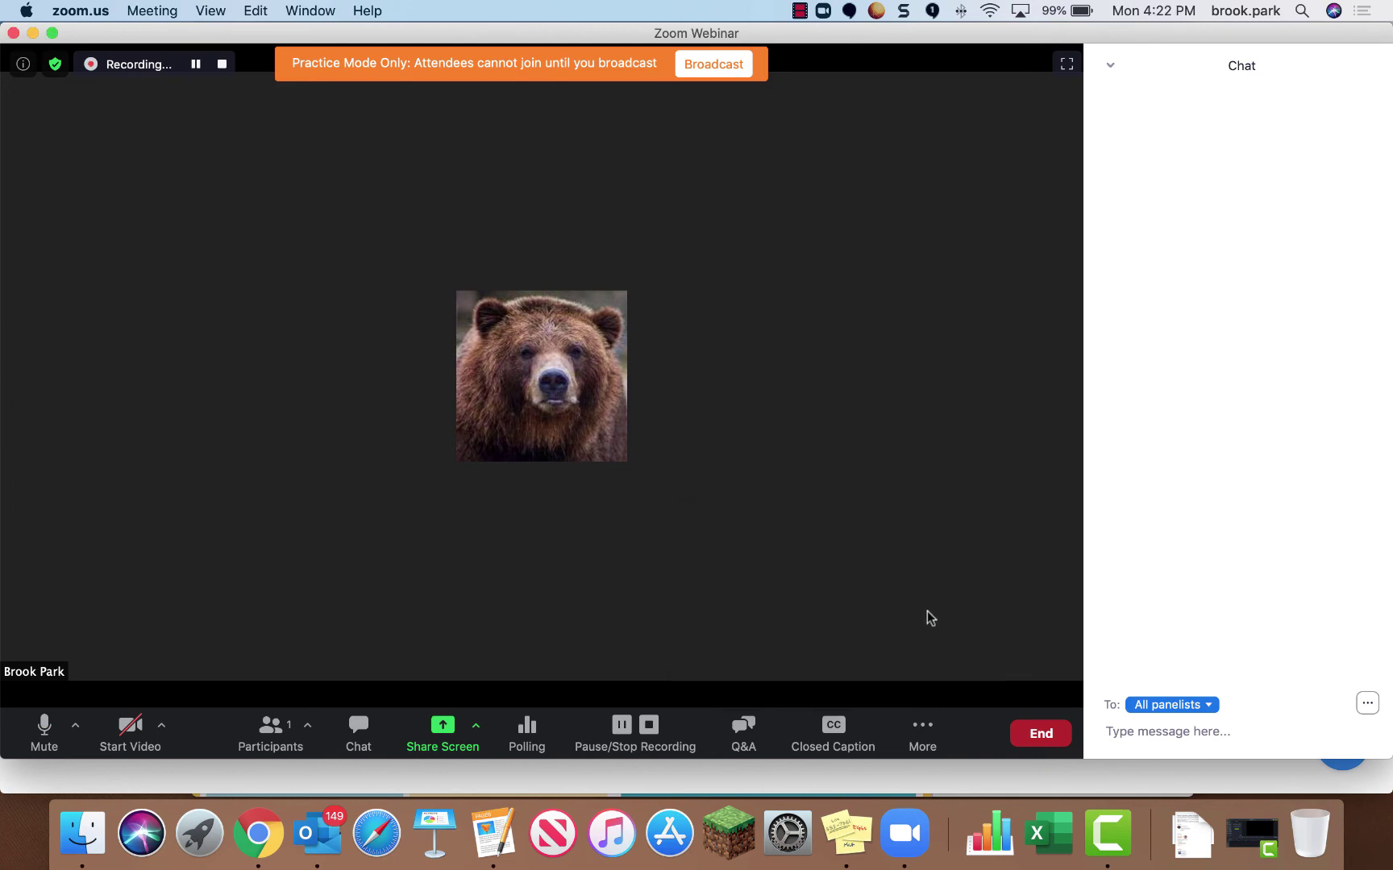
- Review the webinar's live streaming services, open the Facebook live setup, and cancel it and close its page without going live
left_click(919, 738)
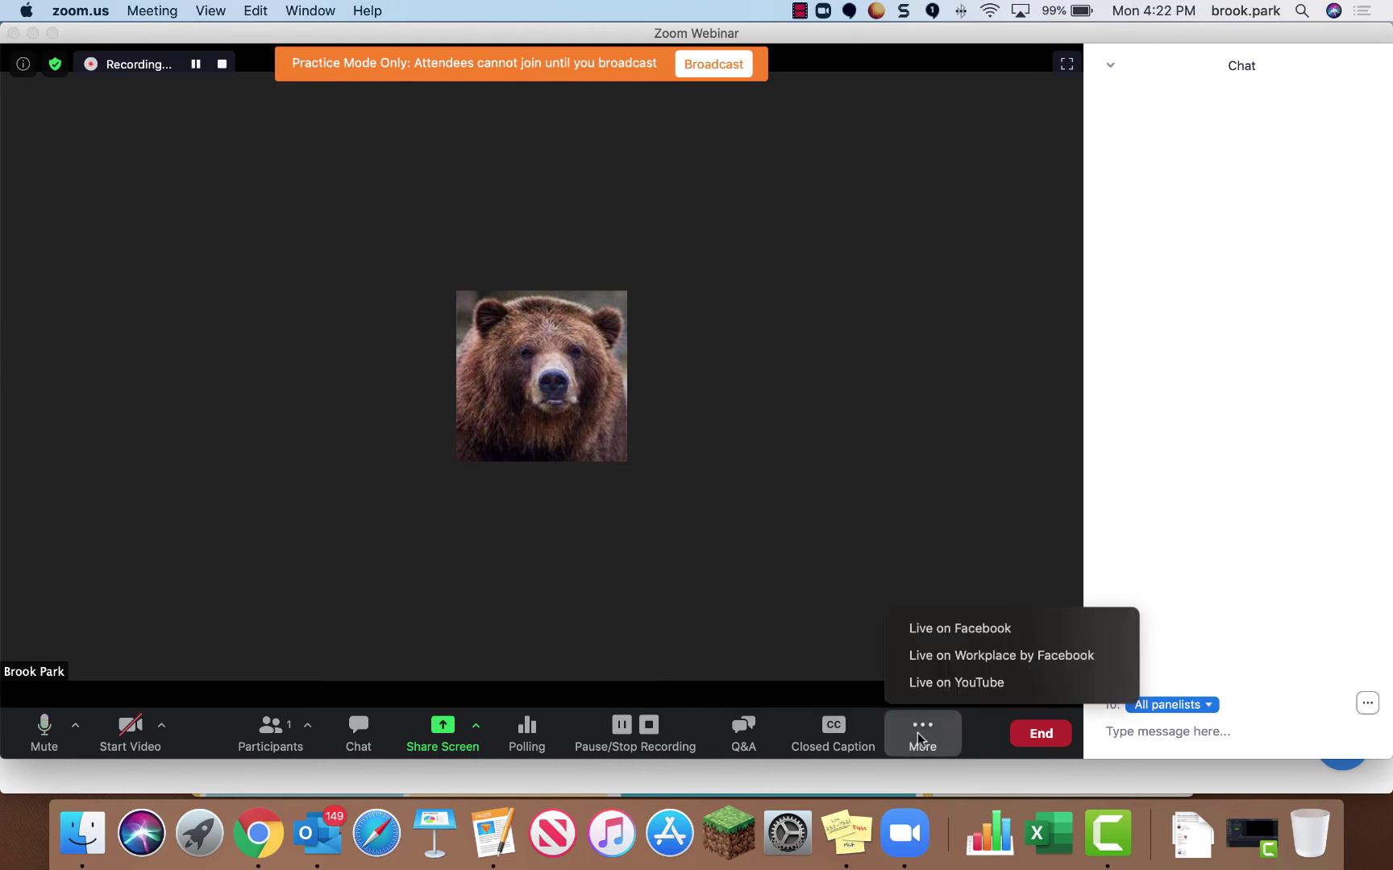
left_click(1005, 630)
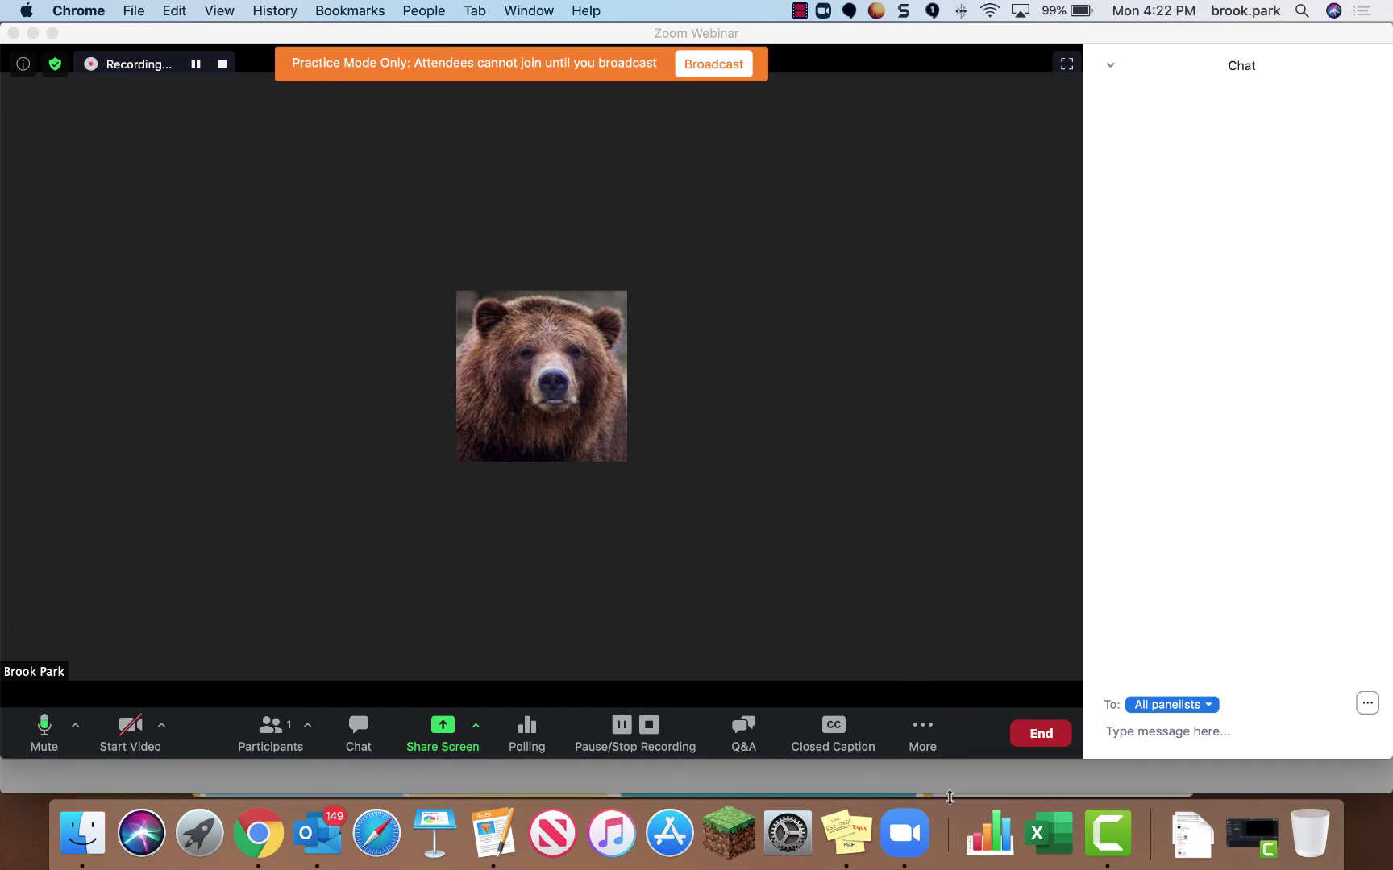
left_click(935, 745)
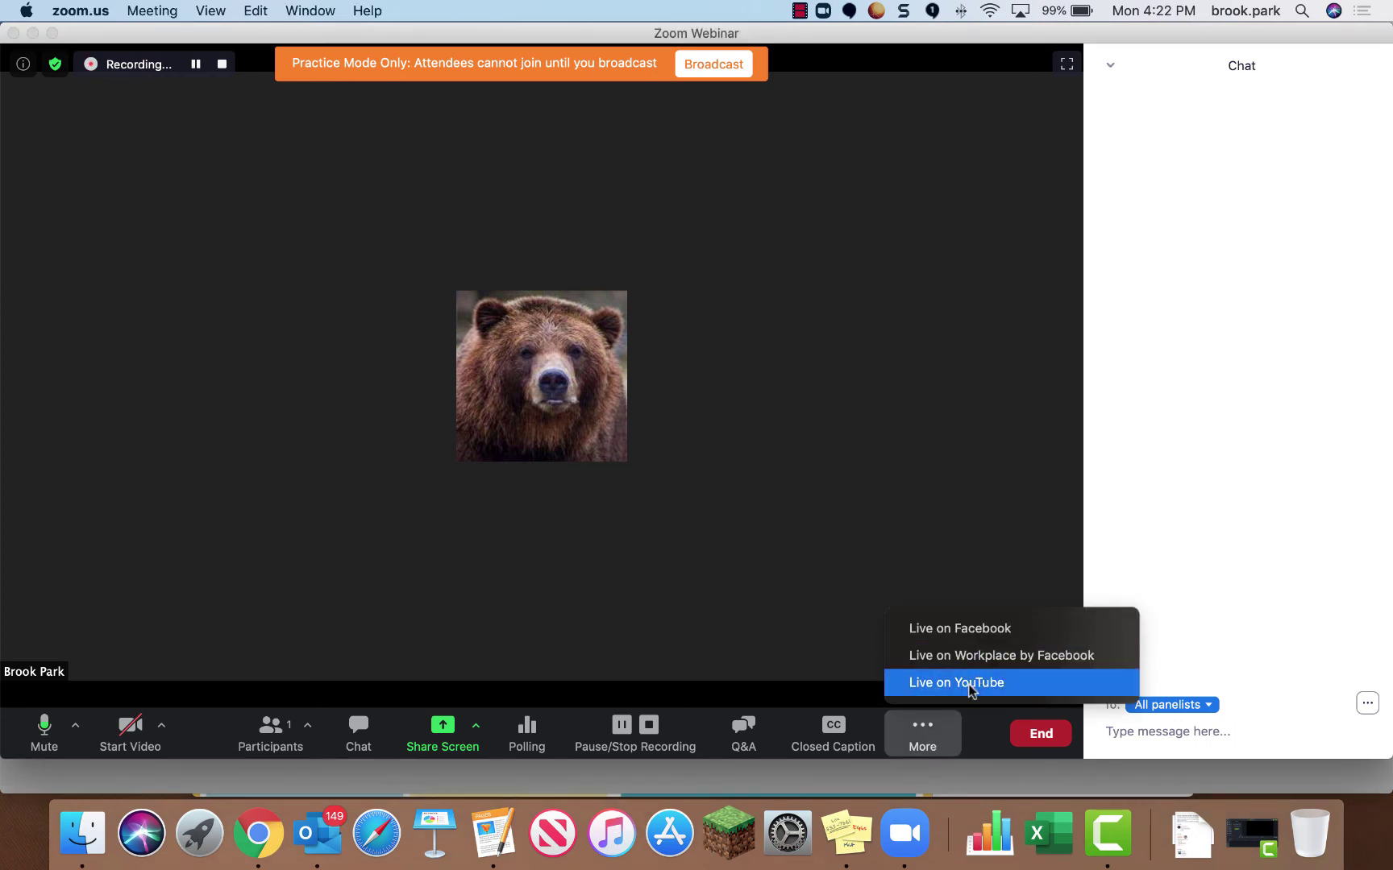
left_click(855, 546)
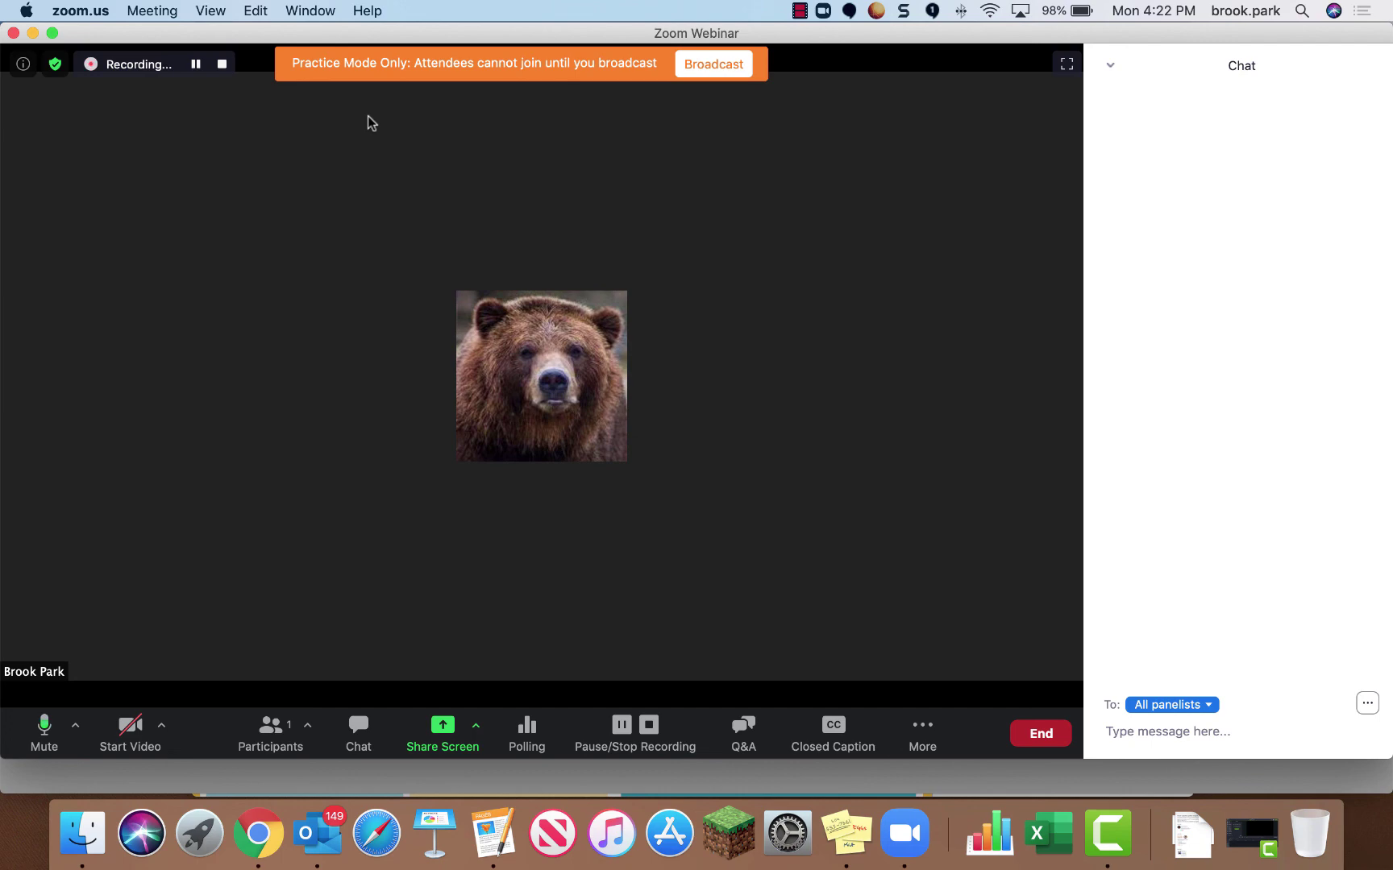
left_click(504, 769)
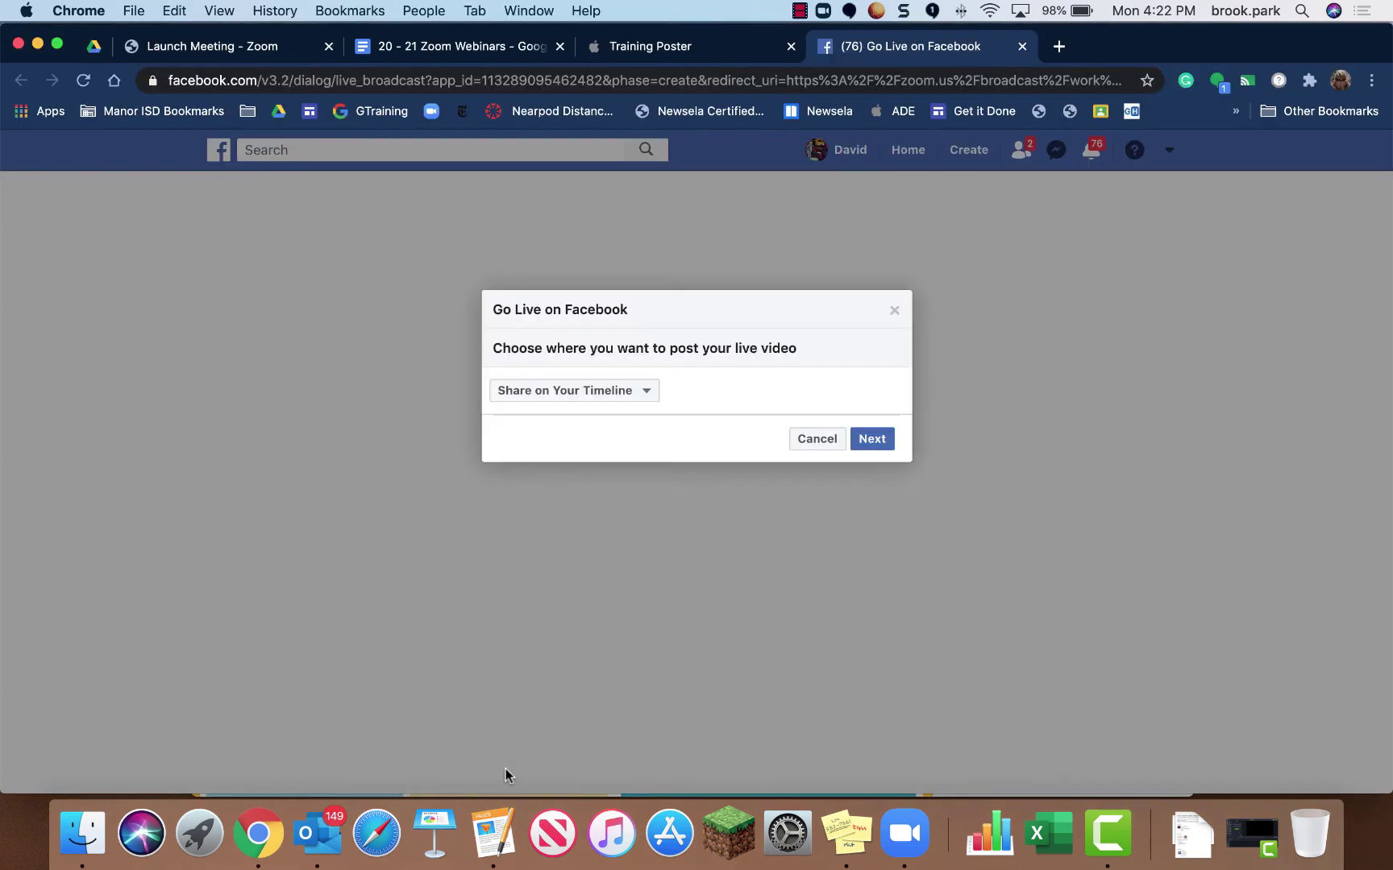
left_click(816, 440)
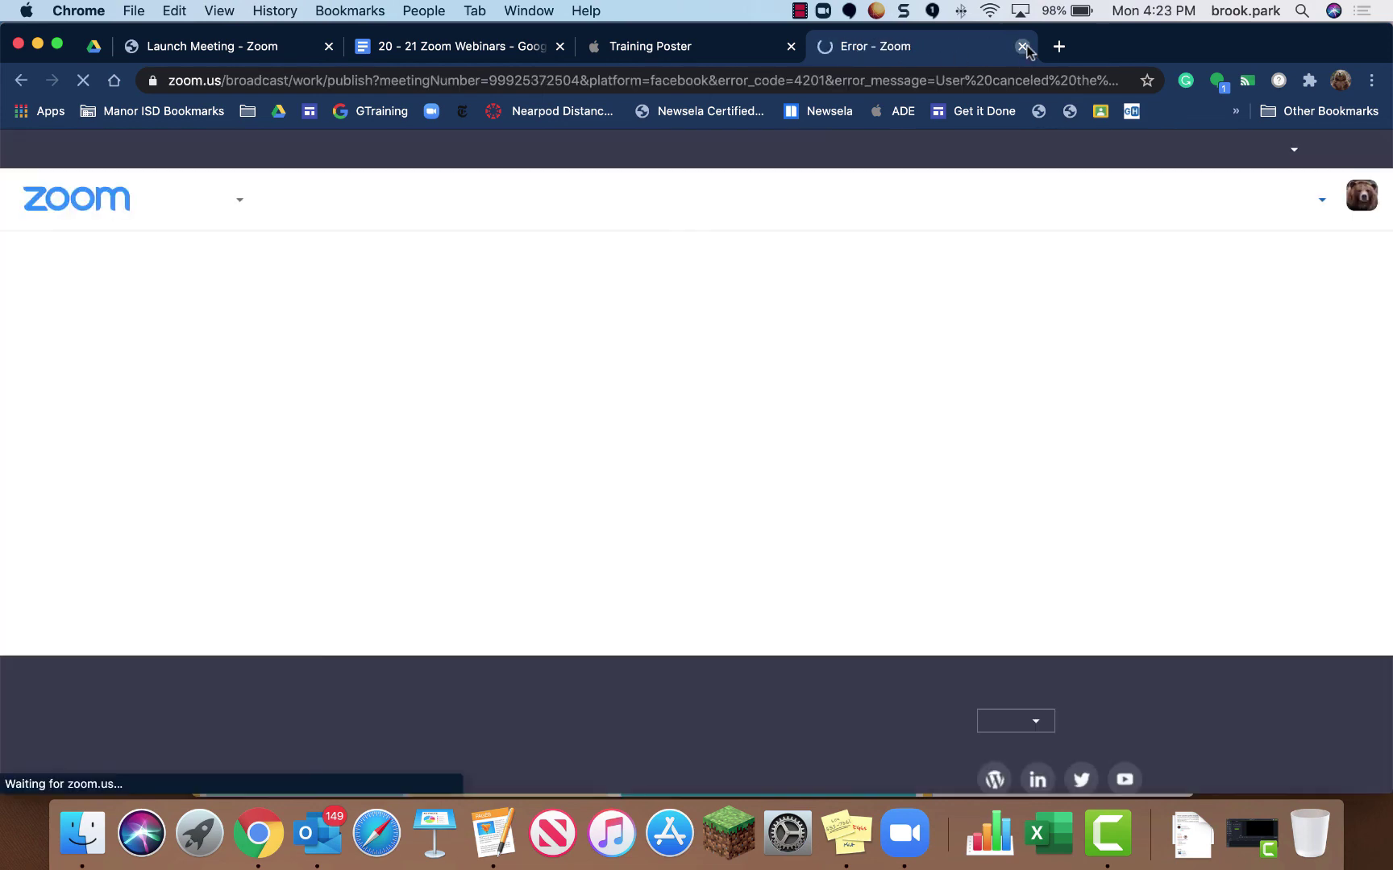
left_click(1025, 47)
- Switch to the "20 - 21 Zoom Webinars" Google Doc and view the Resources section at its beginning
left_click(496, 49)
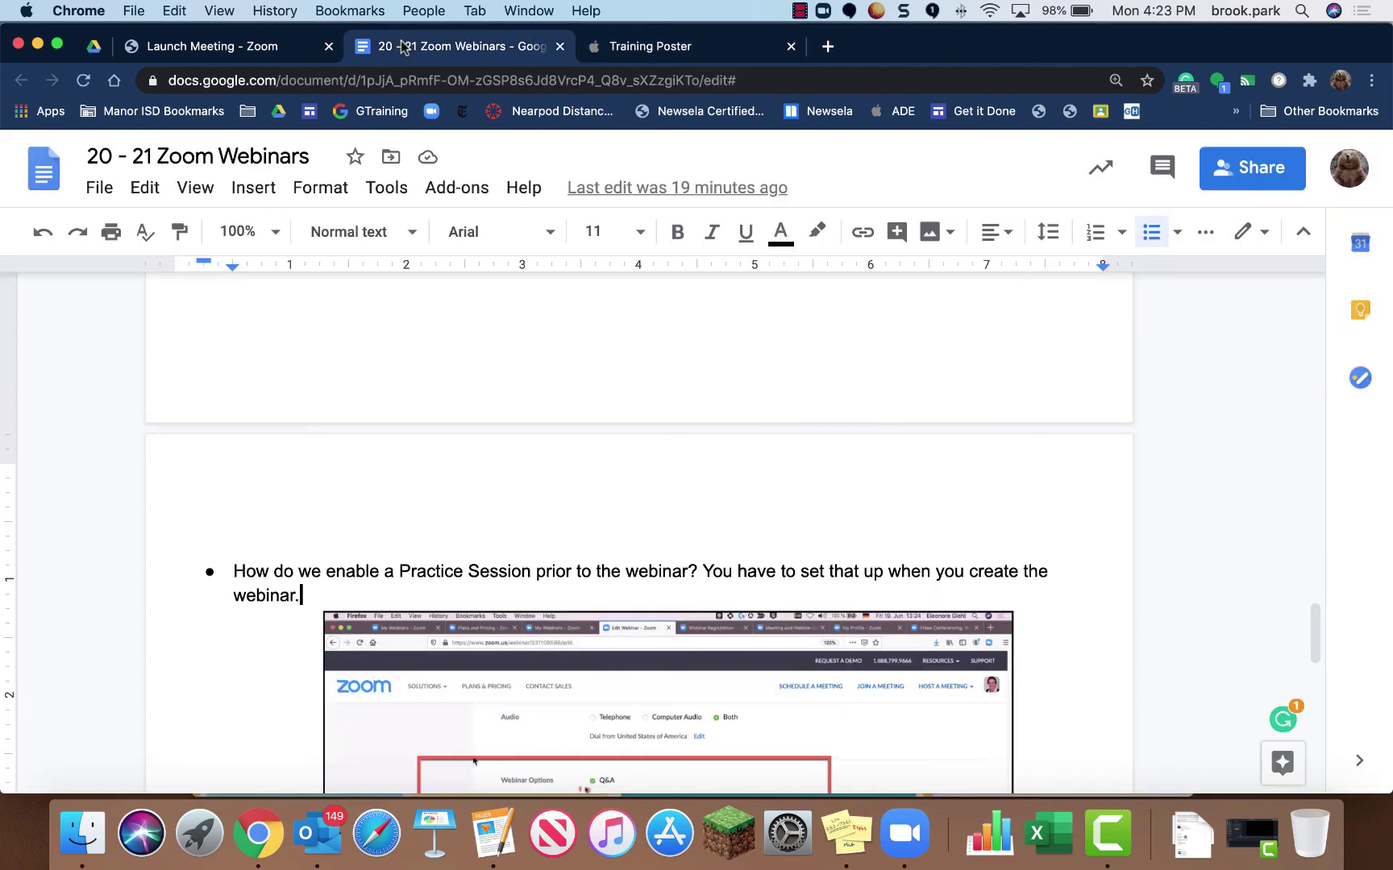
scroll(532, 465, "up", 15)
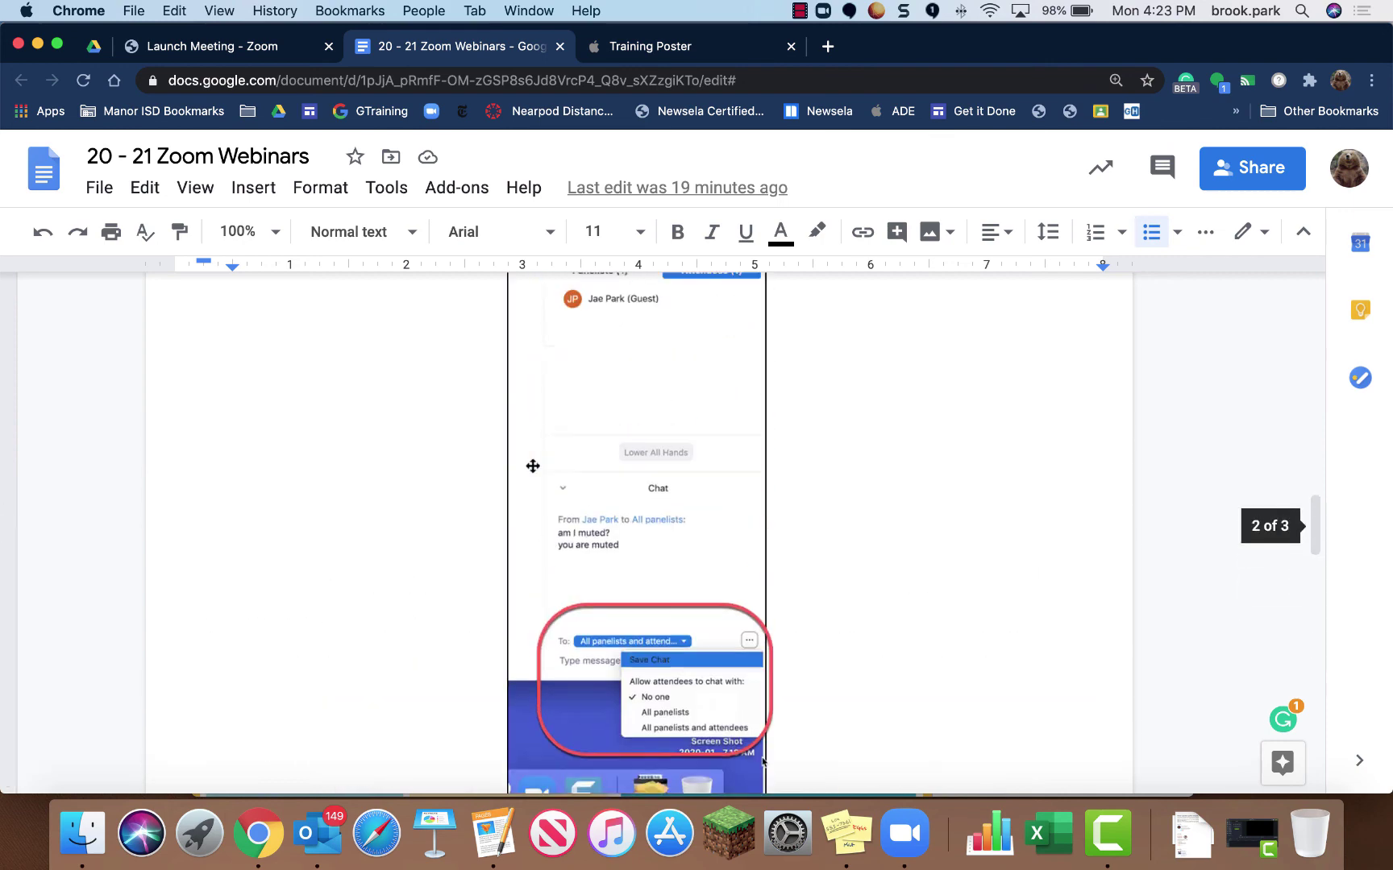
scroll(532, 466, "up", 20)
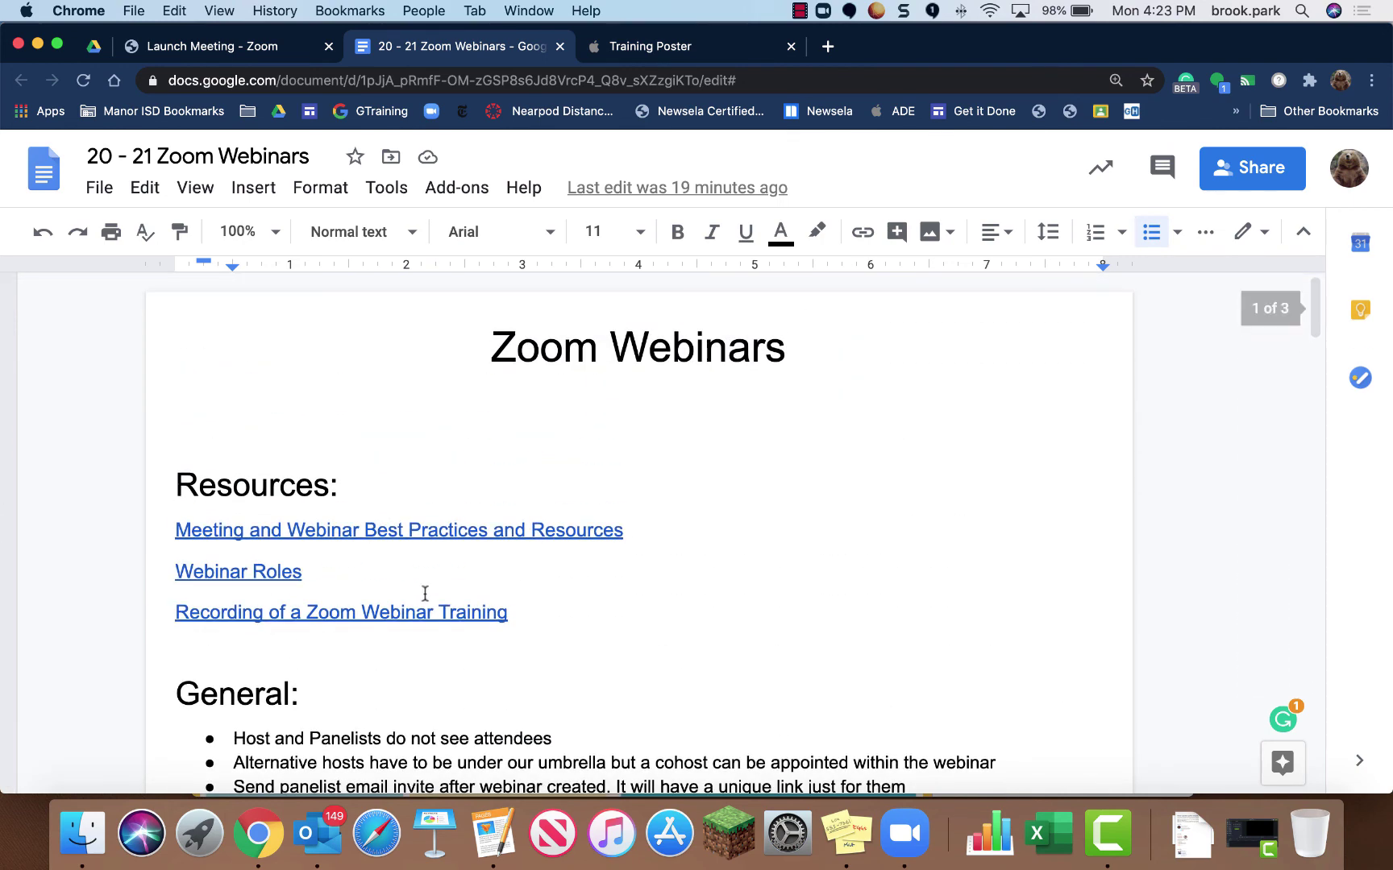
- Look through the document's Resources links, General notes, meetings-versus-webinars comparison and attendee chat guidance, and return to its beginning
left_click(448, 532)
left_click(534, 488)
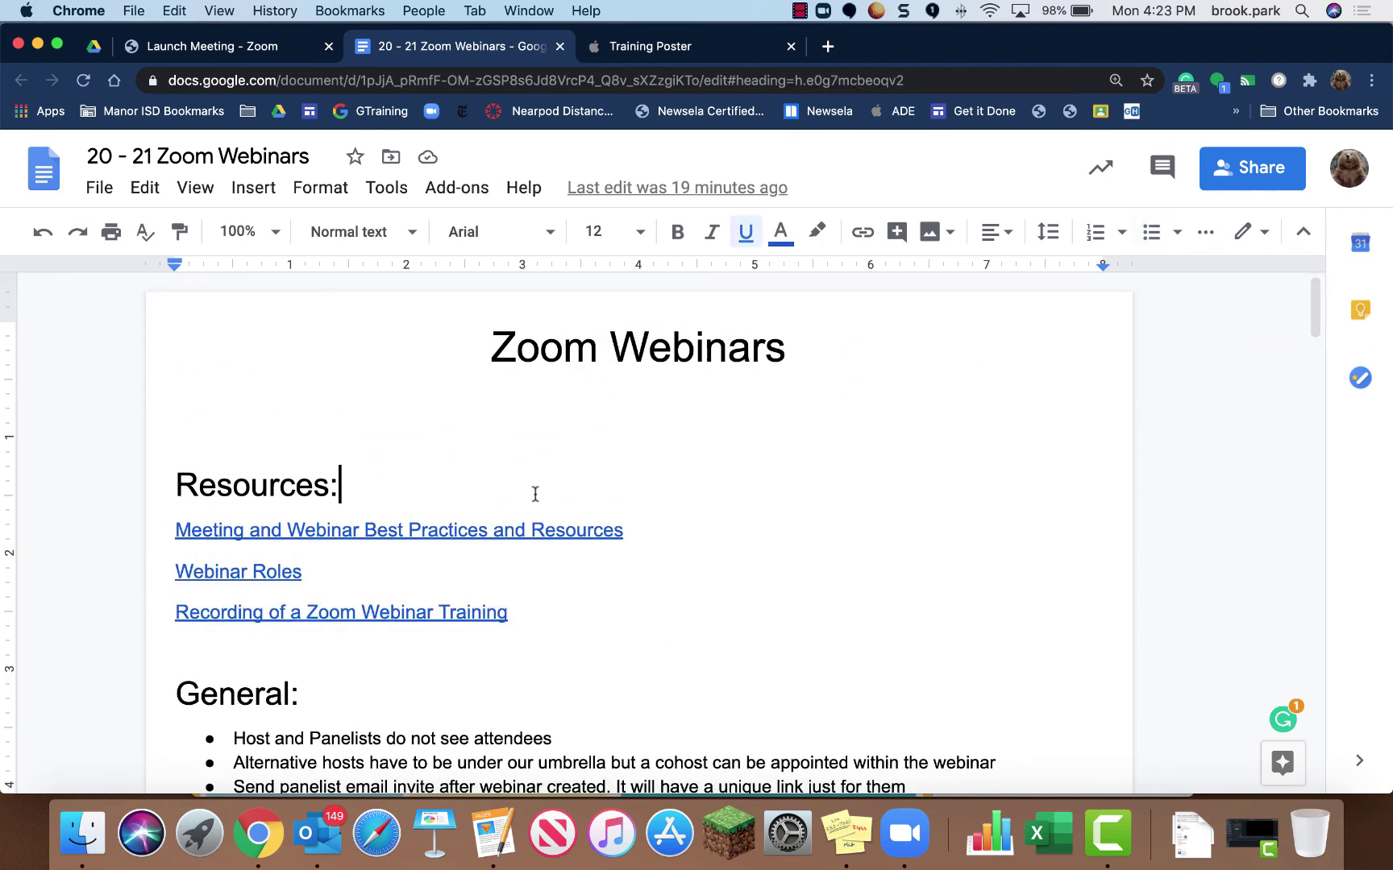
scroll(351, 551, "down", 2)
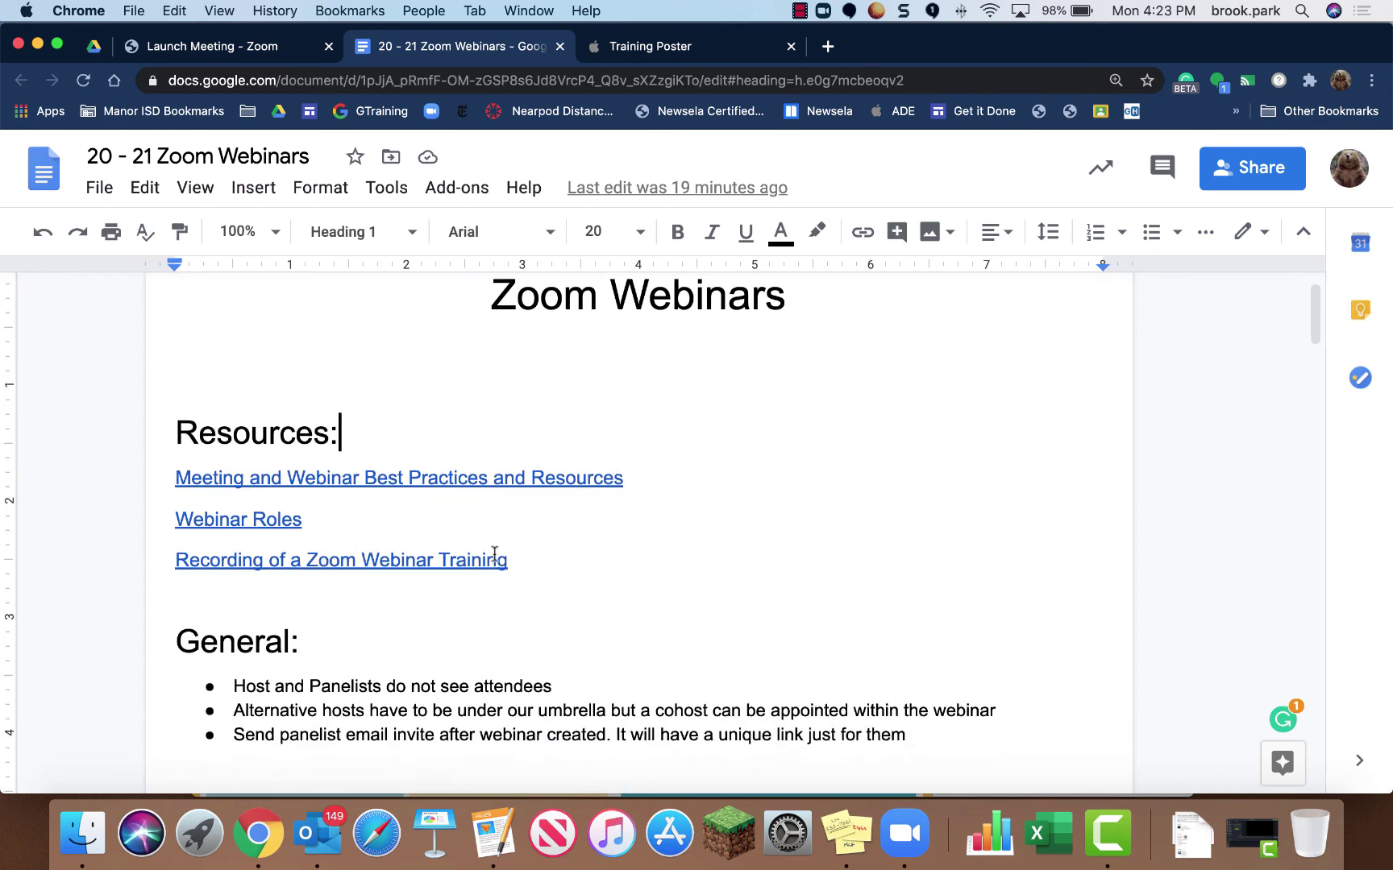
scroll(488, 540, "down", 1)
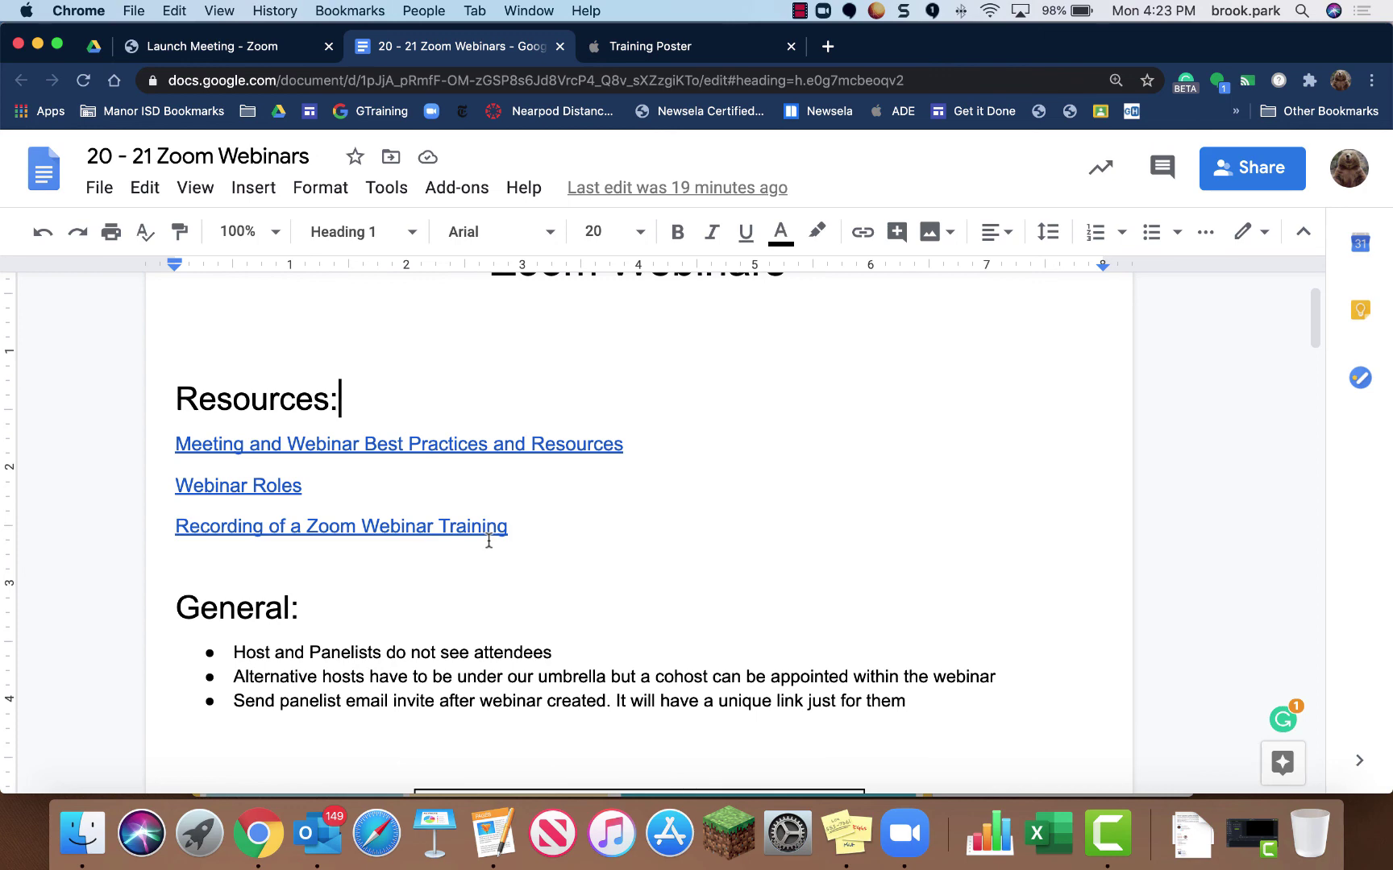
scroll(489, 541, "down", 10)
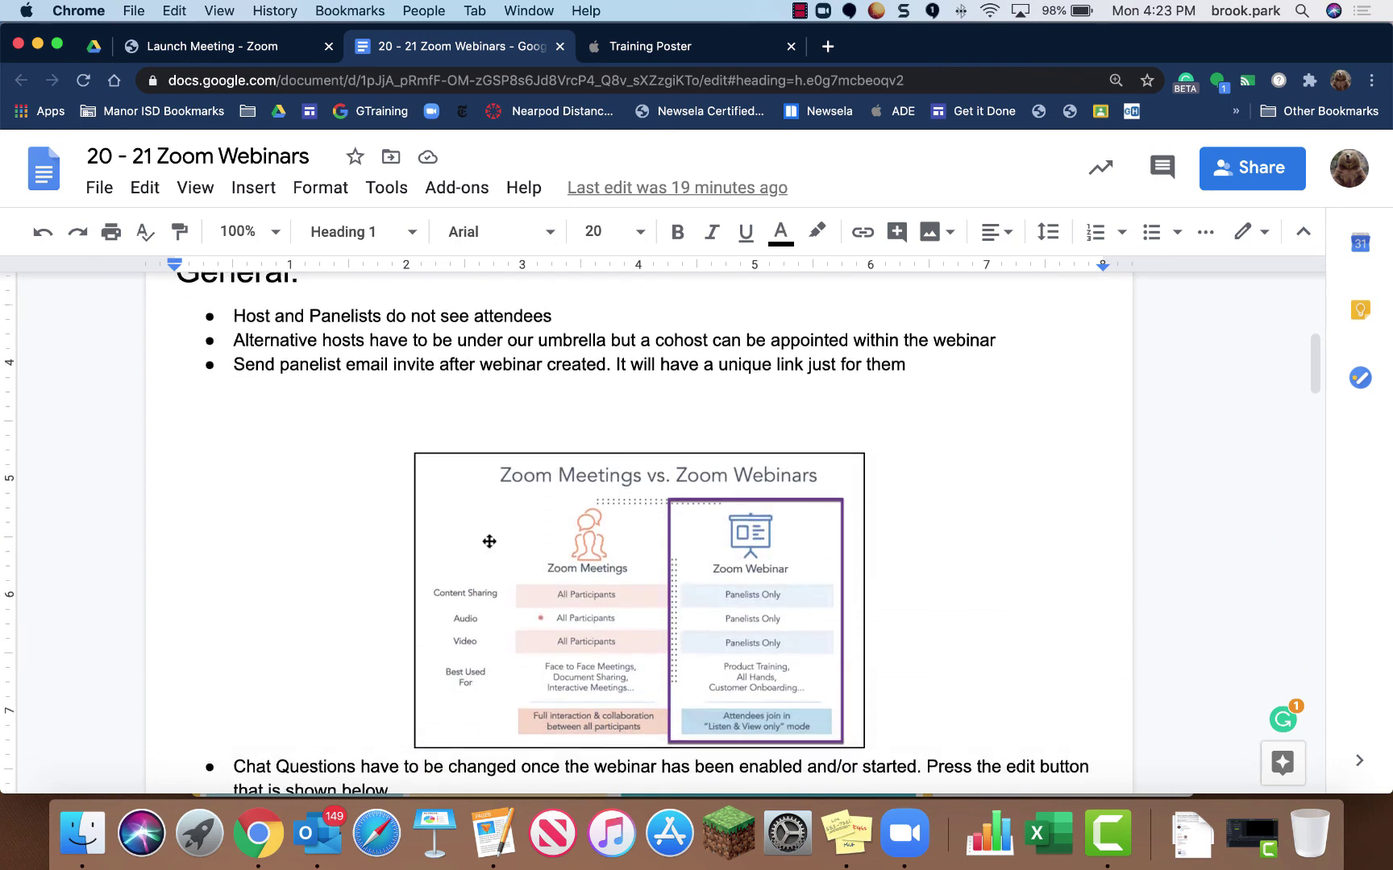
scroll(488, 541, "down", 20)
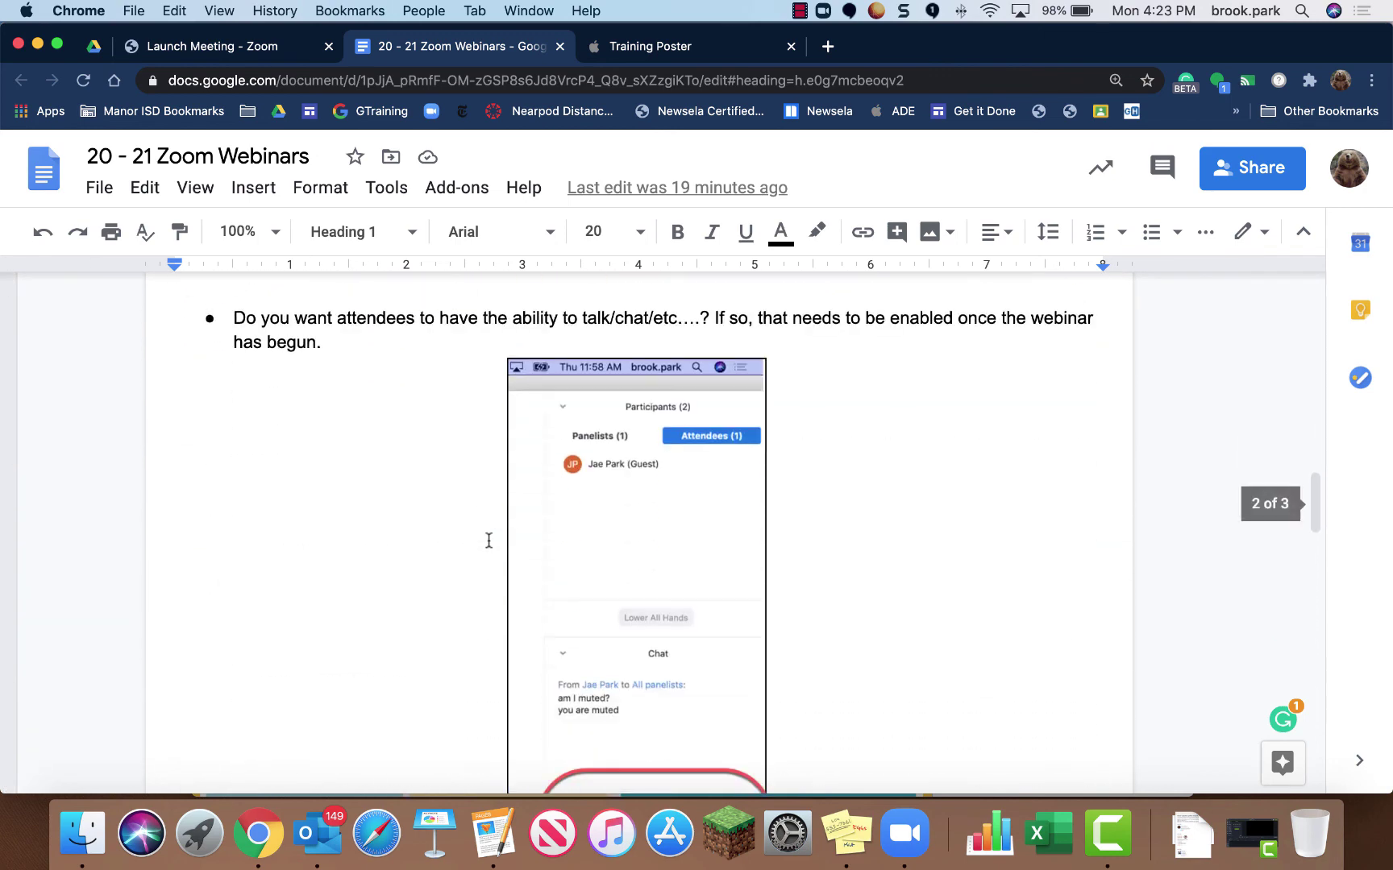
scroll(488, 541, "up", 20)
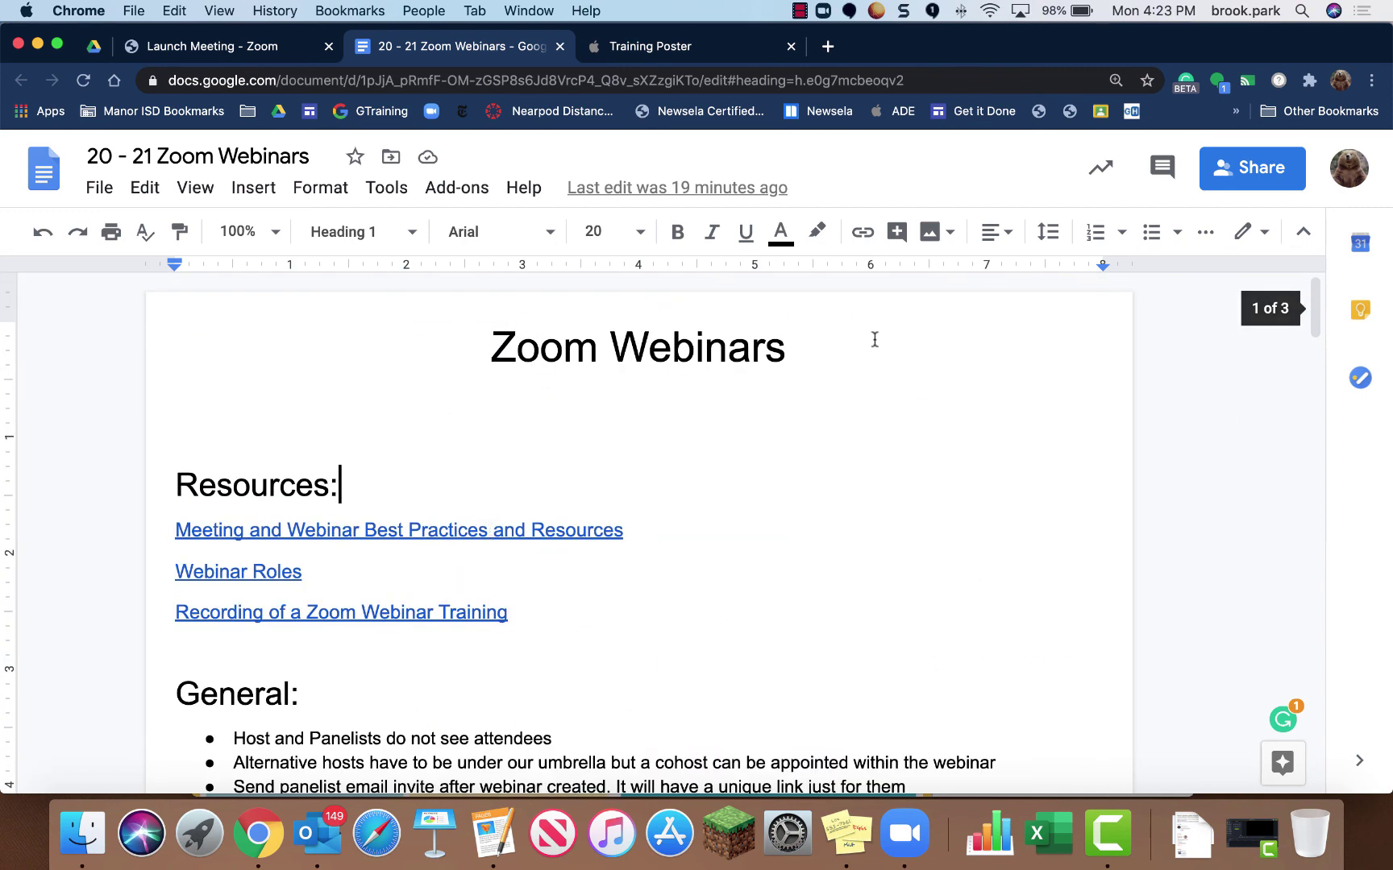